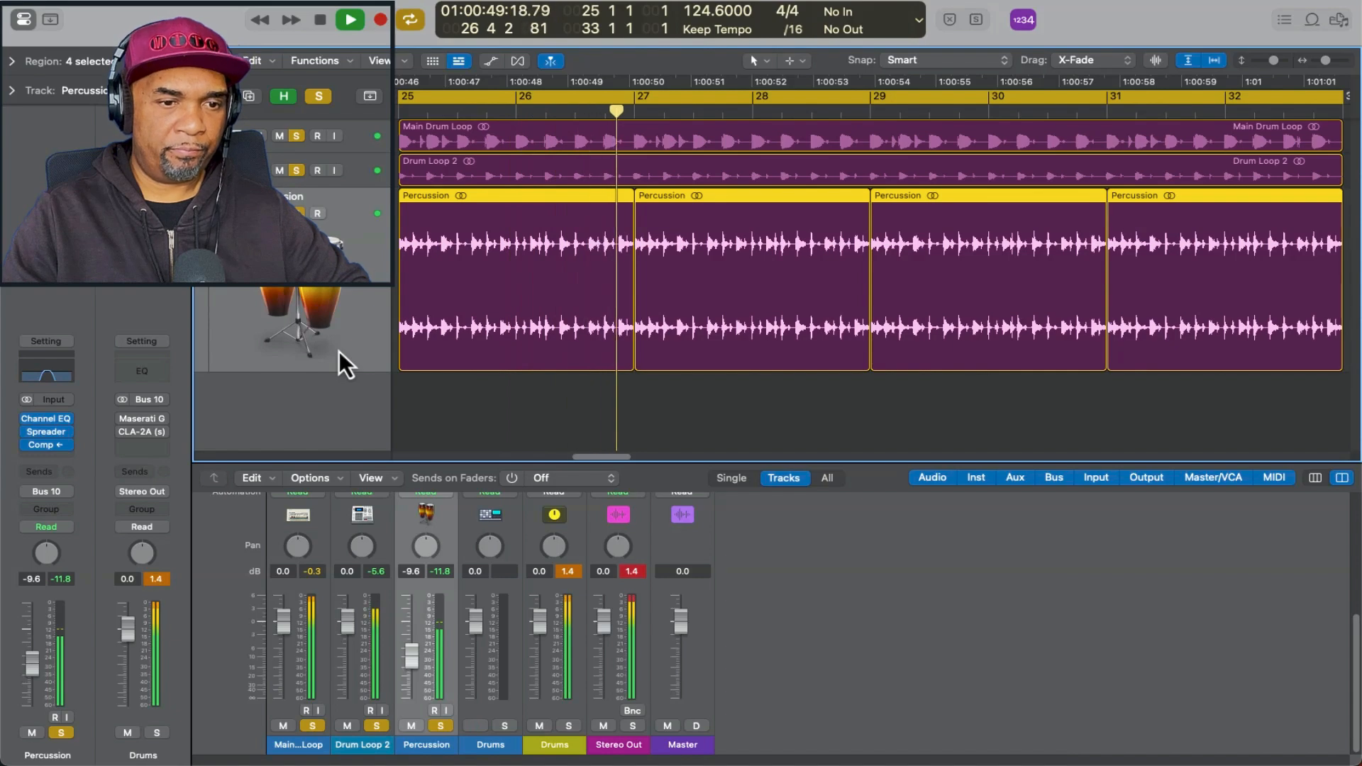
Step: Stop playback and reset the peak level readings from the Stereo Out channel
key(space)
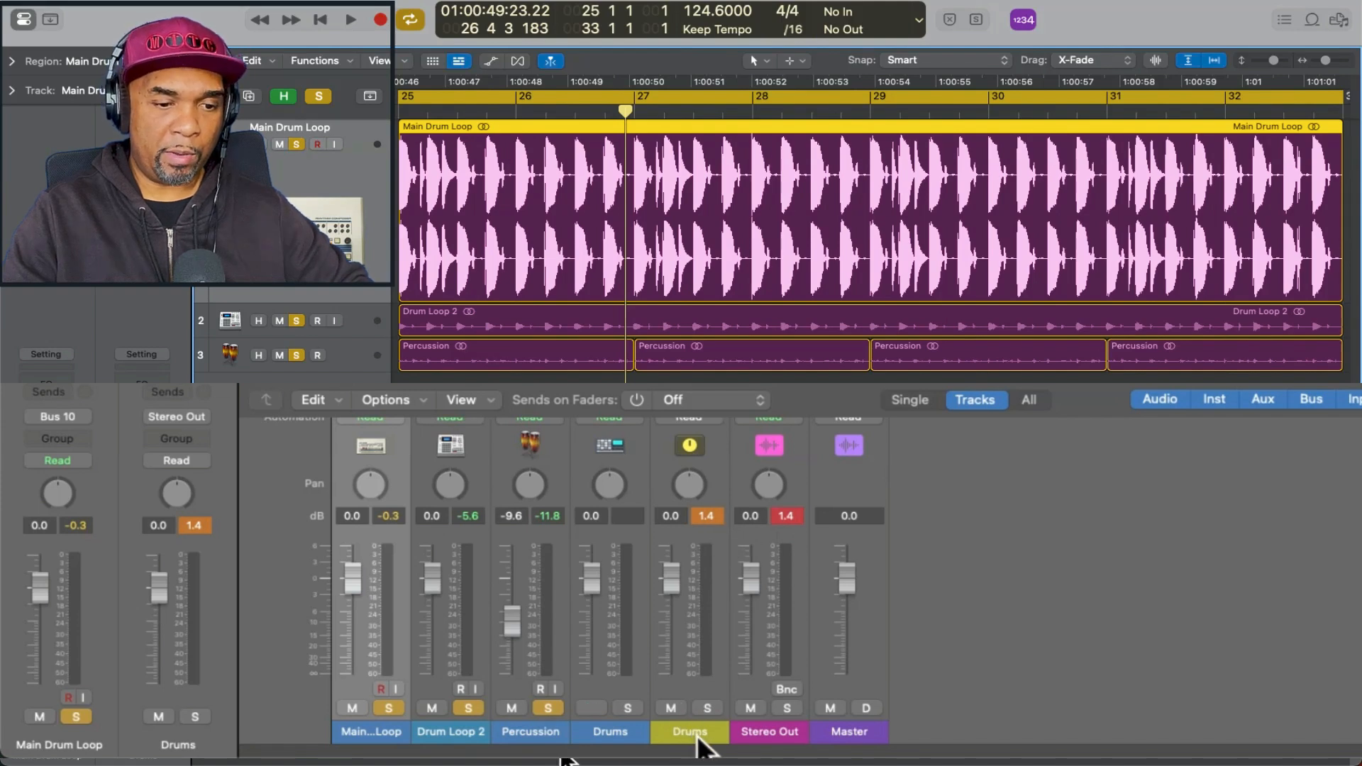
click(772, 733)
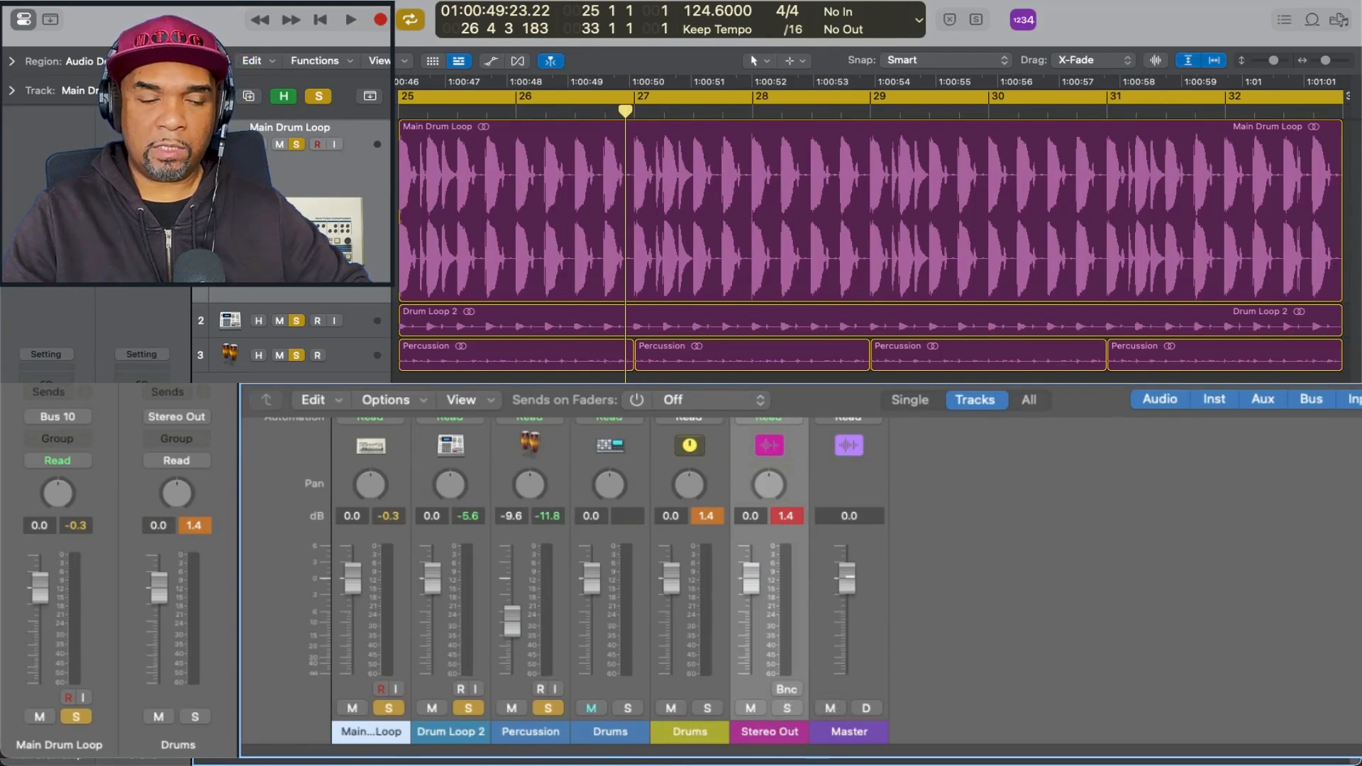
click(788, 516)
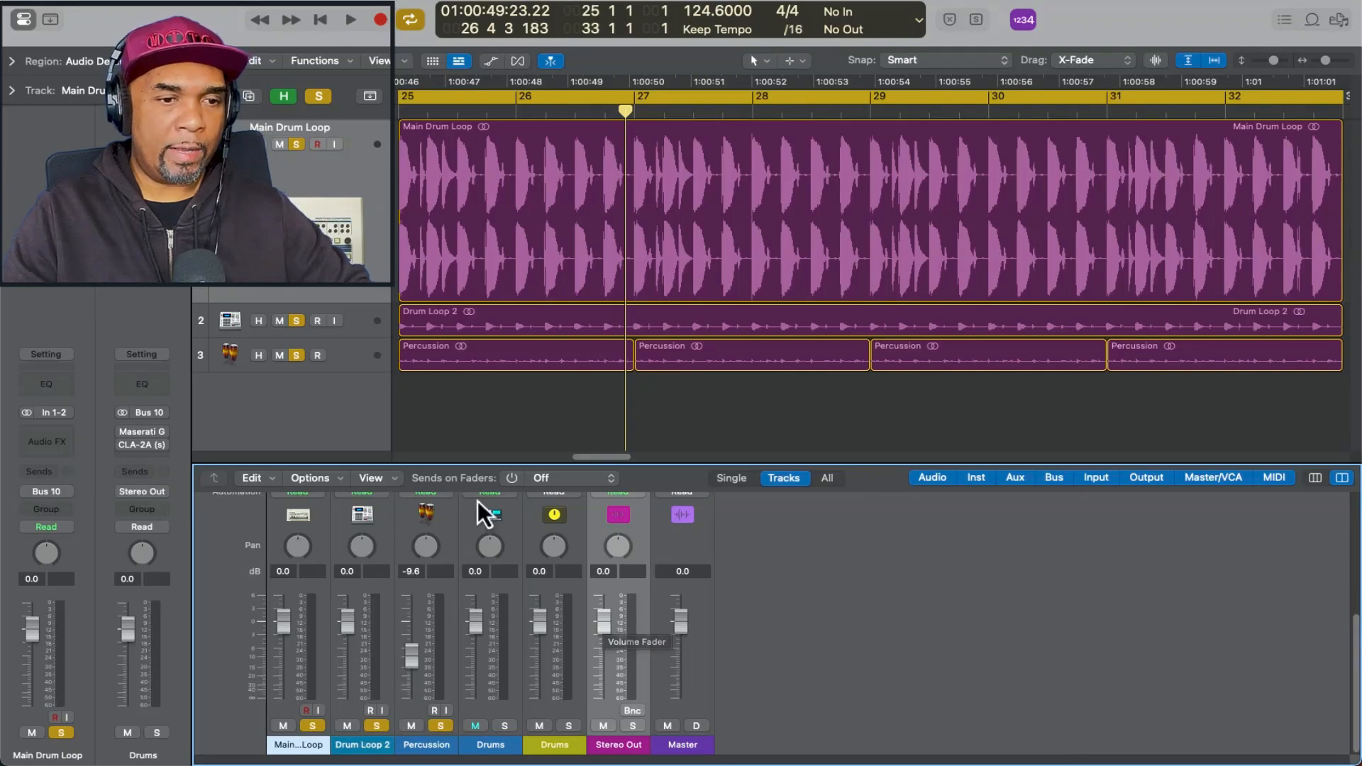
Step: Unsolo Drum Loop 2 and Percussion, and audition Main Drum Loop alone to check its peak level
click(328, 265)
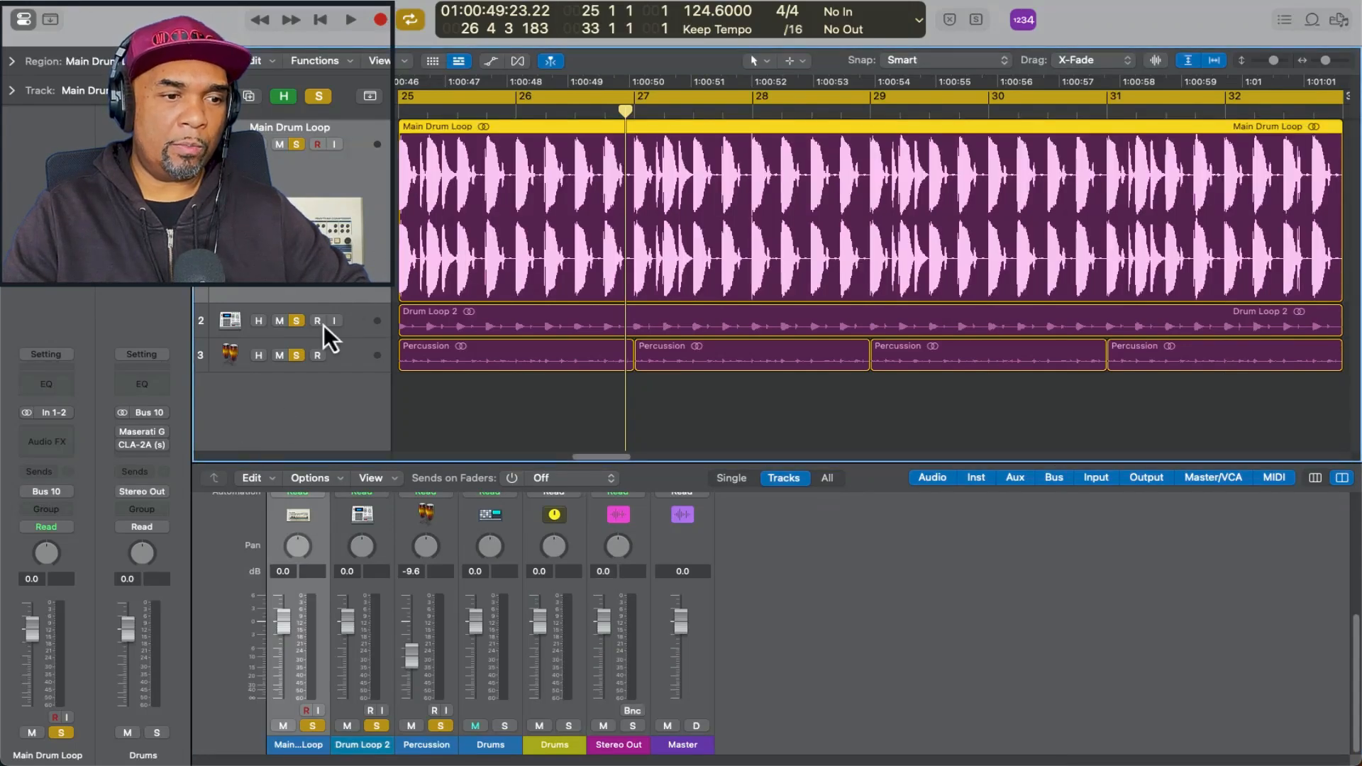
drag(298, 323, 298, 355)
key(space)
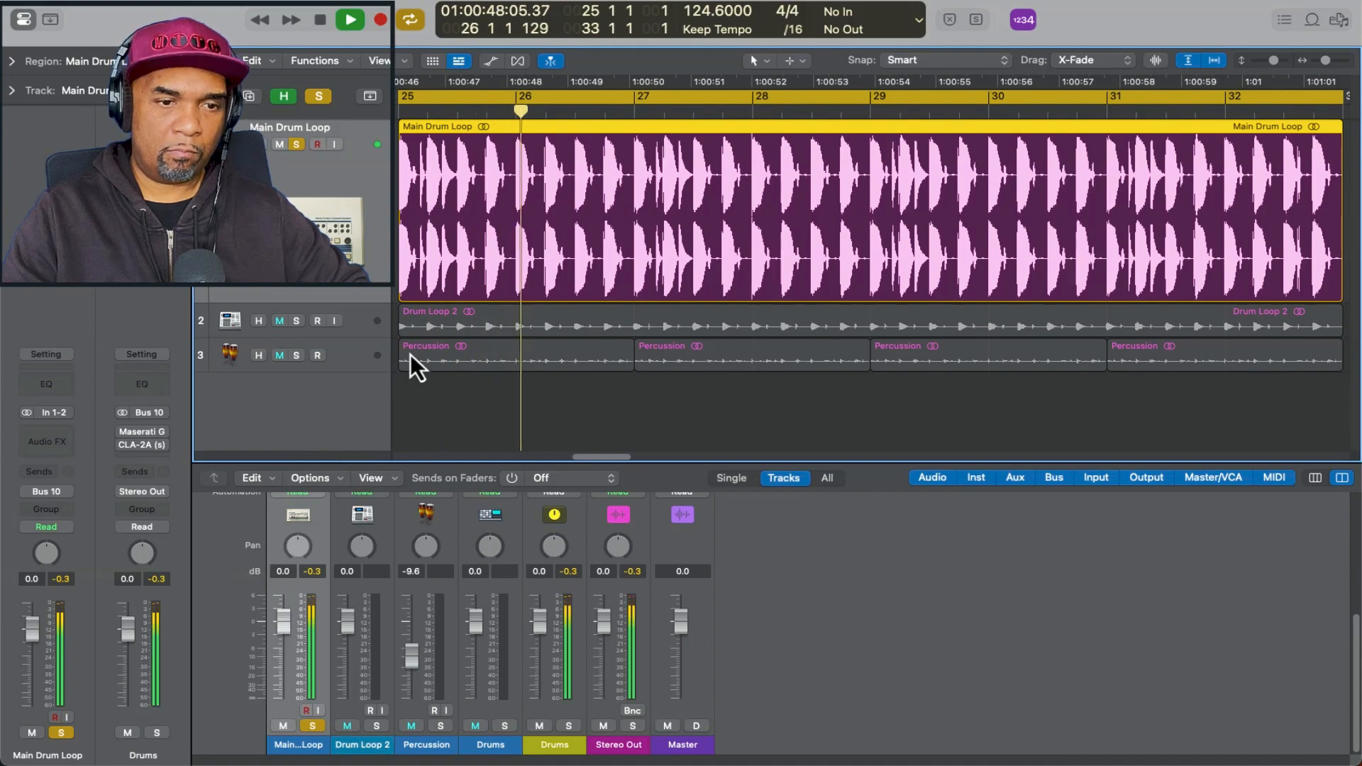
key(space)
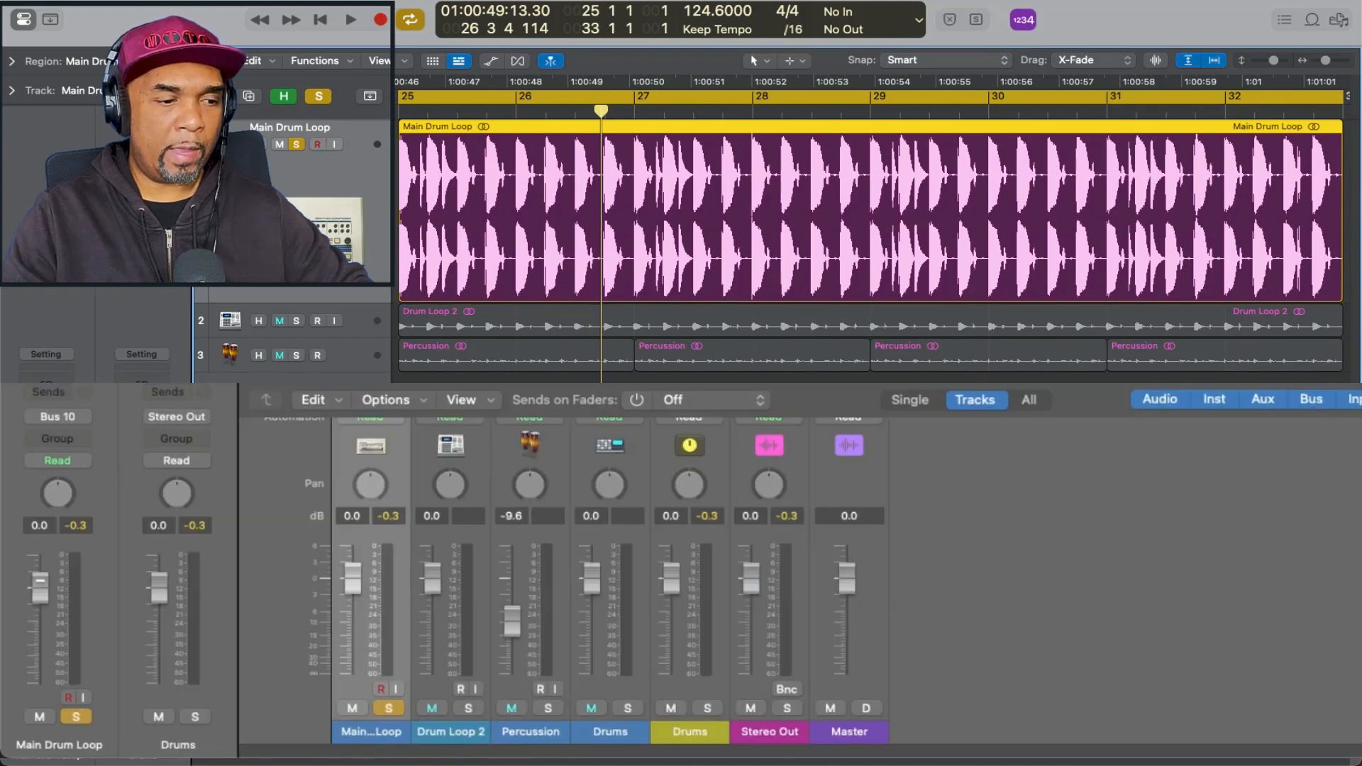
Step: Lower the Main Drum Loop volume fader to -6.0 dB and reset its peak reading
drag(40, 584, 39, 614)
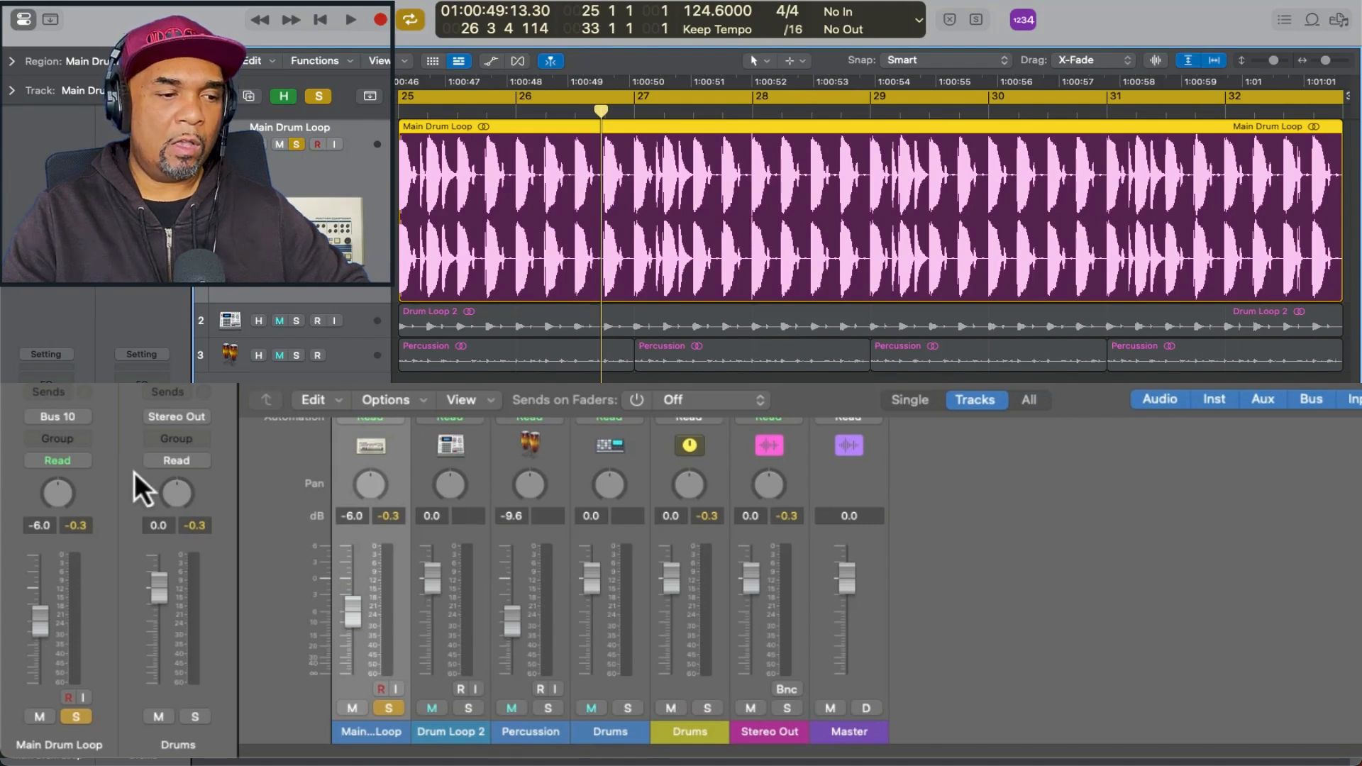
click(86, 530)
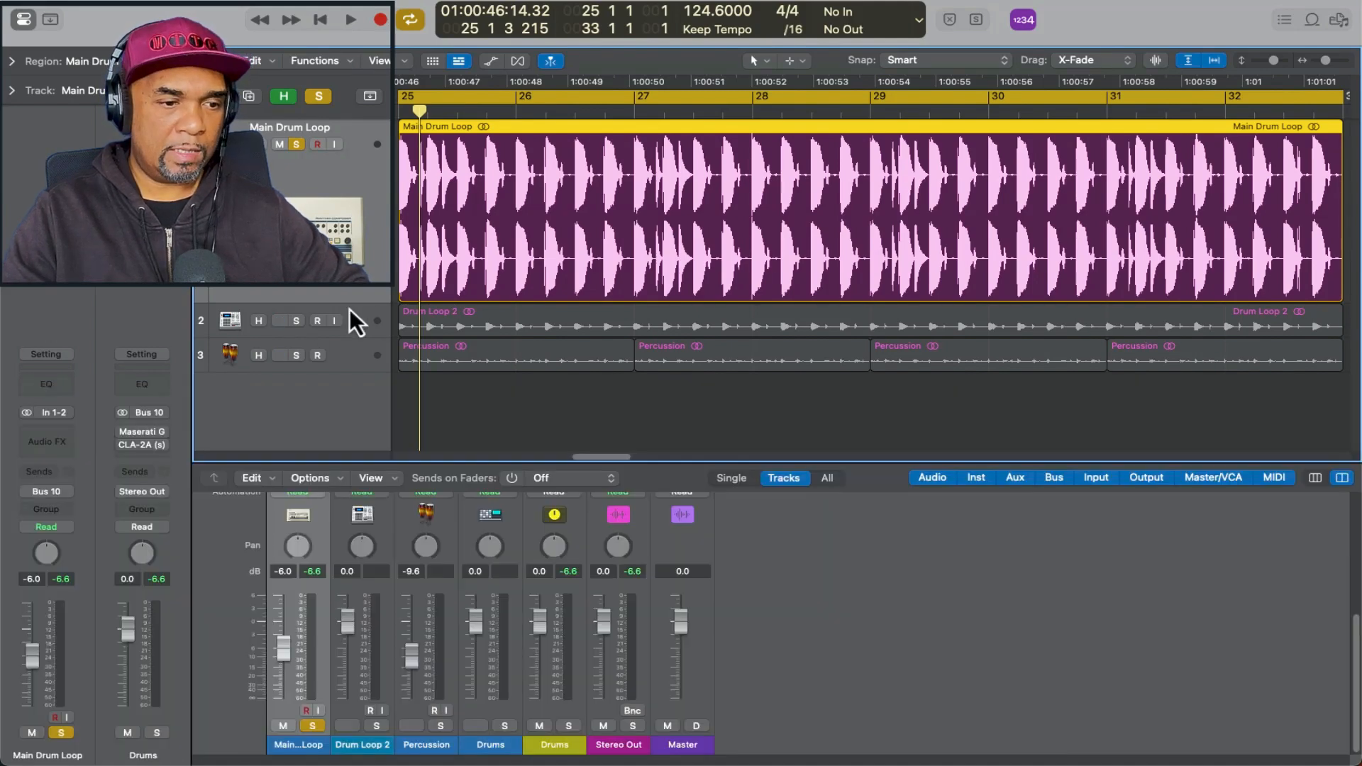
Step: Solo Drum Loop 2 alongside Main Drum Loop and audition both to check the Drum Loop 2 peak level
click(296, 322)
click(350, 321)
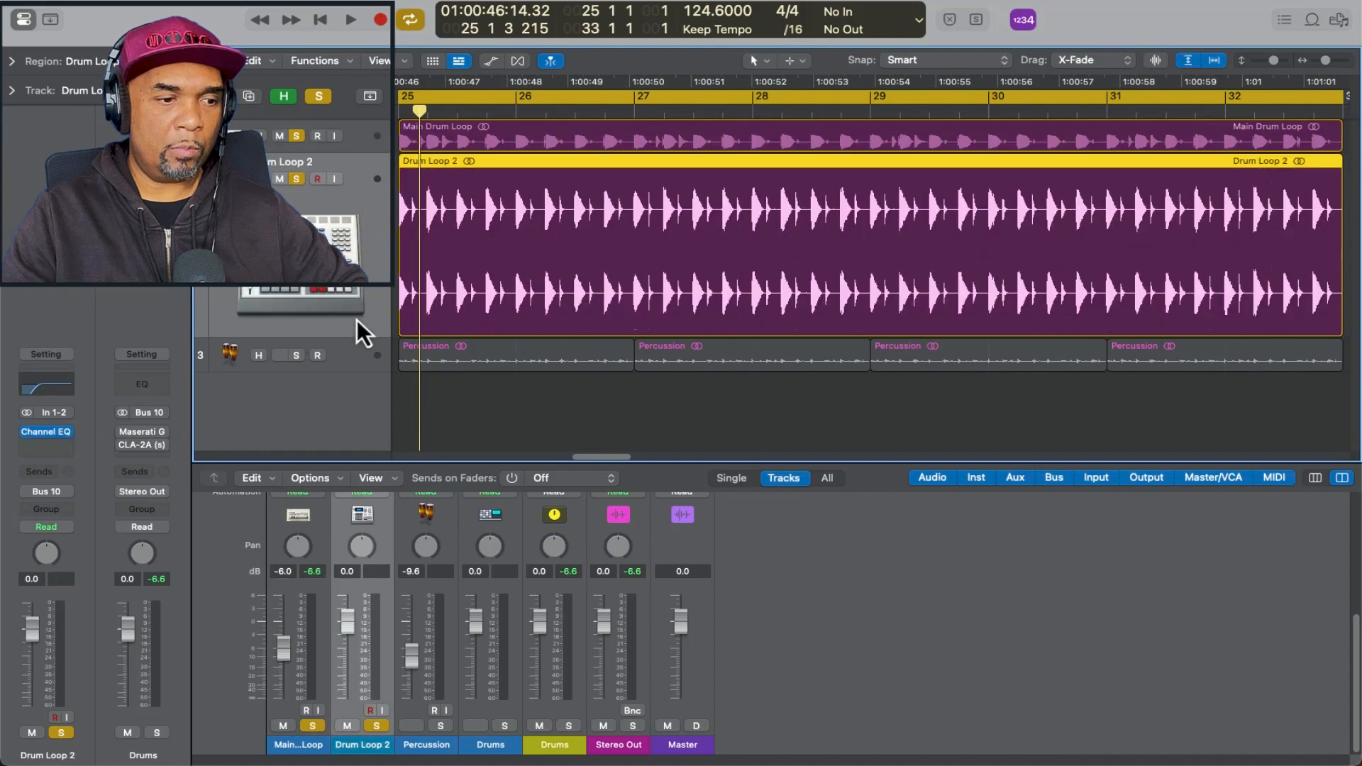
key(space)
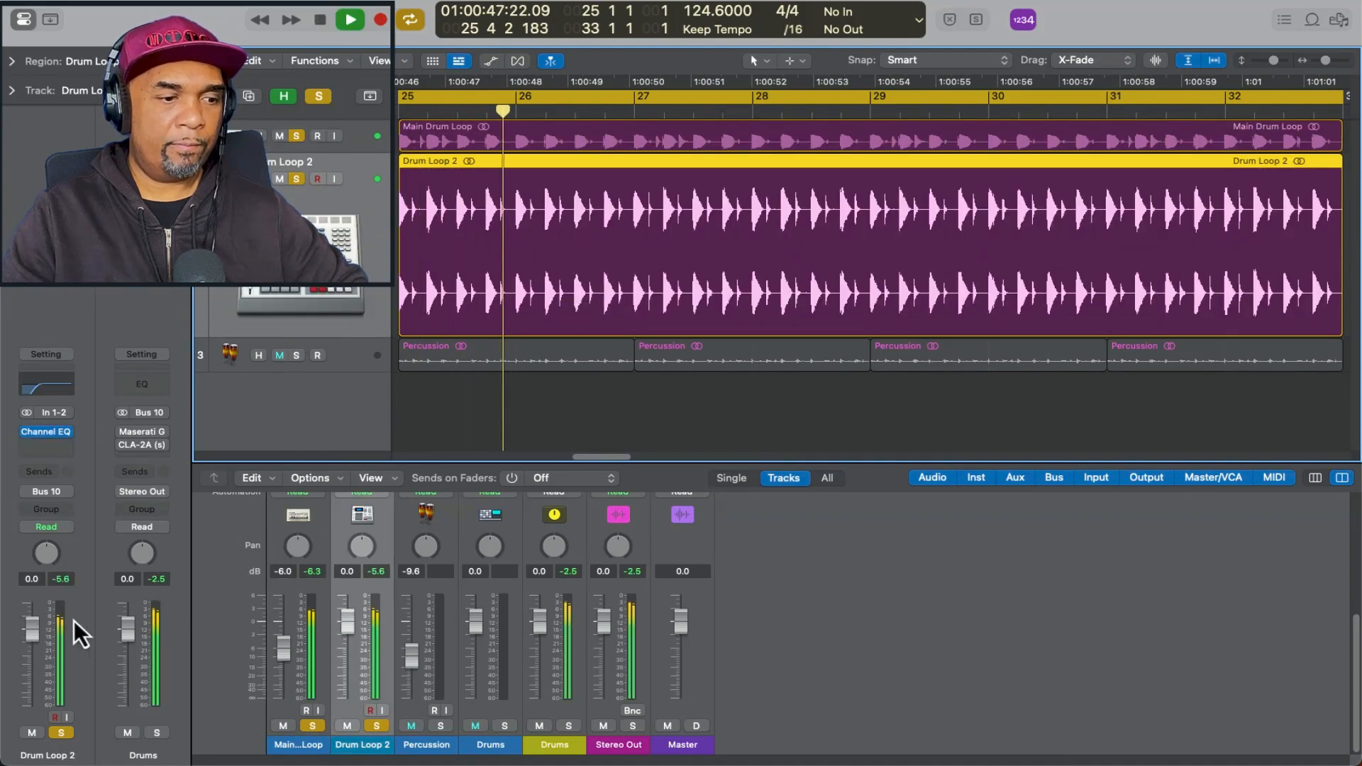
key(space)
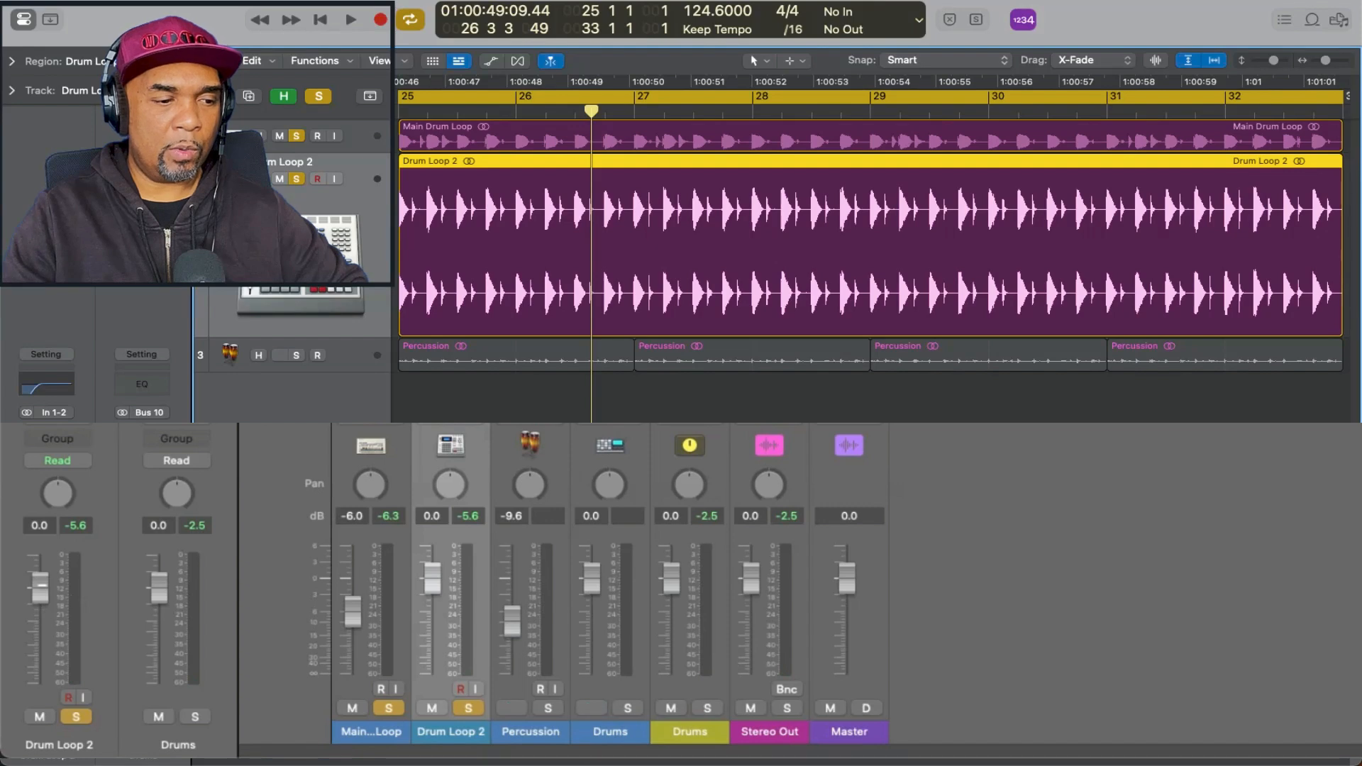
Step: Lower the Drum Loop 2 volume fader to -6.0 dB and play the two loops back to check the level
drag(41, 585, 41, 622)
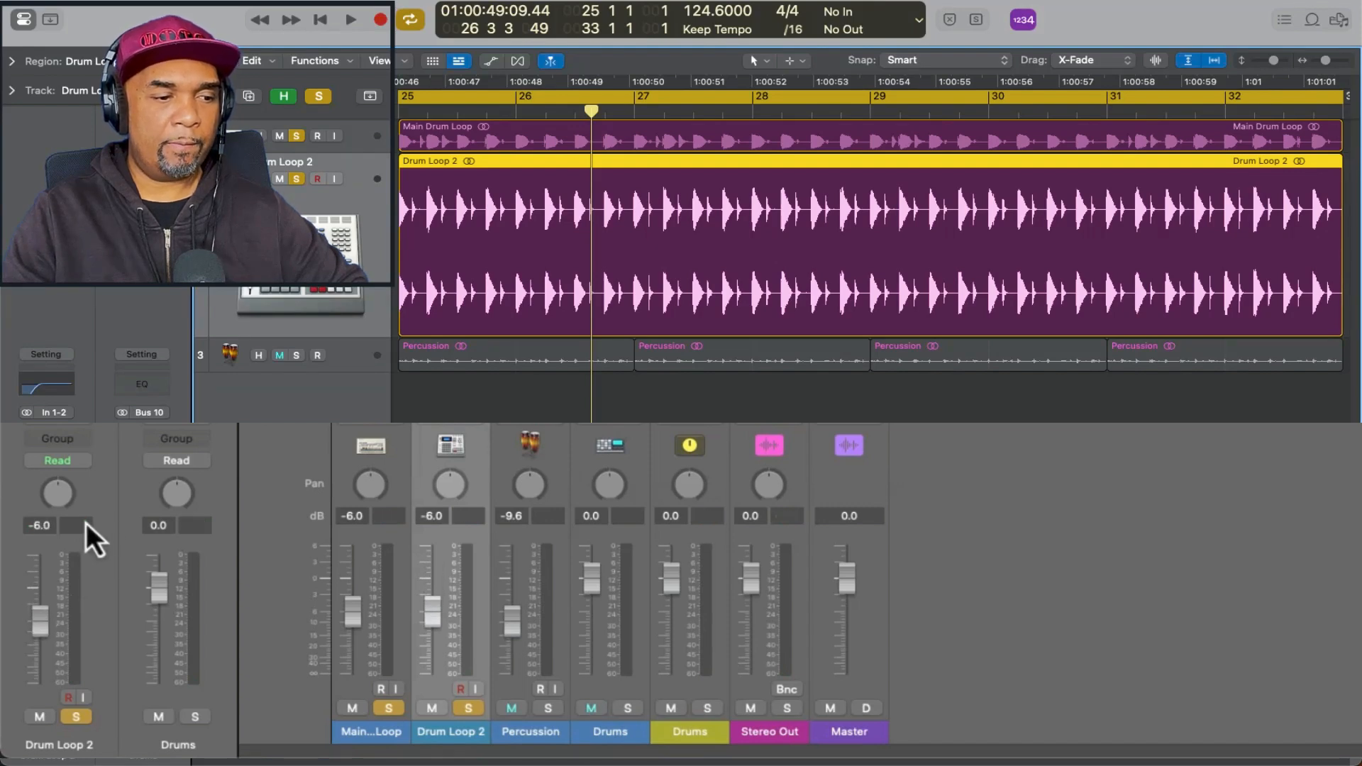
key(space)
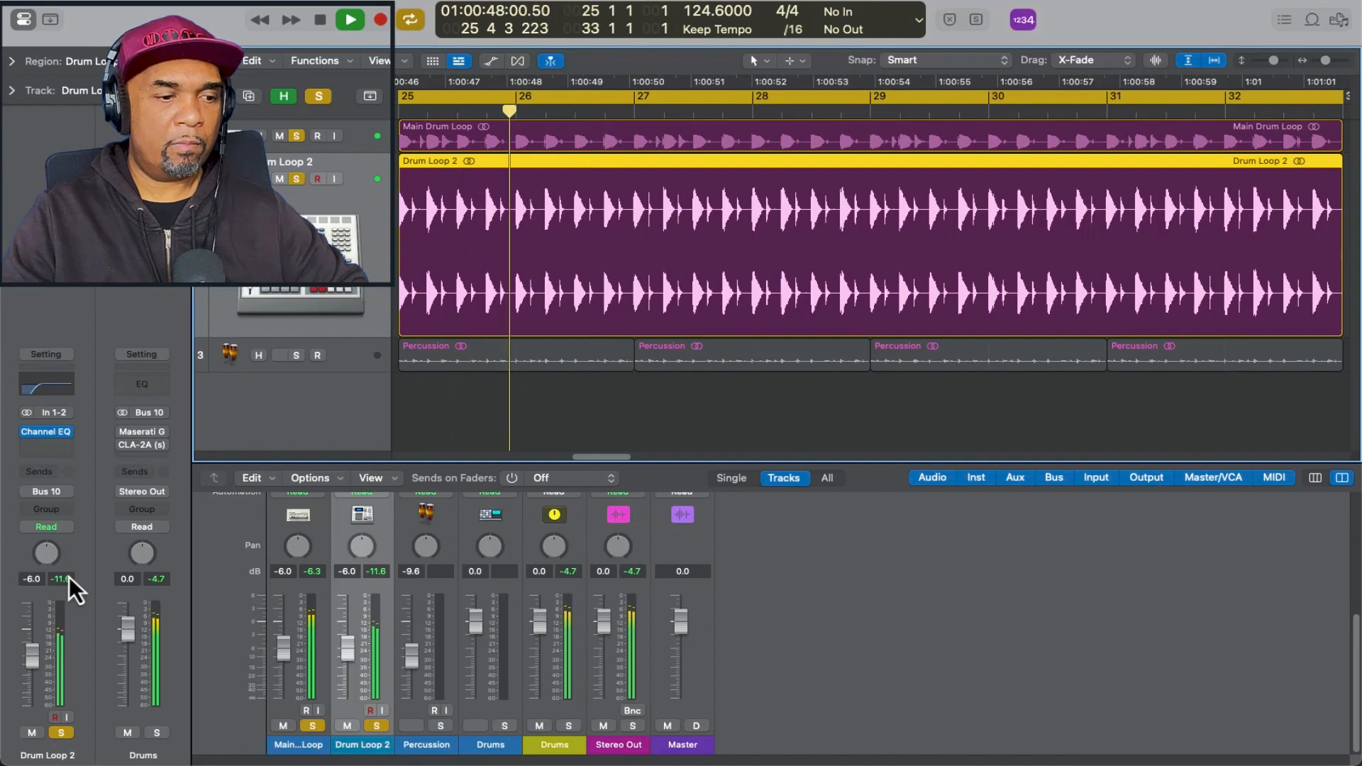
key(space)
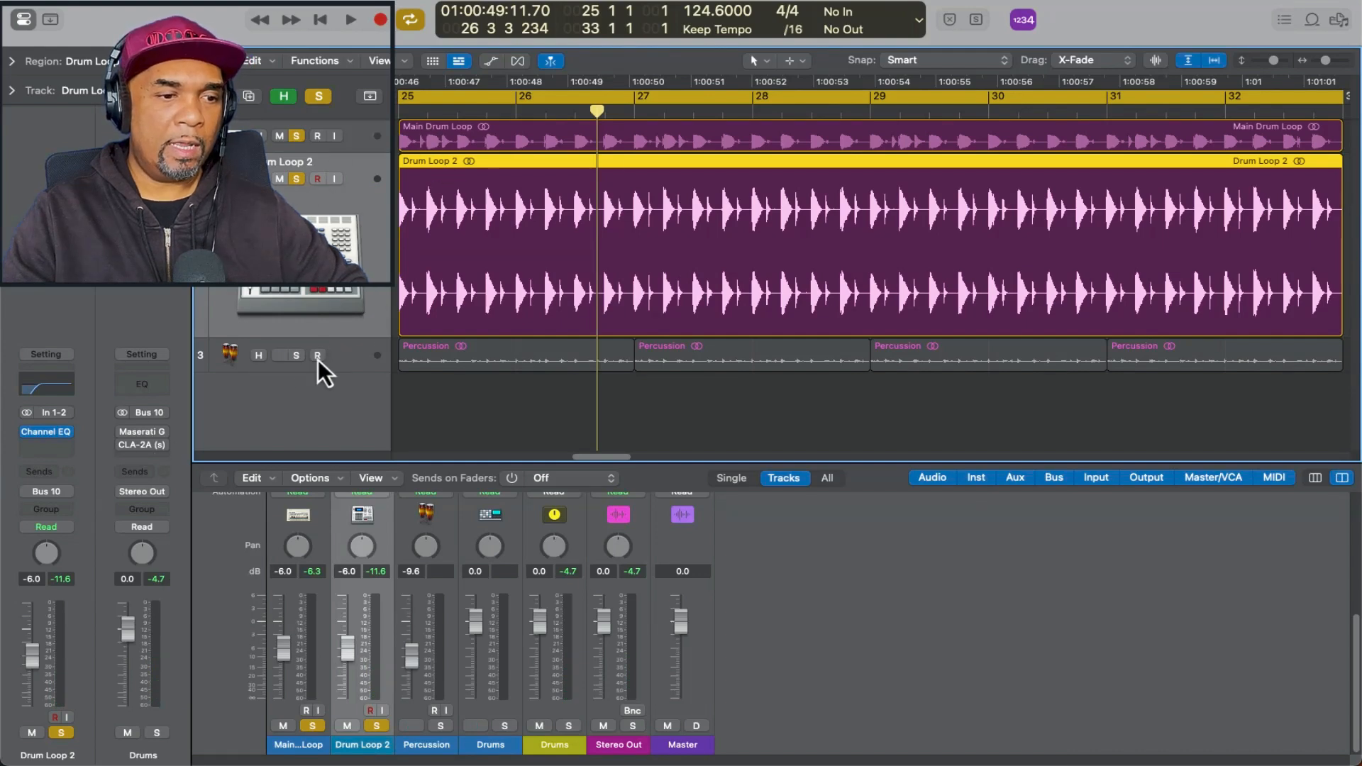
Step: Clear all track solos, select the Percussion track and audition the three drum tracks together
click(316, 96)
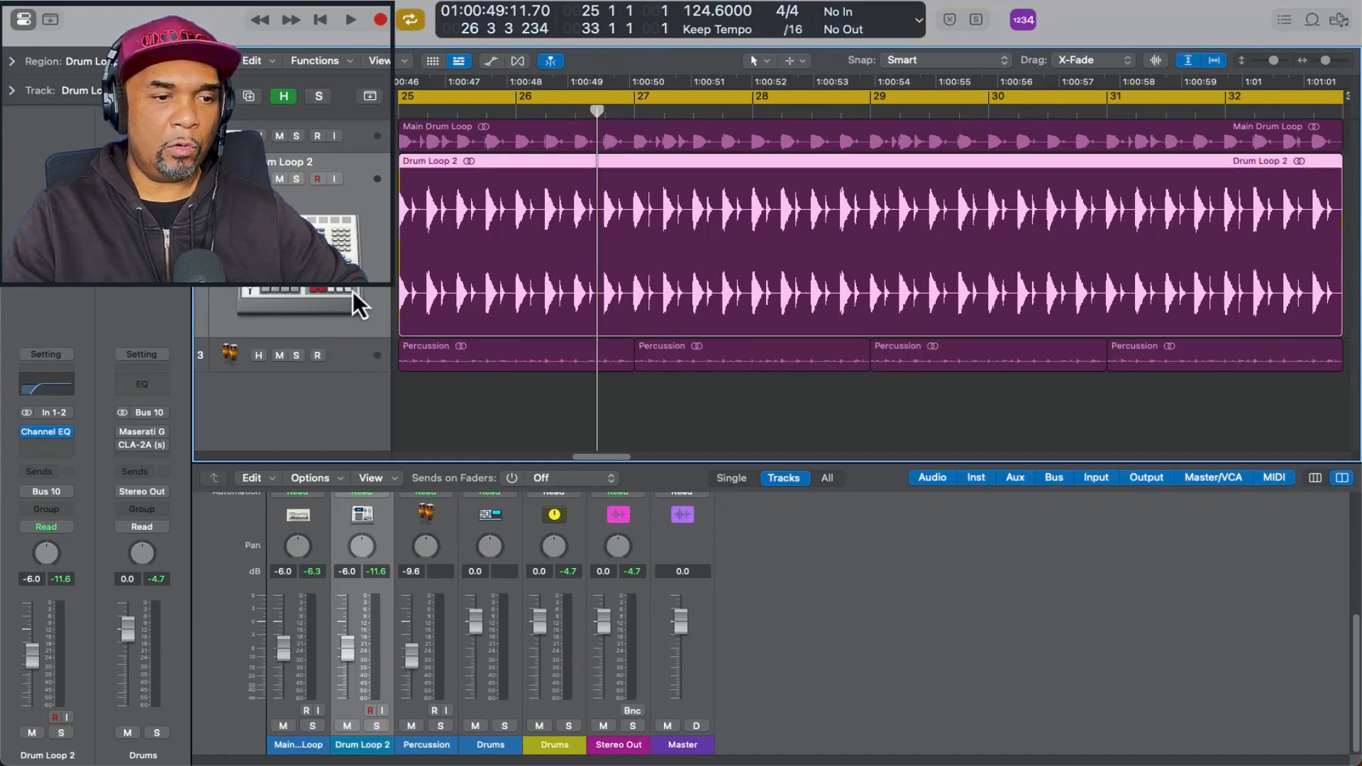
click(343, 355)
key(space)
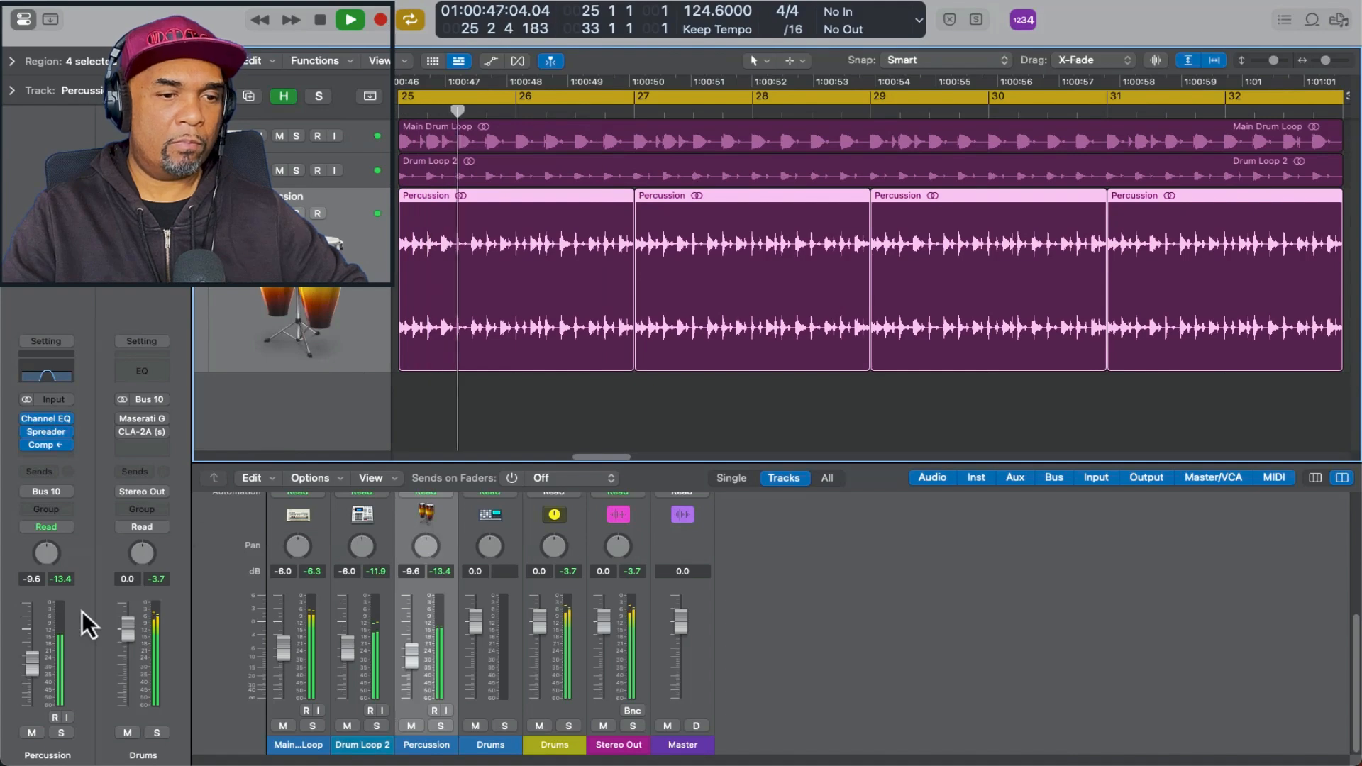
key(space)
Step: Lower the Percussion volume fader to -15.0 dB and play the drum tracks back to check the levels
drag(33, 667, 40, 639)
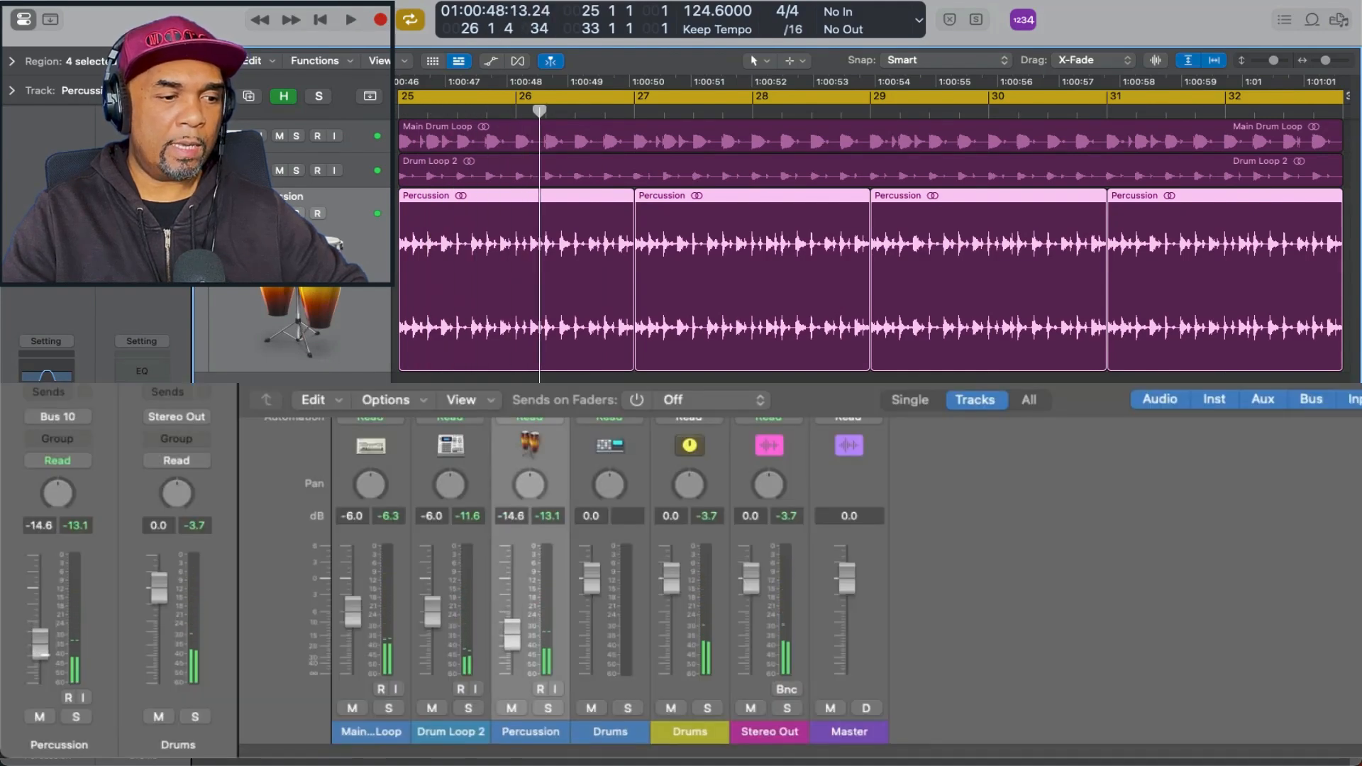
key(space)
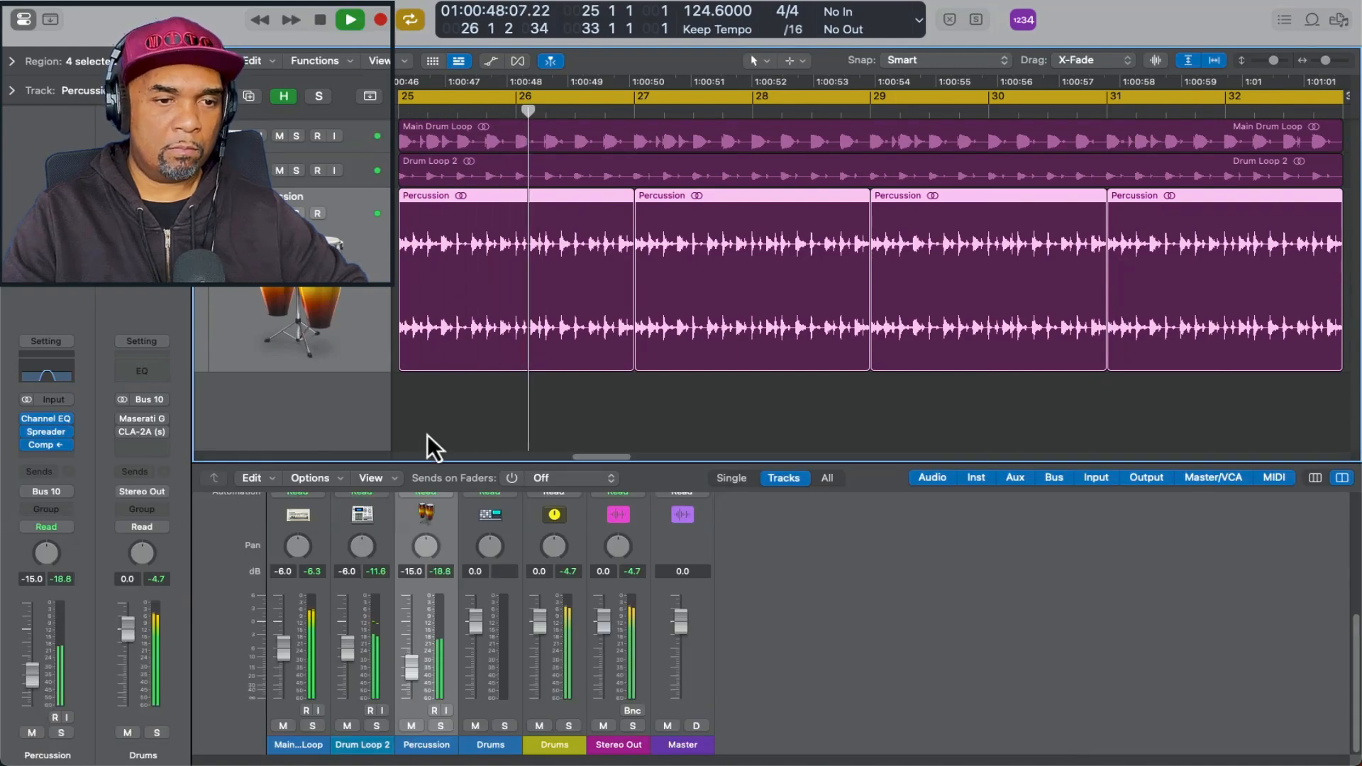
key(space)
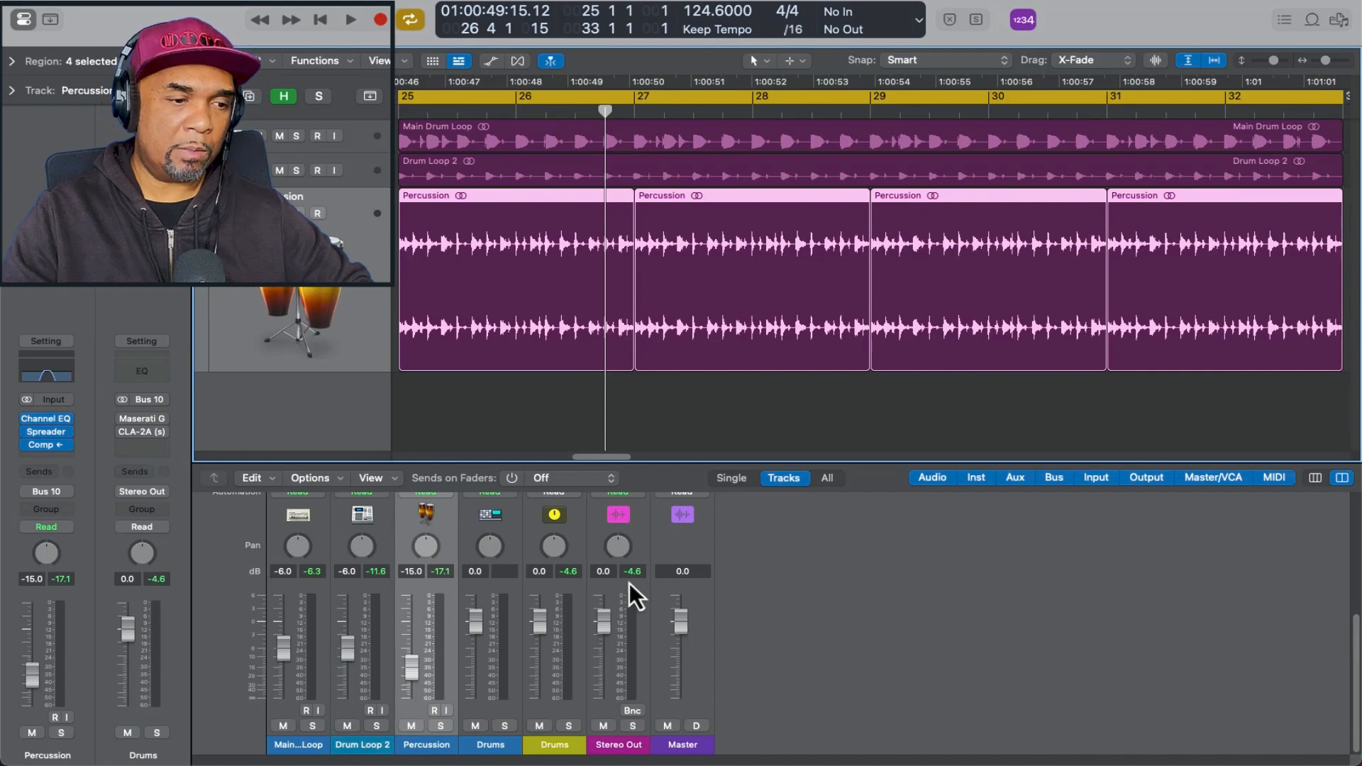
Step: Switch on the Maserati GRP plug-in on the Drums bus and play the drums through it
click(144, 419)
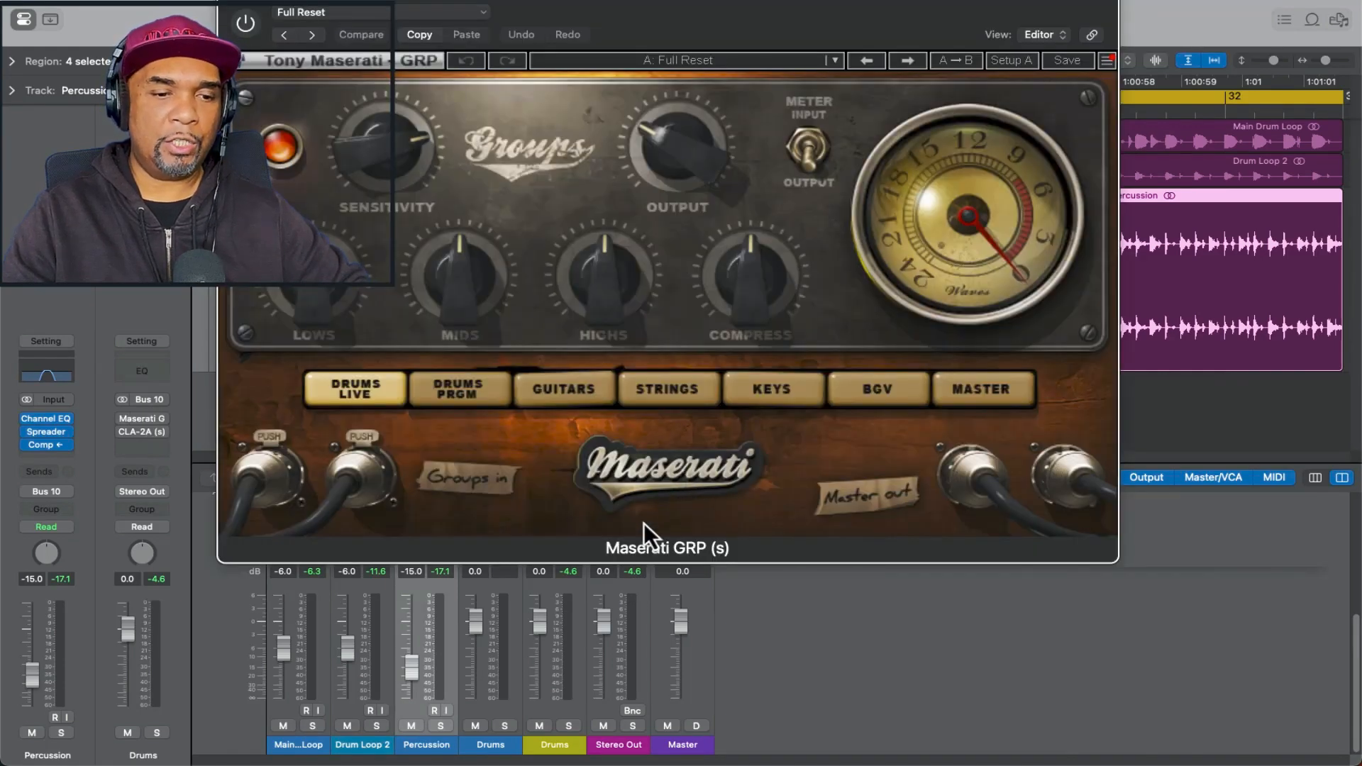
click(251, 27)
key(space)
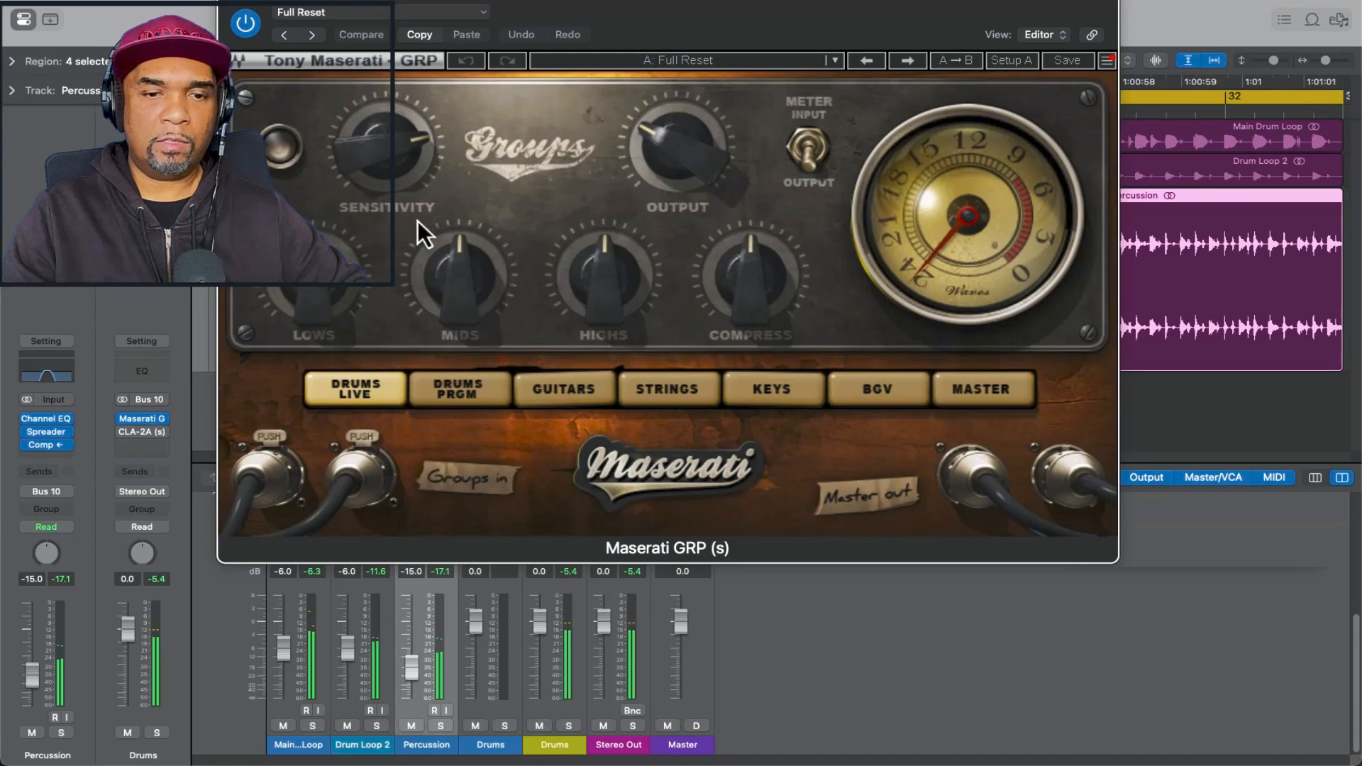
Step: Switch on and audition the CLA-2A compressor on the Drums bus, and close both plug-in windows
click(125, 434)
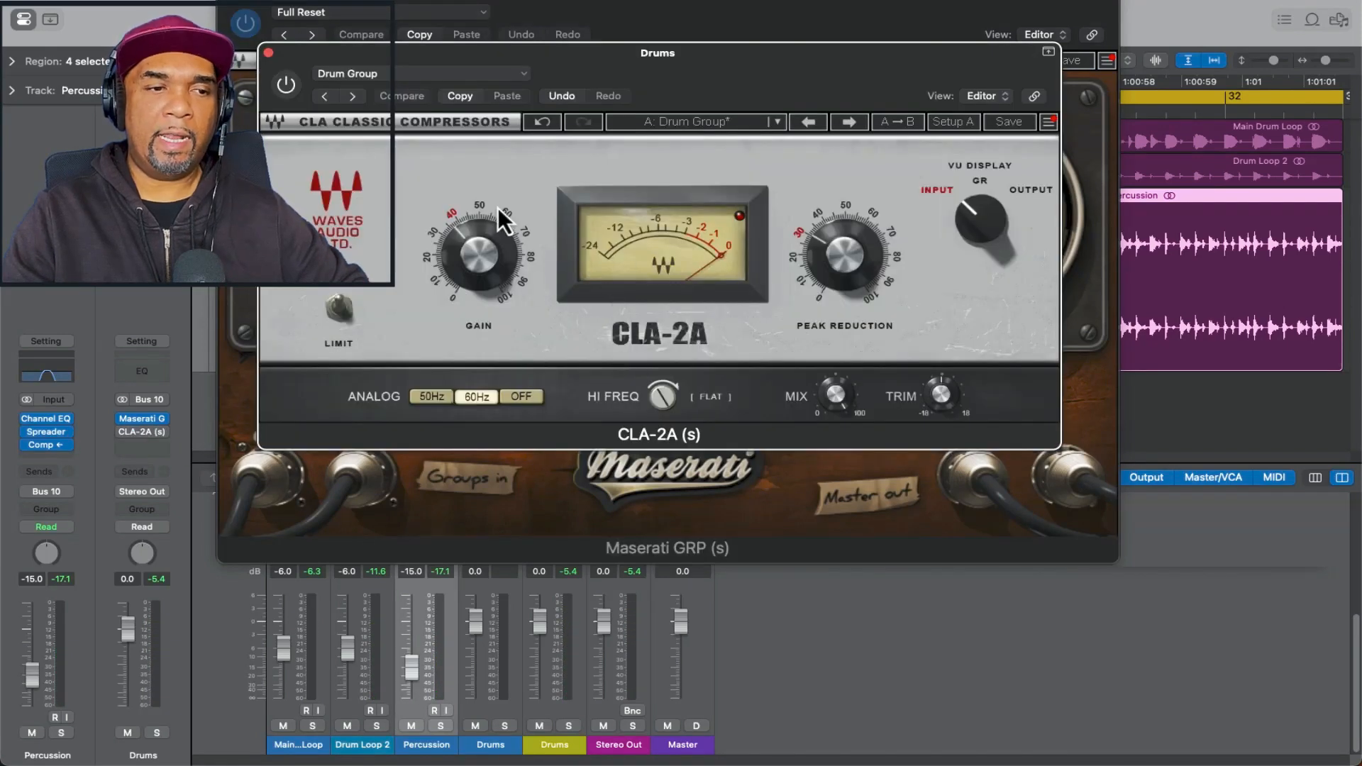
click(287, 86)
key(space)
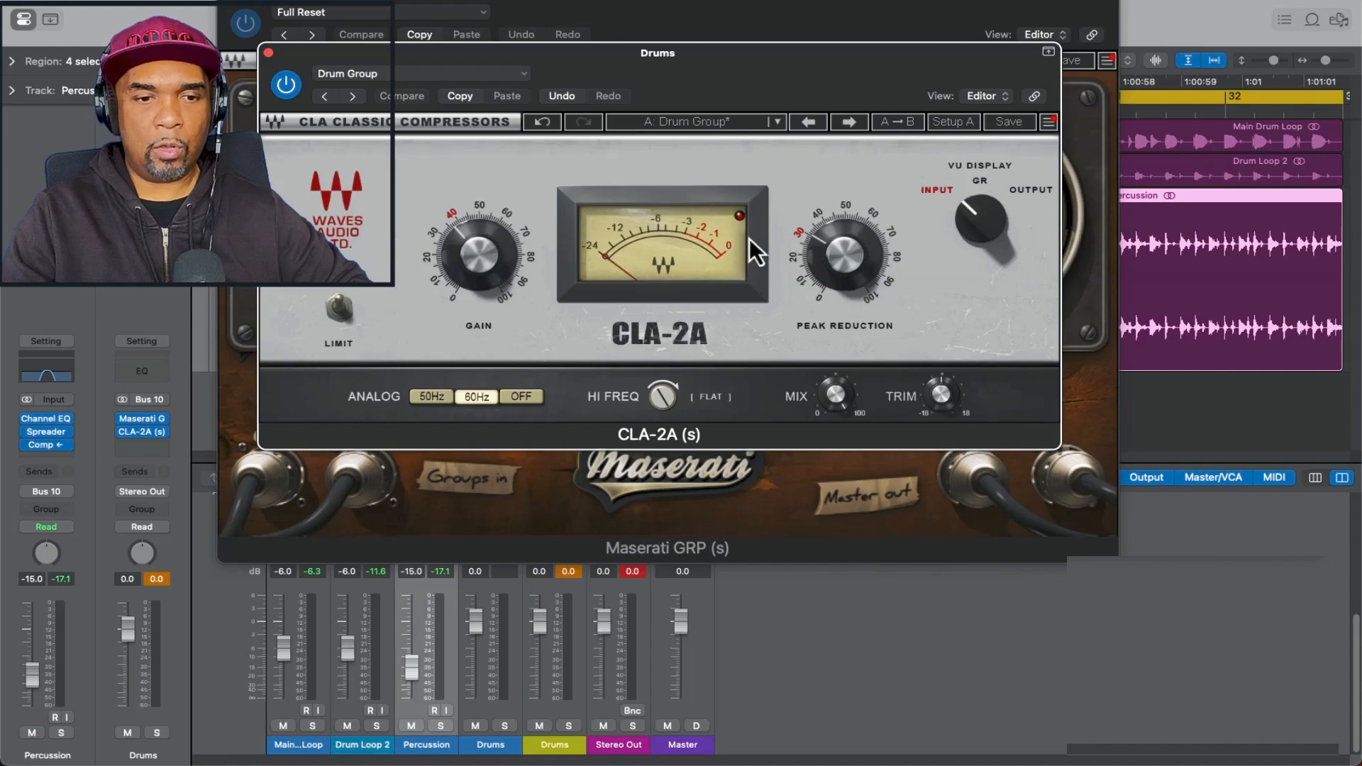
key(space)
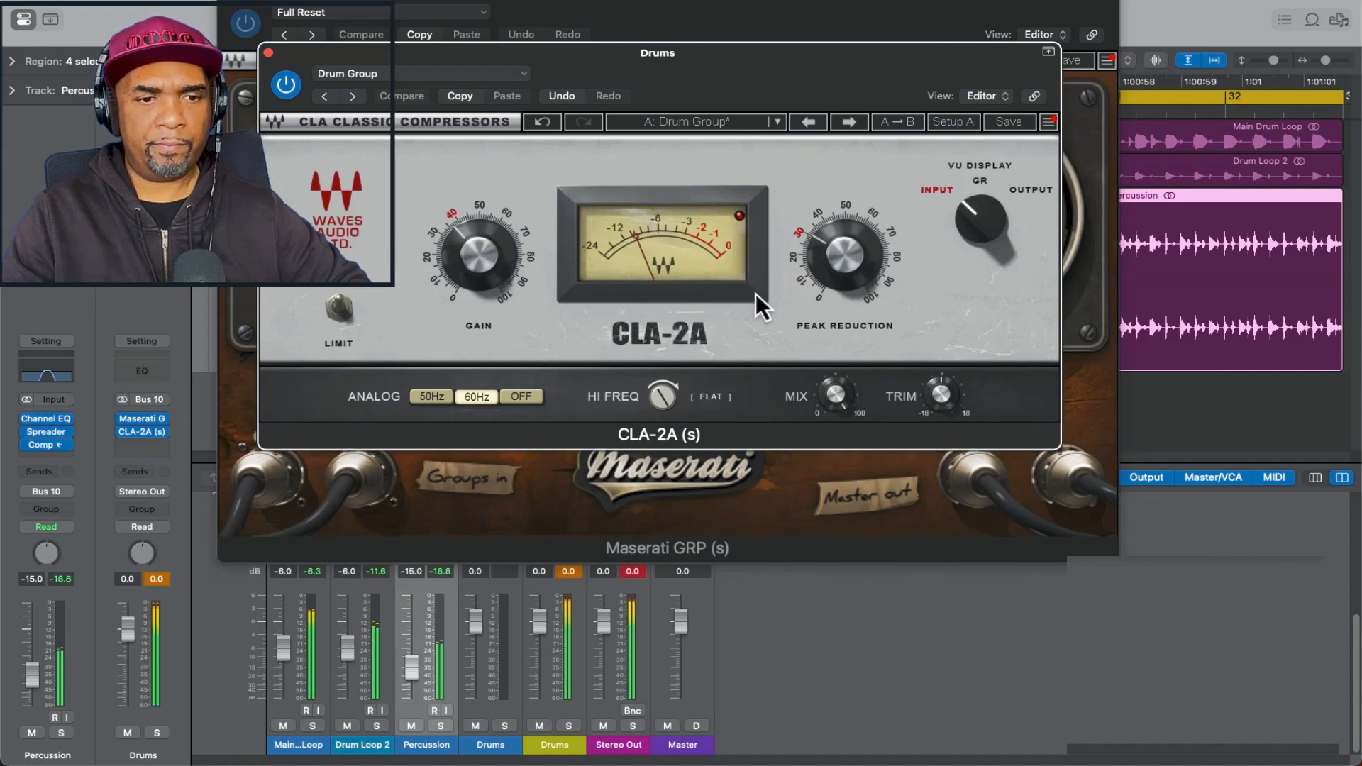
click(269, 54)
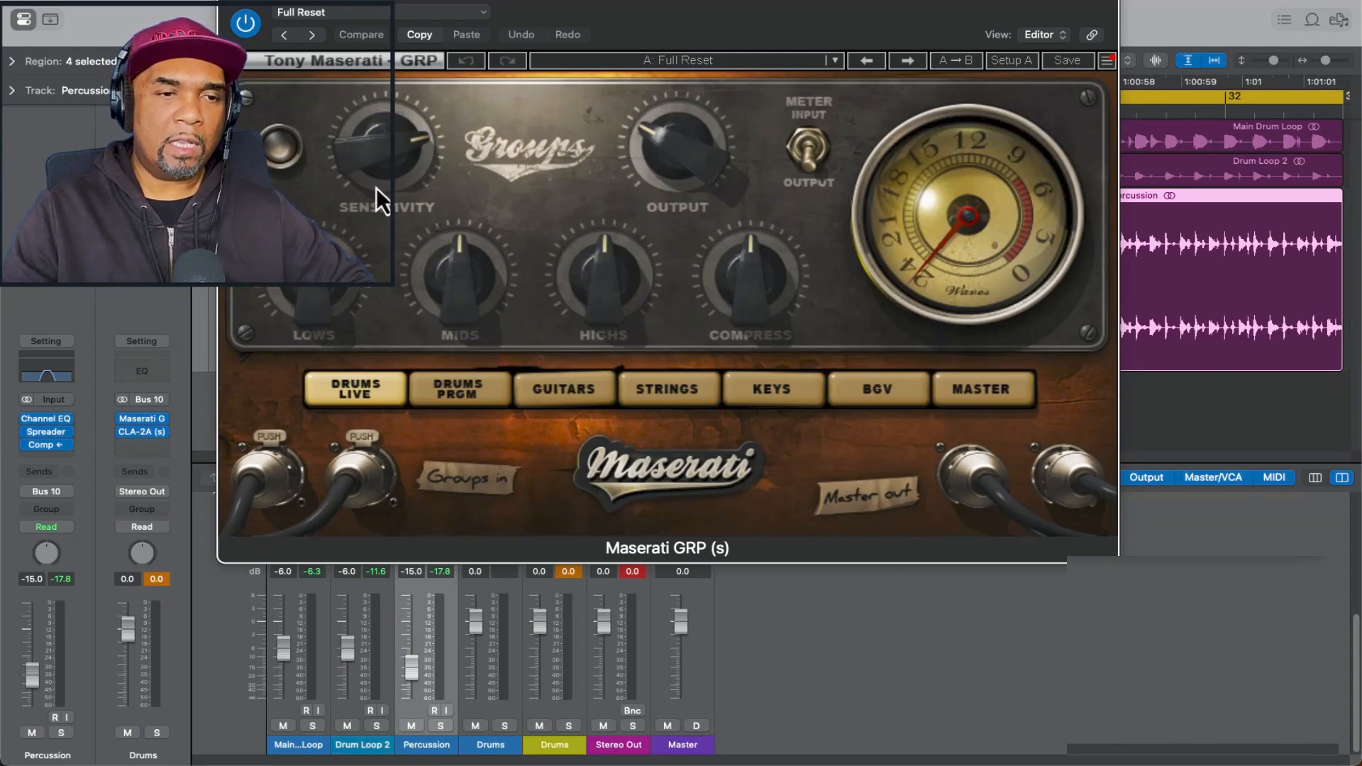
click(231, 4)
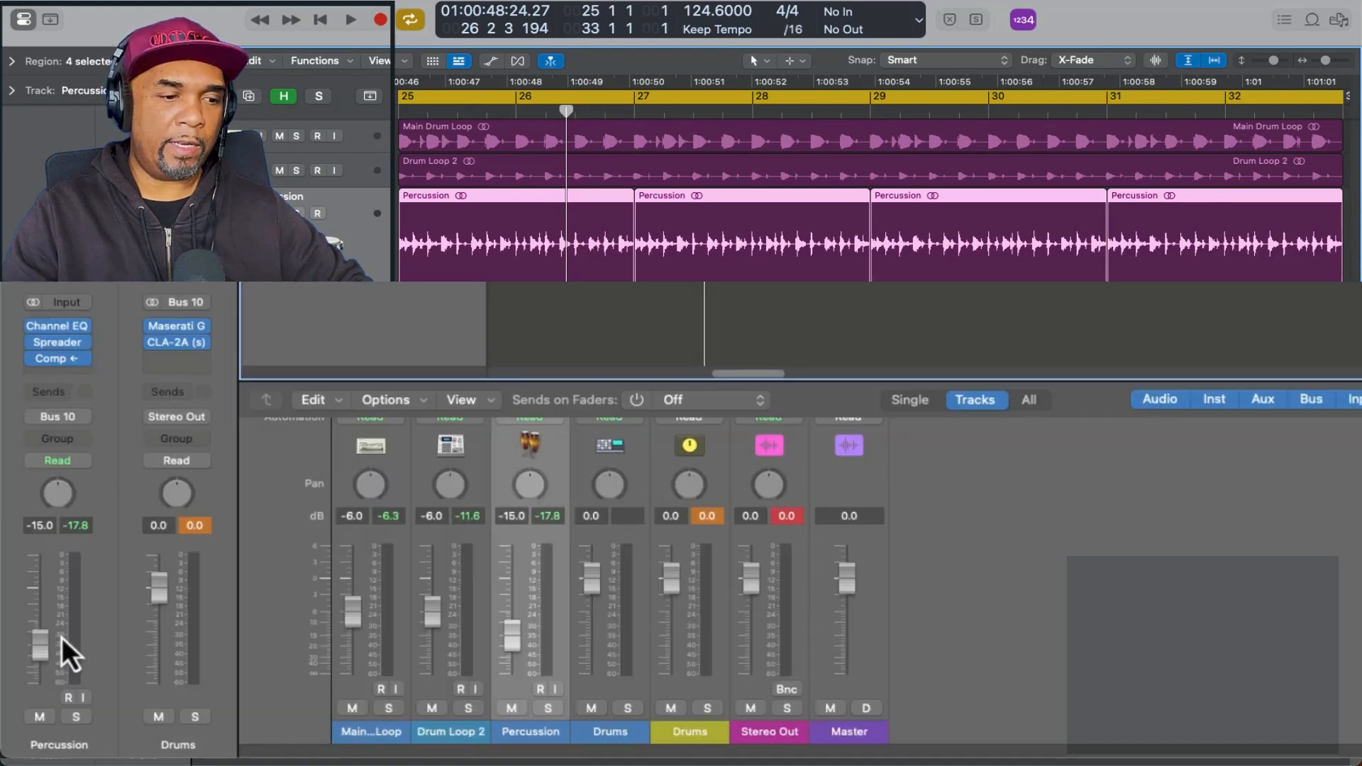
Step: Review the channel strips between Percussion and Main Drum Loop, finishing with Main Drum Loop selected
key(Up)
key(Up)
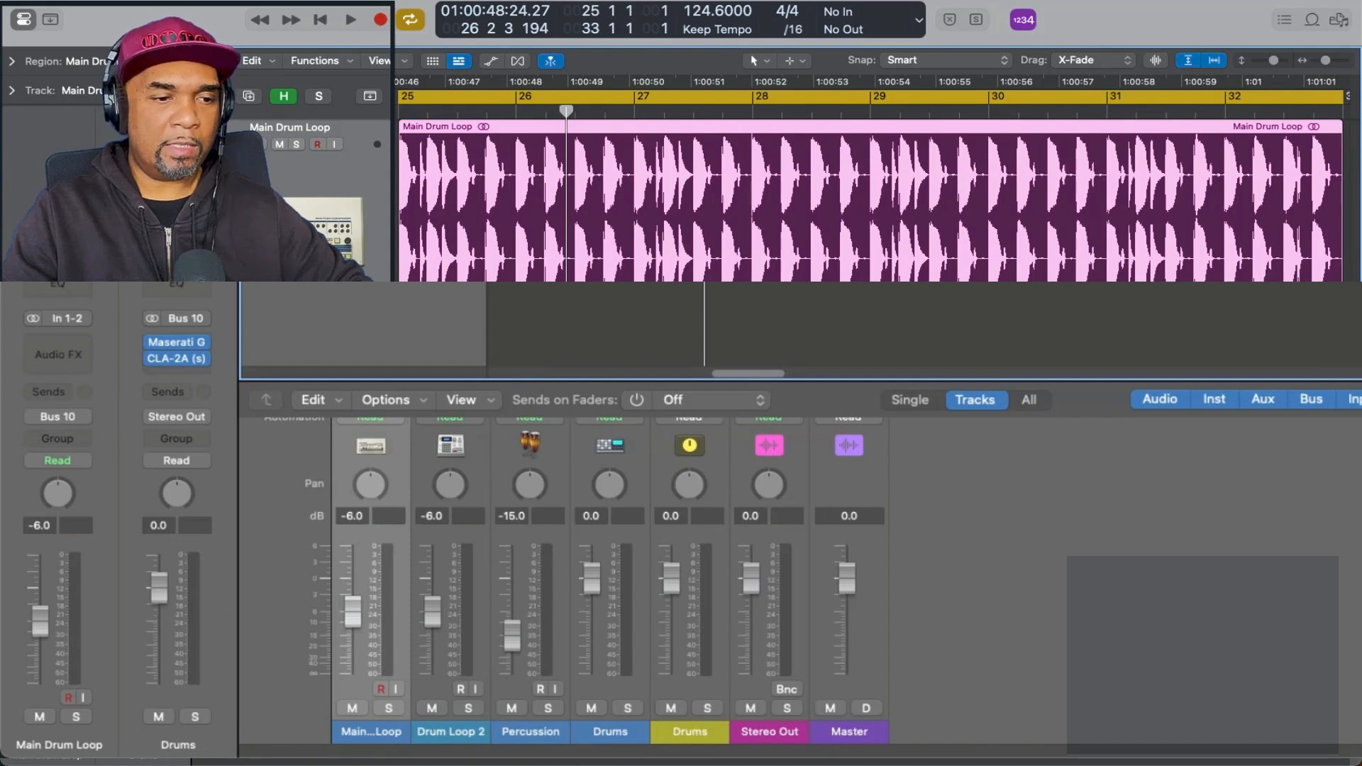
key(Down)
key(Down)
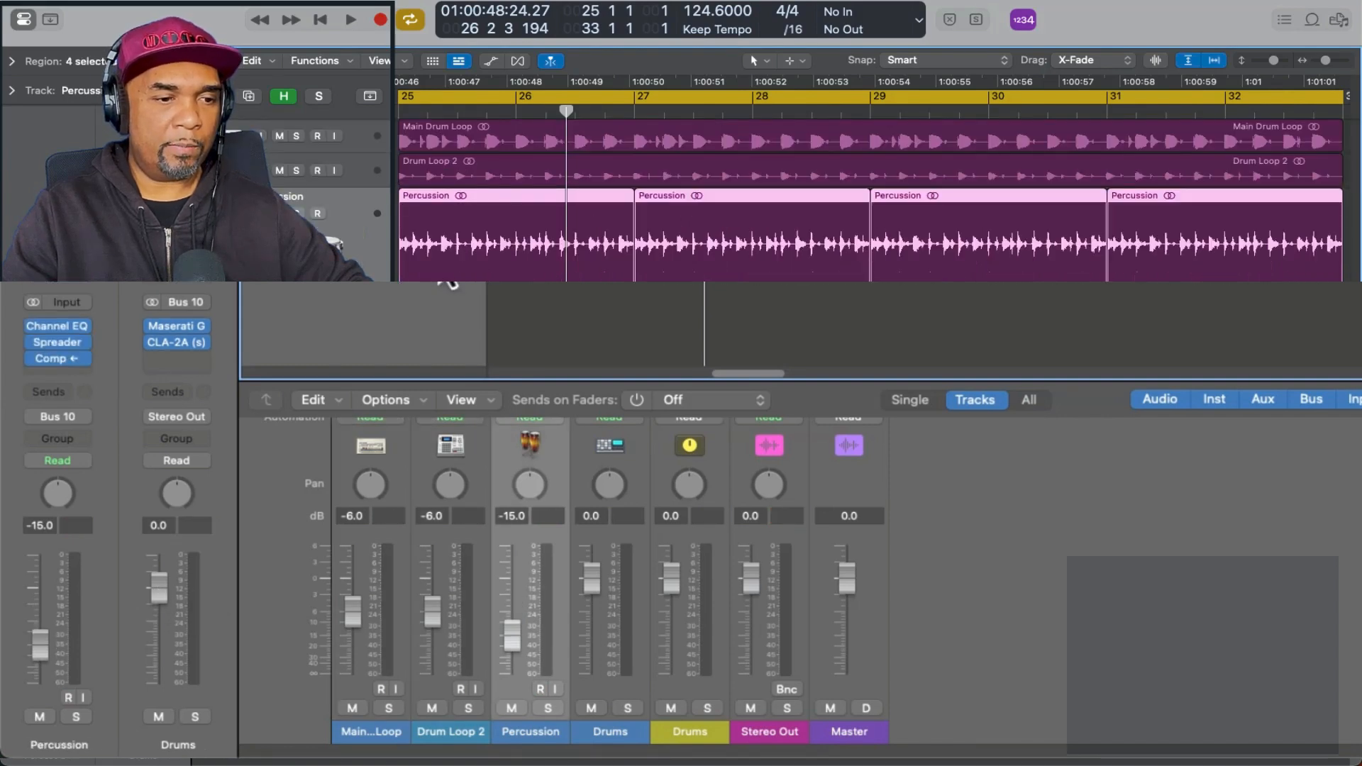
key(Up)
key(Up)
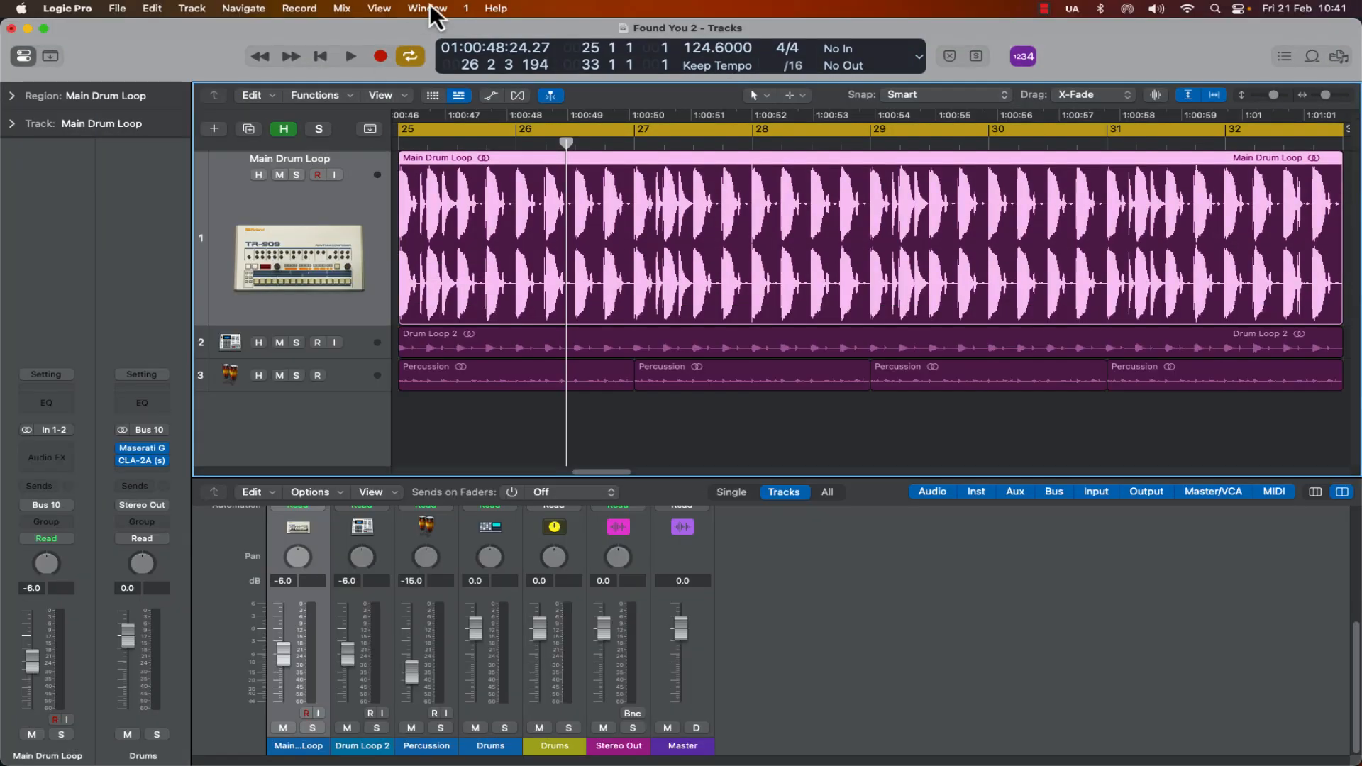
Step: Enable Pre-Fader Metering for the mixer channels
click(341, 8)
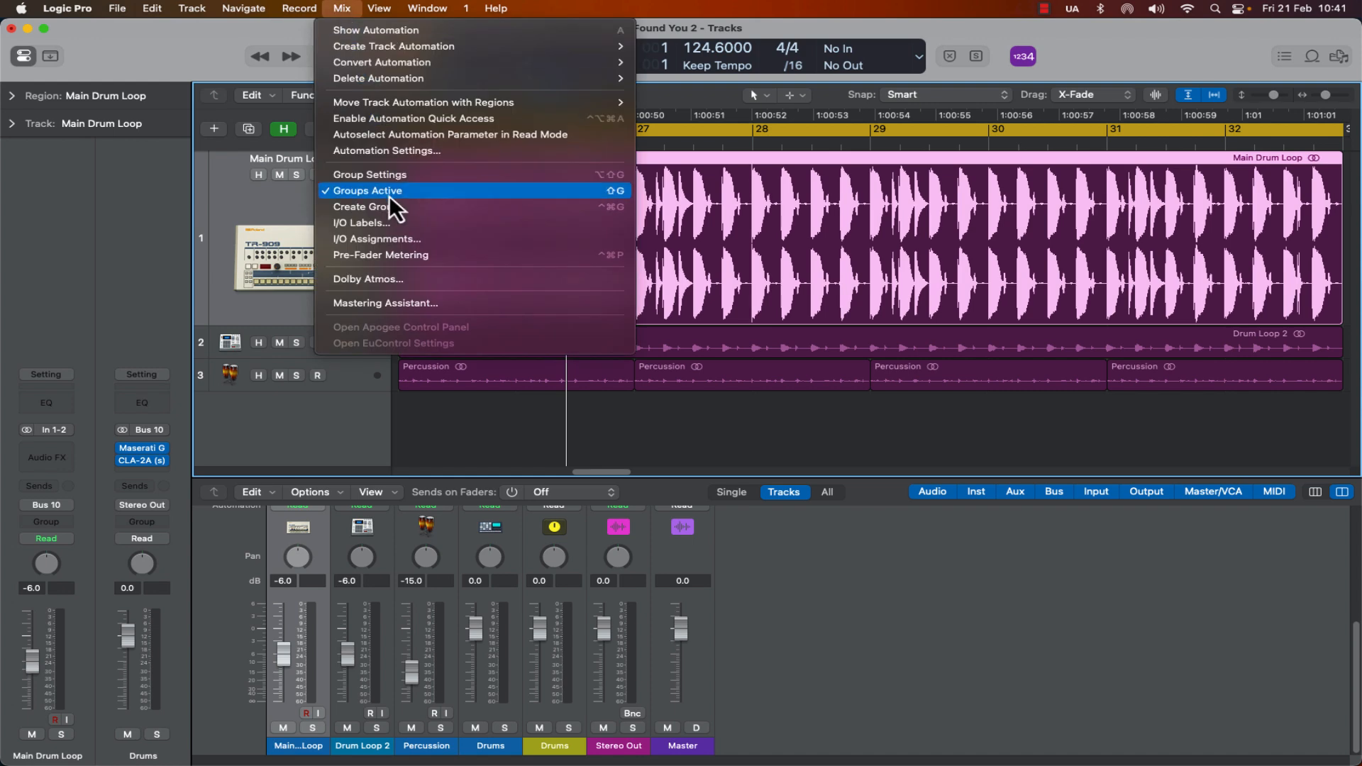
click(394, 261)
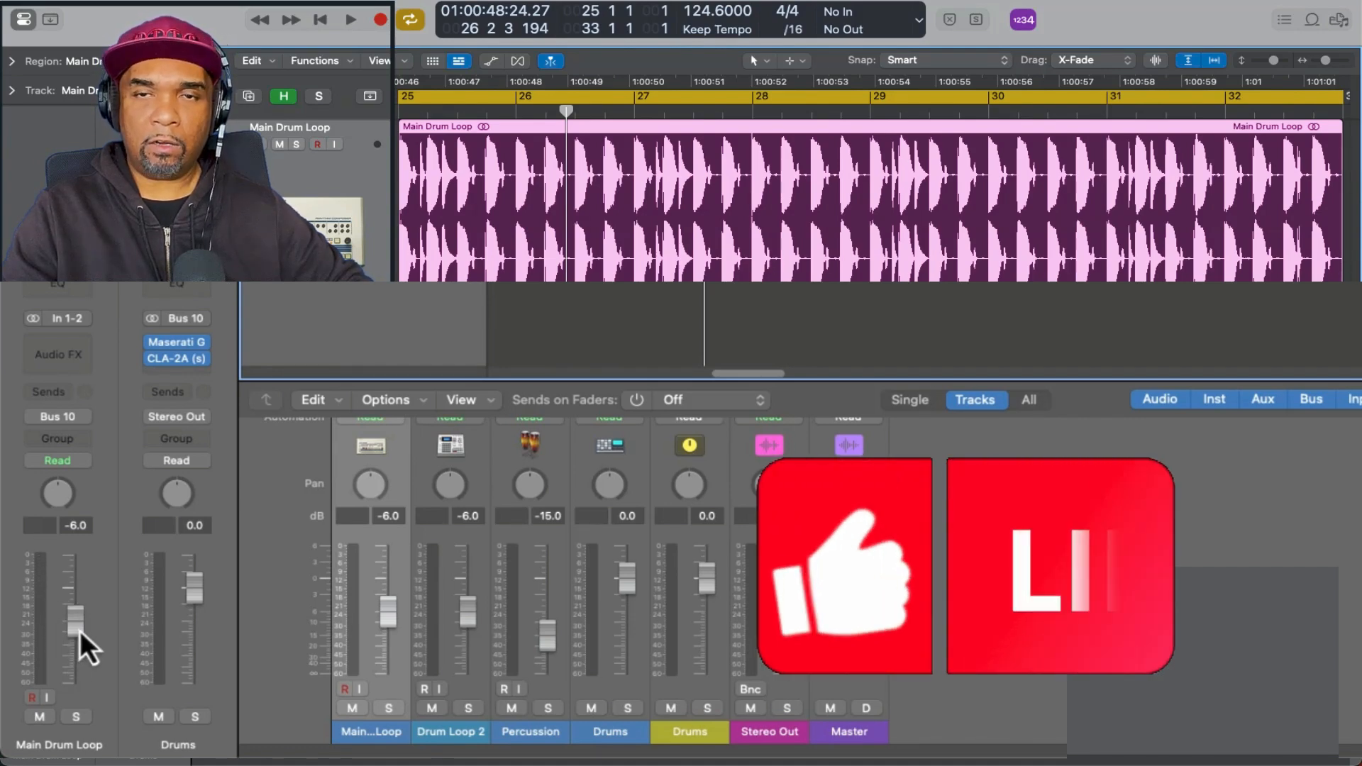
Step: Solo Main Drum Loop and play it back to check its pre-fader peak level
click(296, 144)
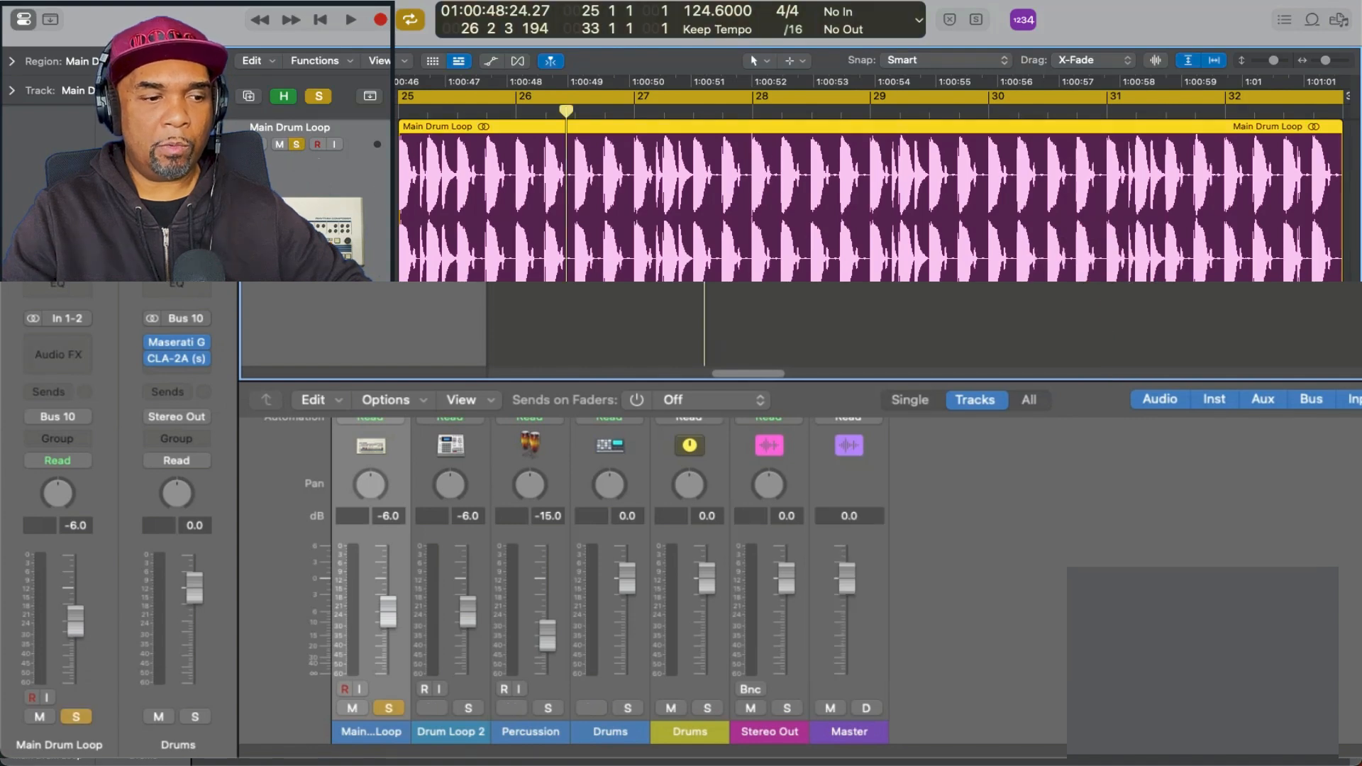
key(space)
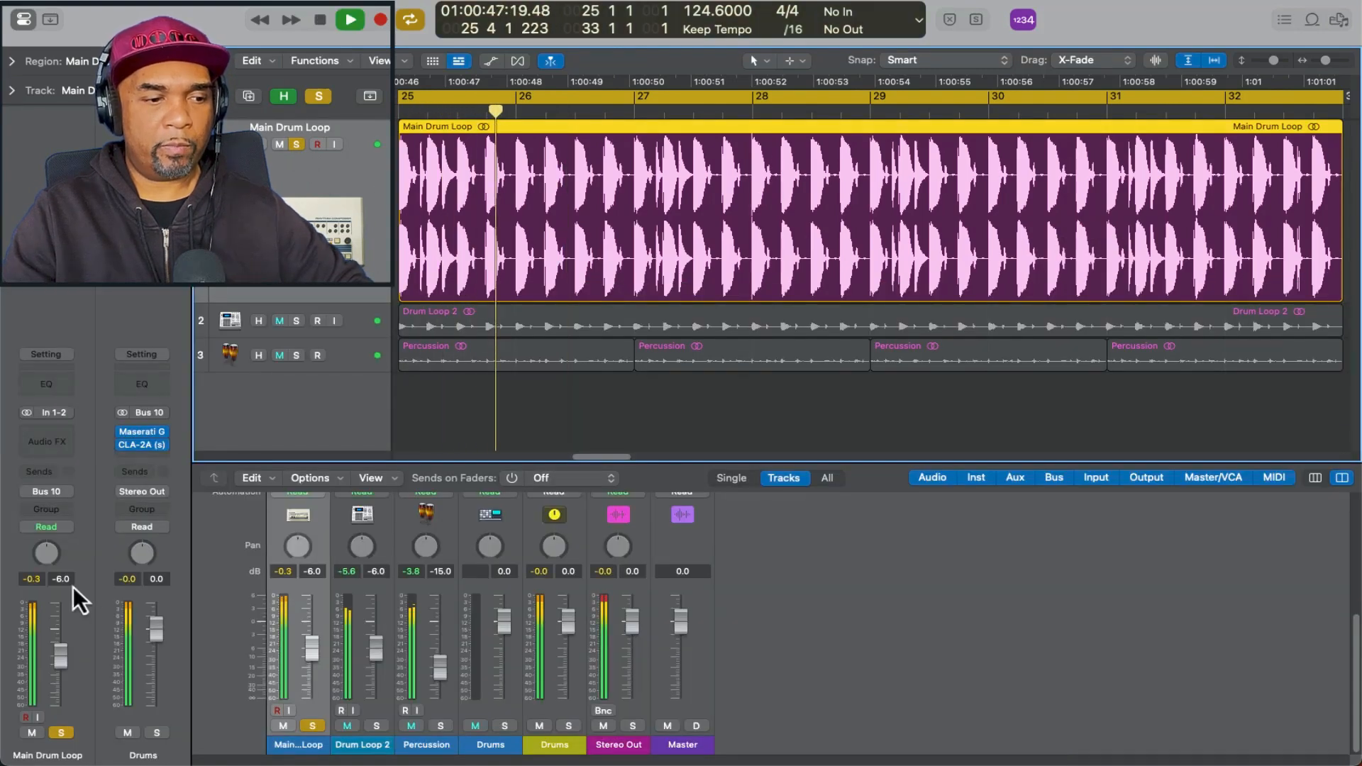
key(space)
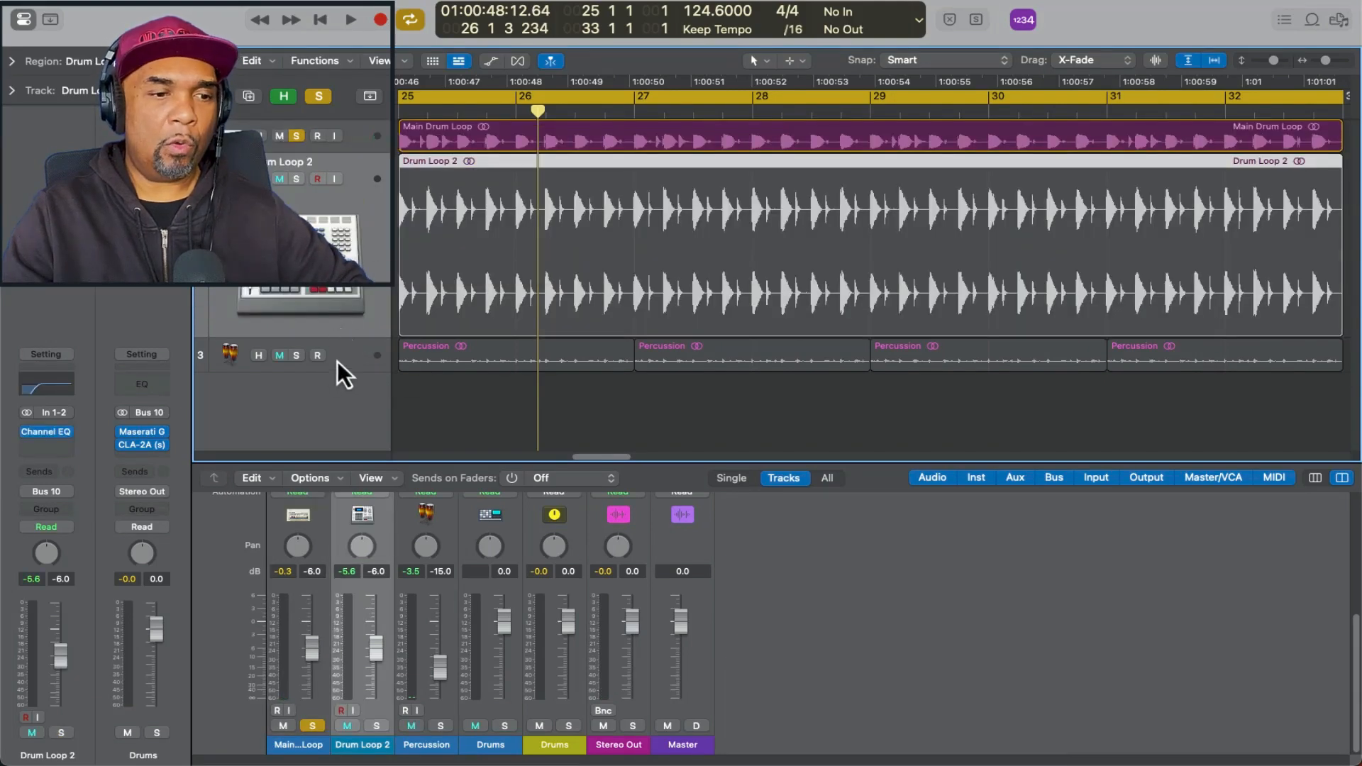
Step: Solo Drum Loop 2 along with the main loop and play it back to check its pre-fader peak level
click(297, 178)
key(space)
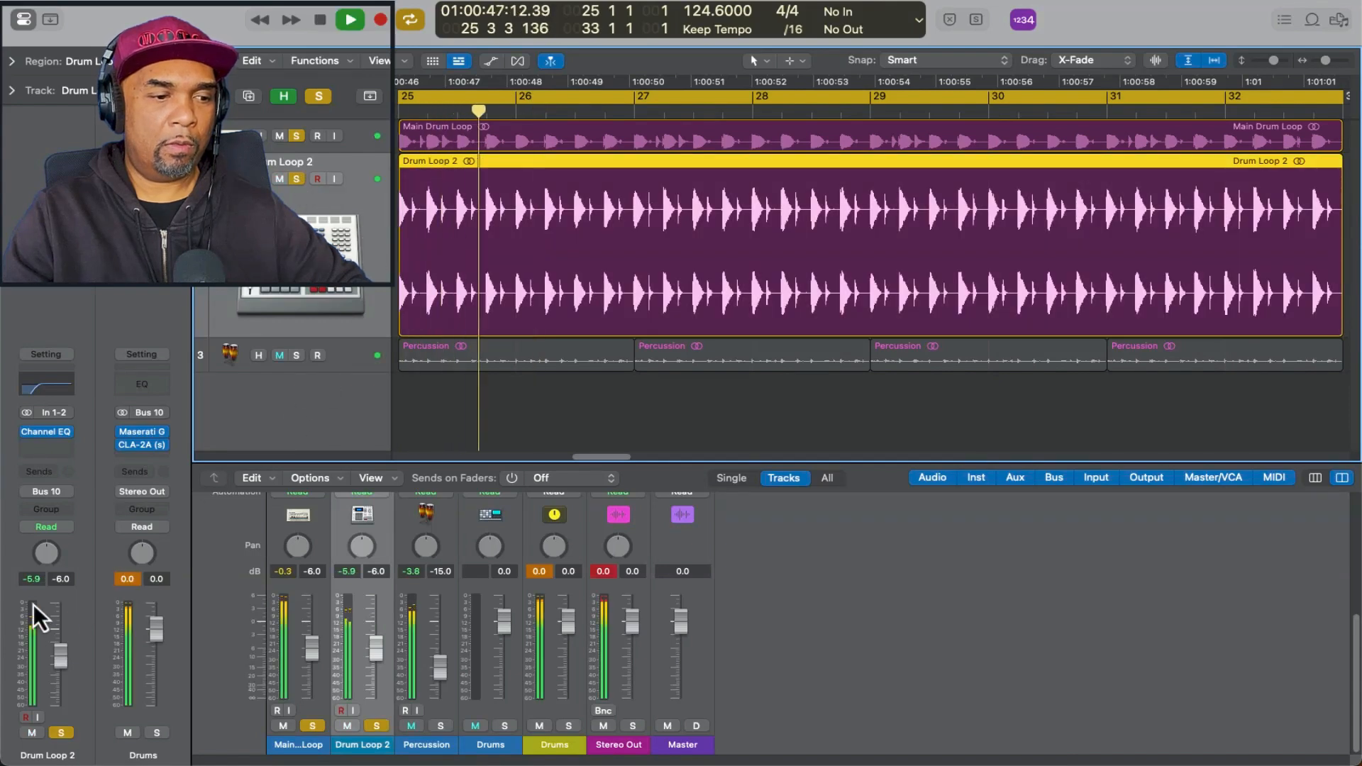
key(space)
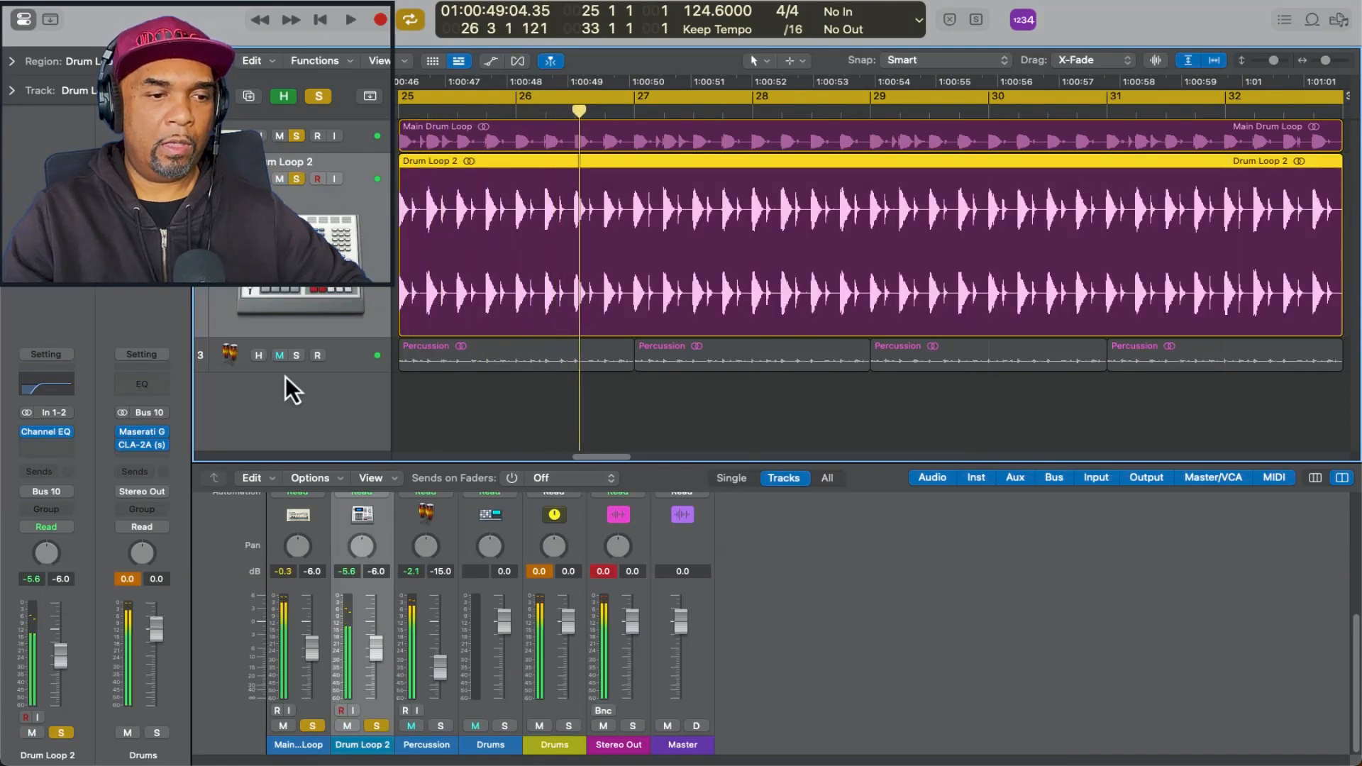
Step: Add Percussion to the soloed tracks, select it, and check its pre-fader peak level during playback
click(295, 356)
key(space)
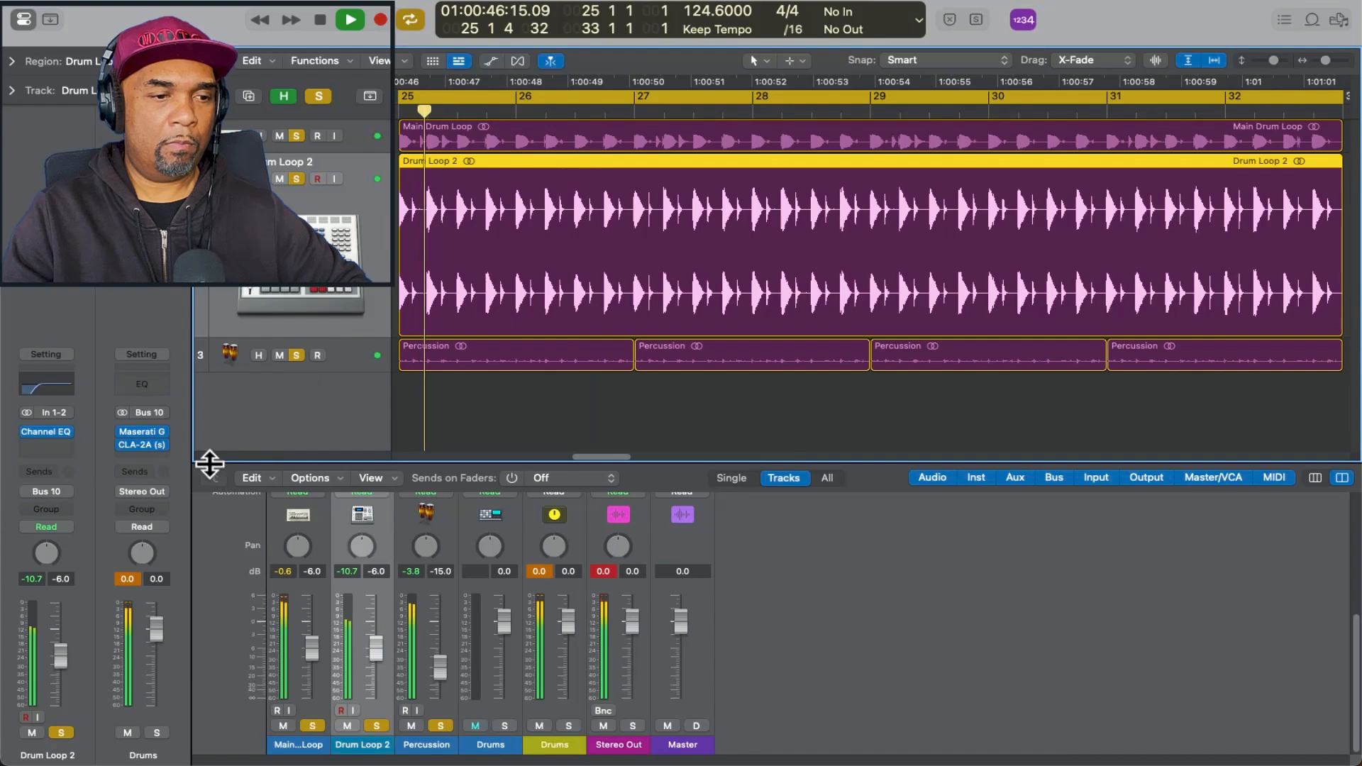
click(347, 348)
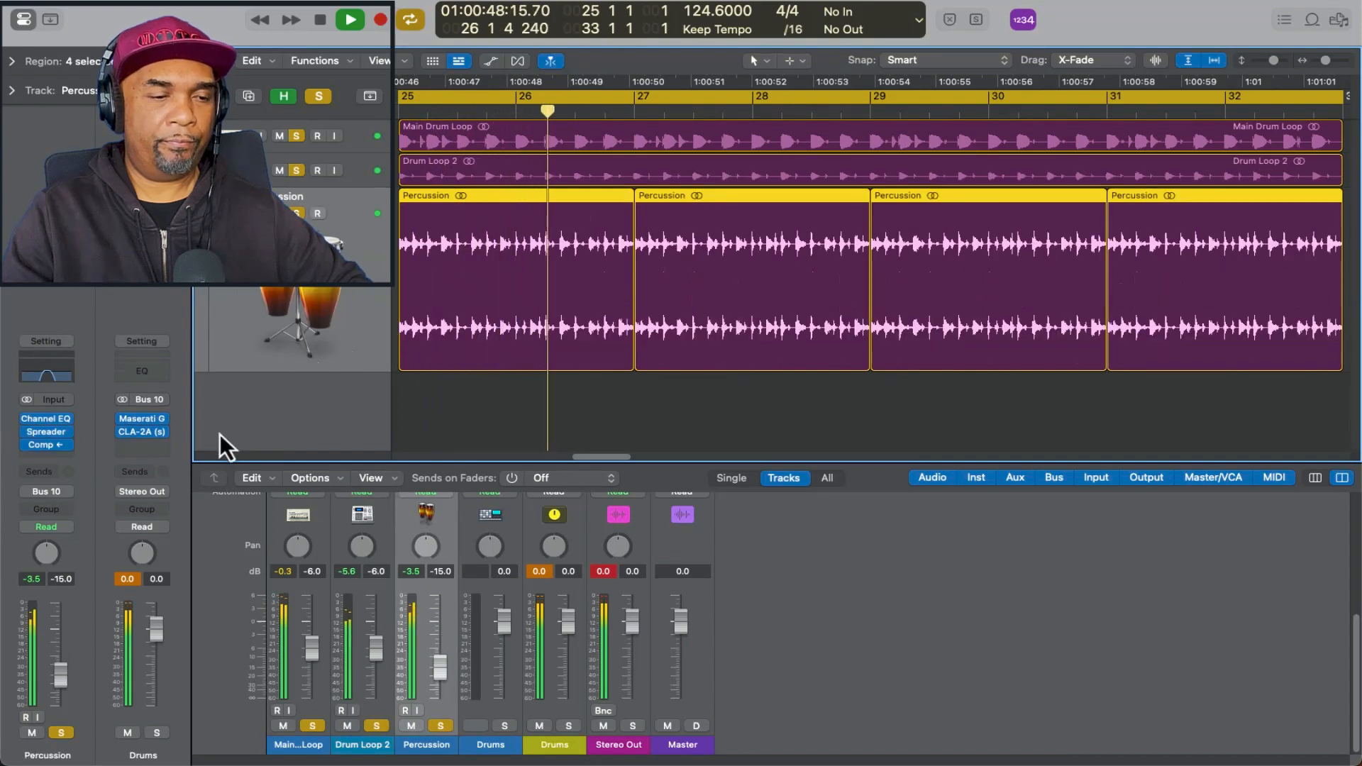
key(space)
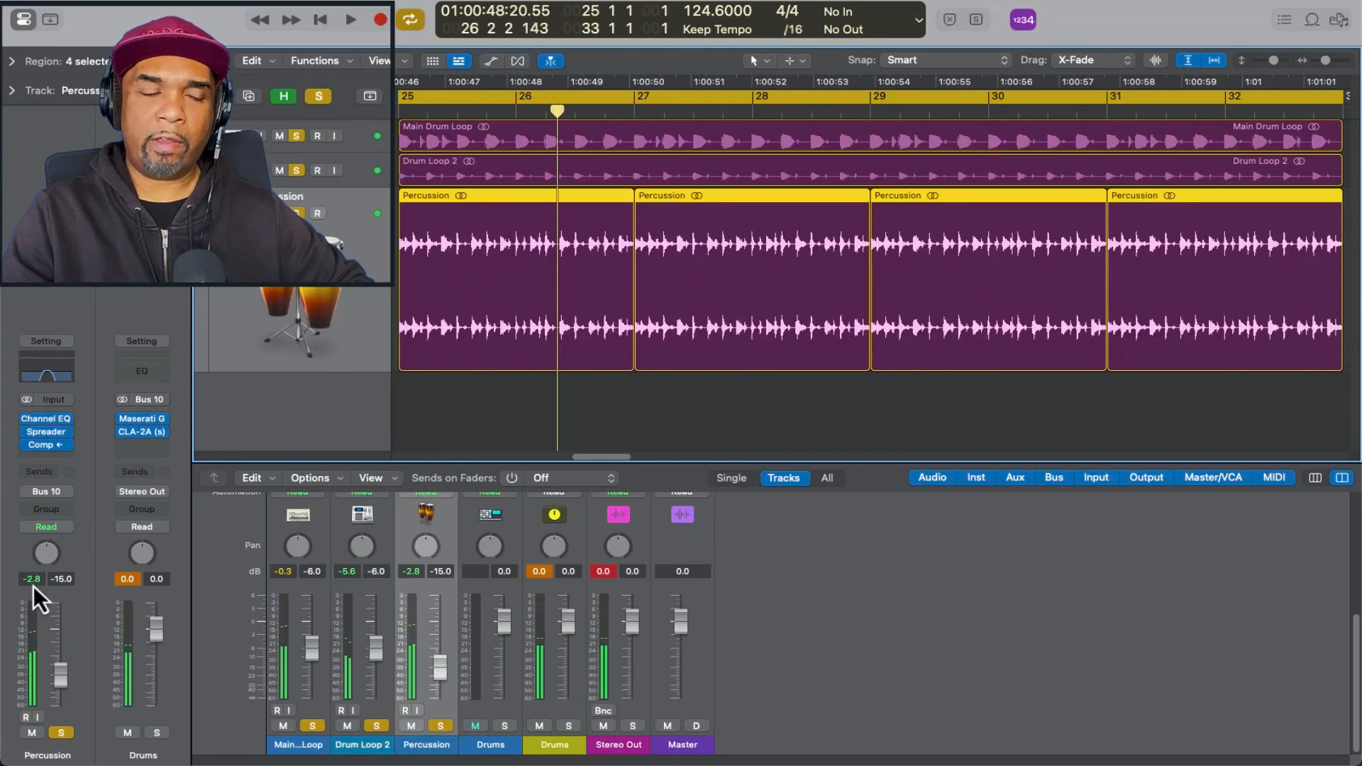
Step: Set the Main Drum Loop region's gain to -6 dB and its fader to 0.0 dB, checking its level in soloed playback
click(360, 134)
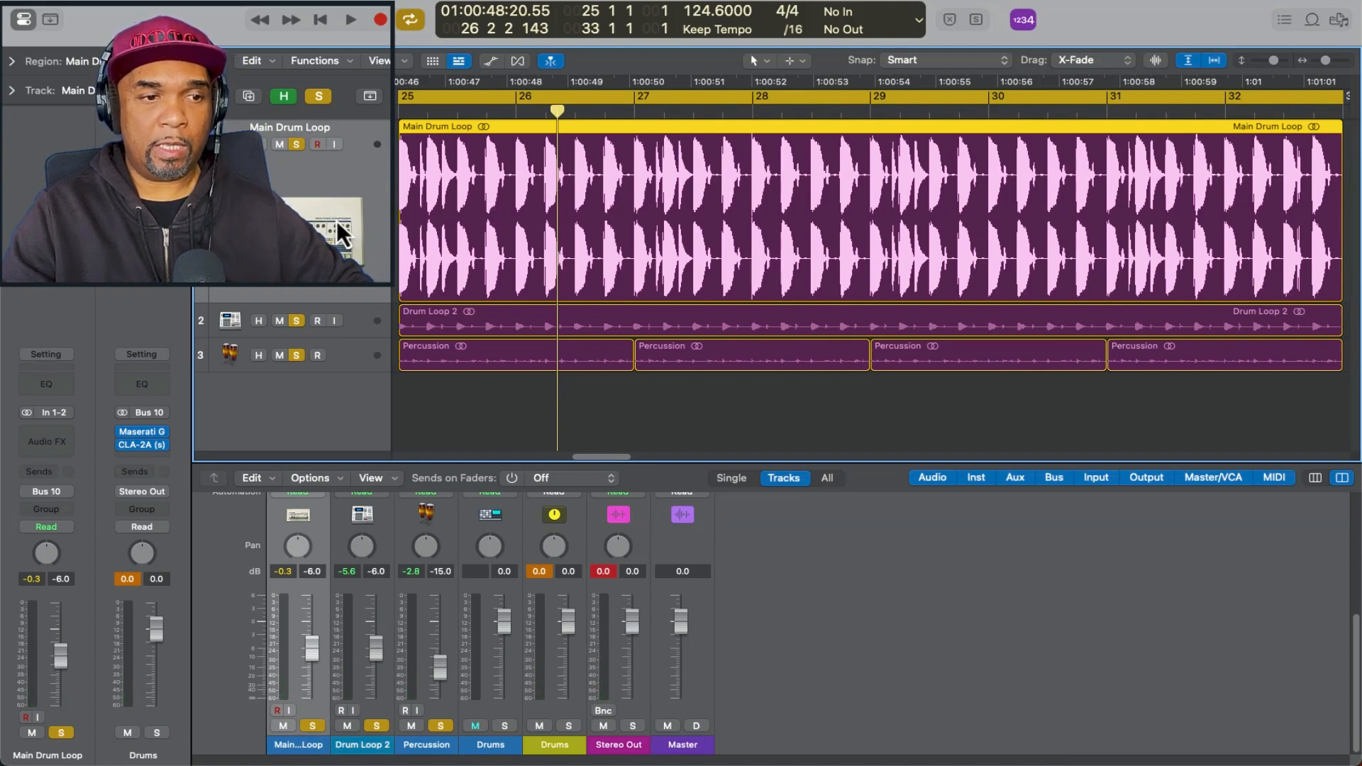
click(14, 65)
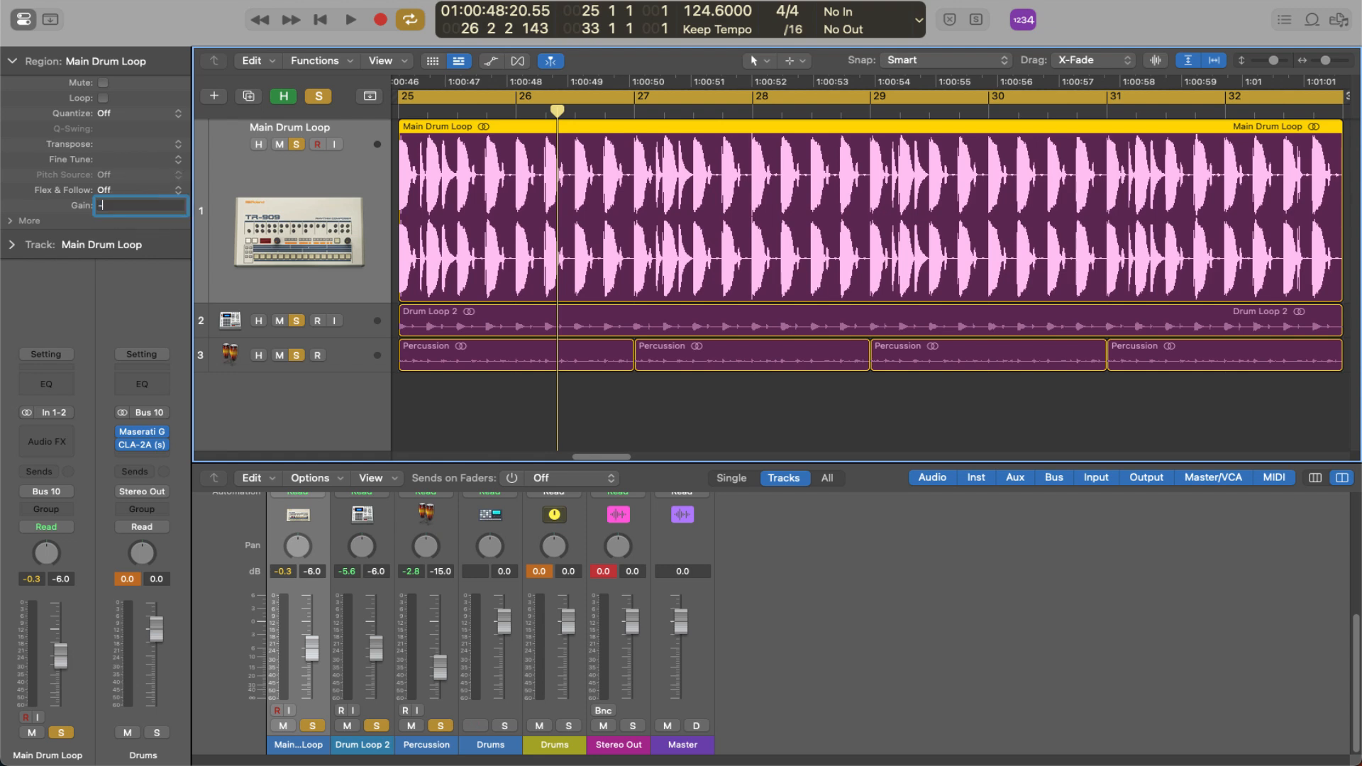
text(-6)
key(Return)
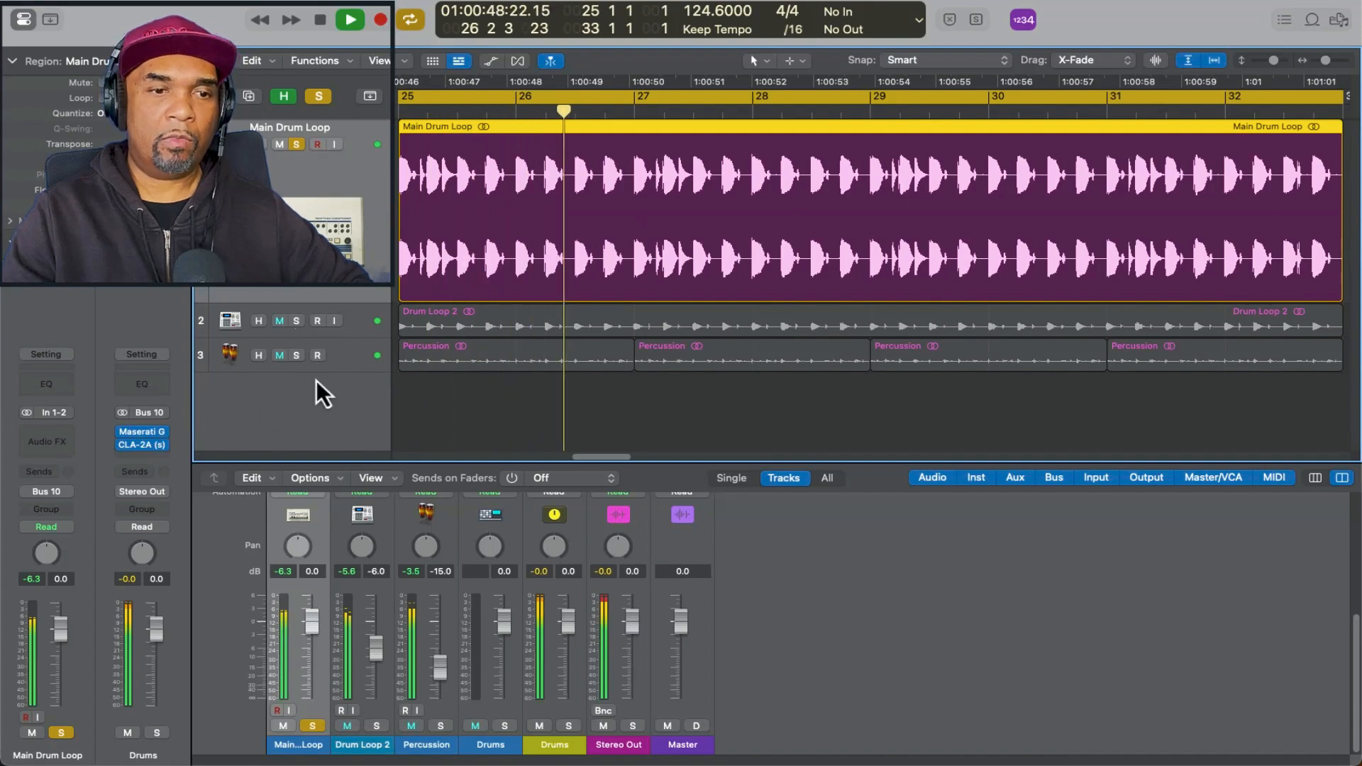
key(space)
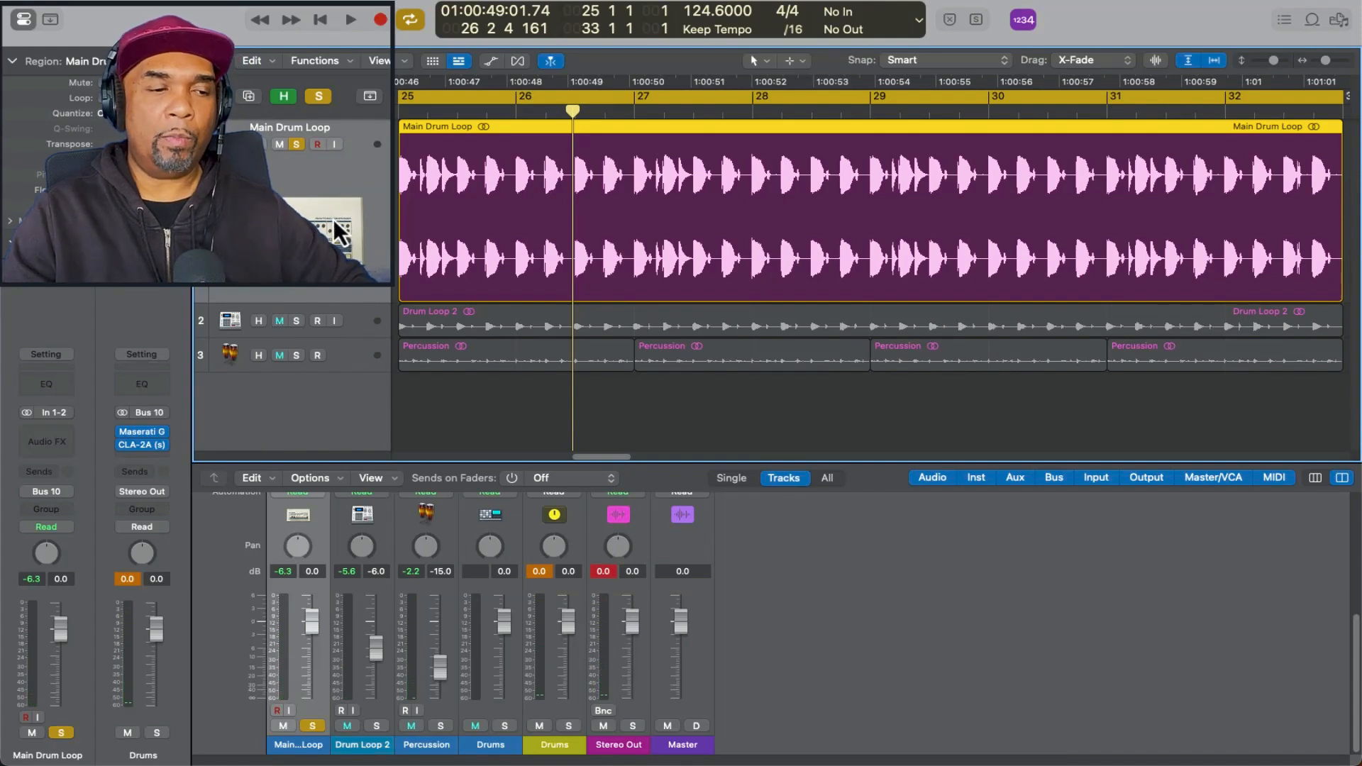
Step: Lower the Main Drum Loop fader to -5.3 dB and the Drums bus fader to -2.9 dB, and view the bus's Maserati GRP plug-in
drag(64, 640, 62, 650)
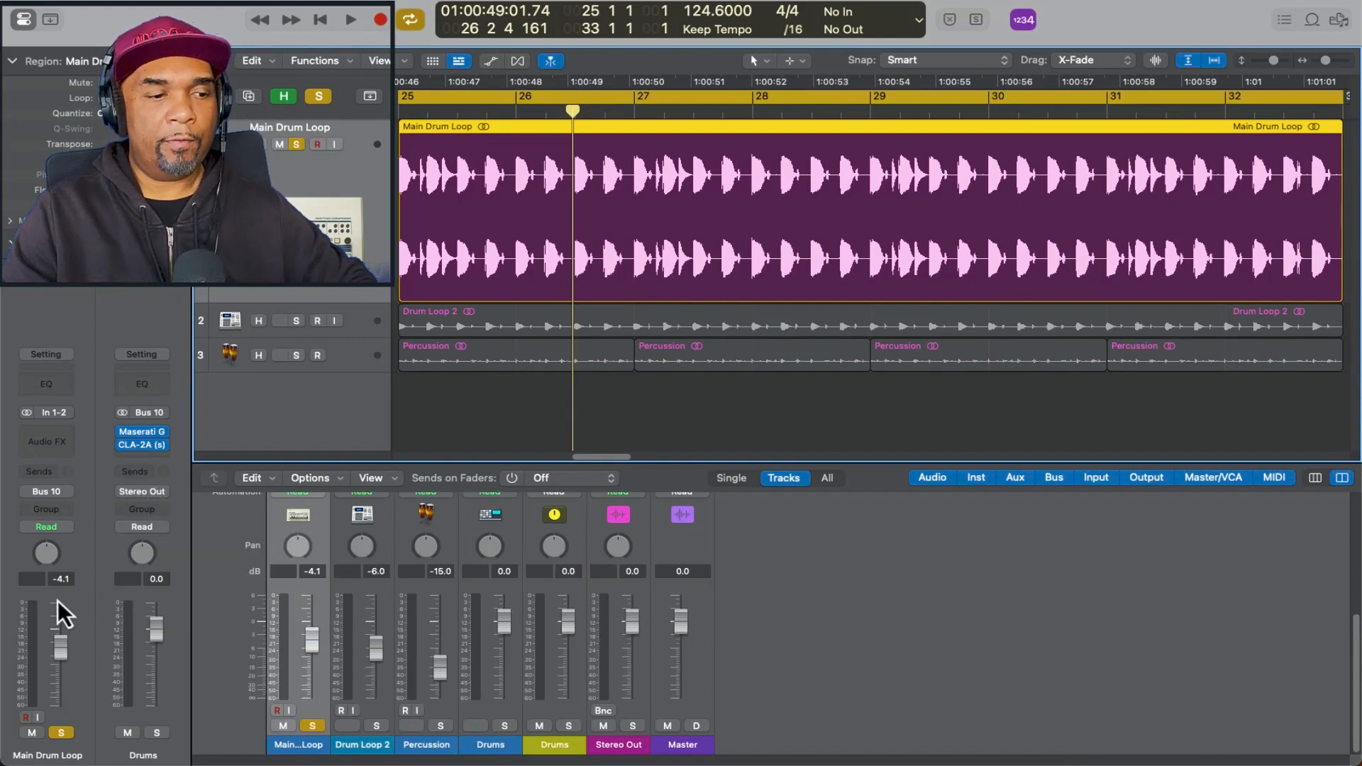
drag(71, 629, 62, 655)
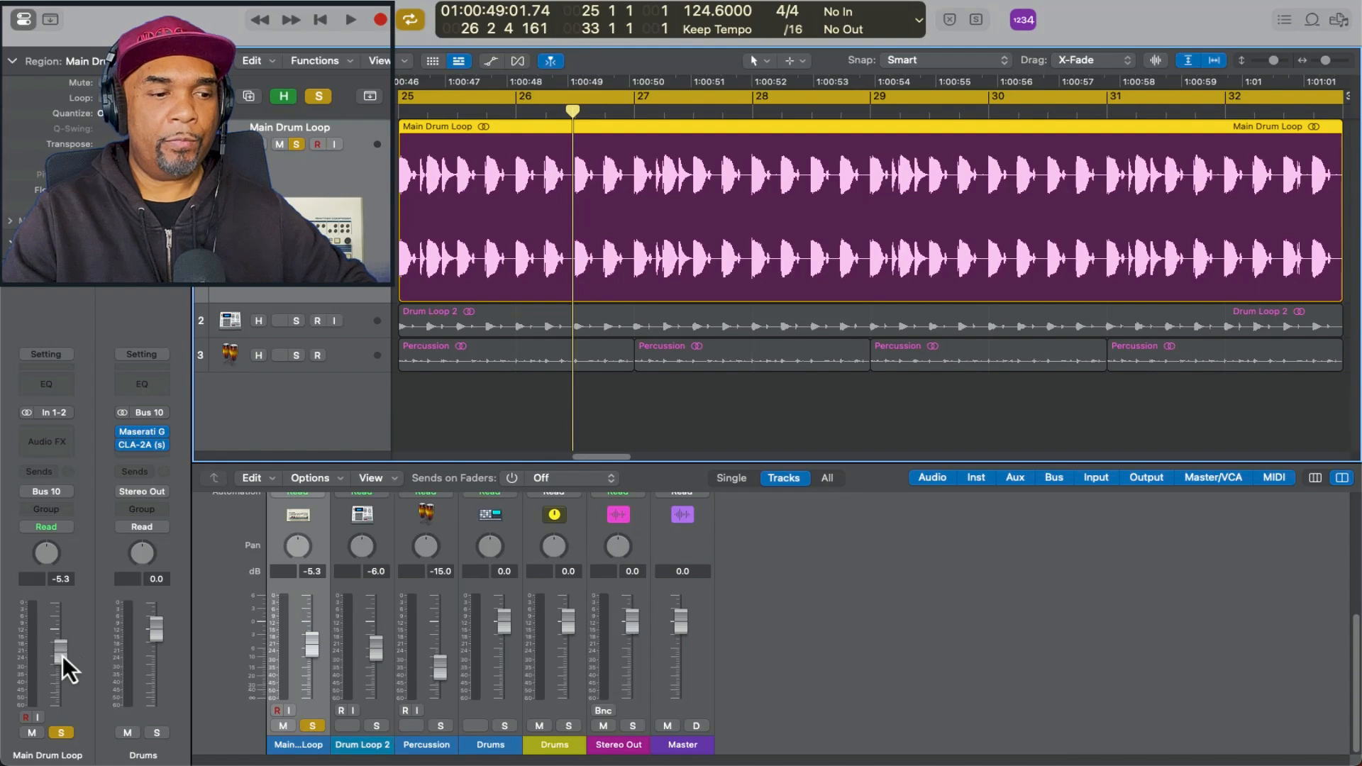
drag(142, 634, 152, 649)
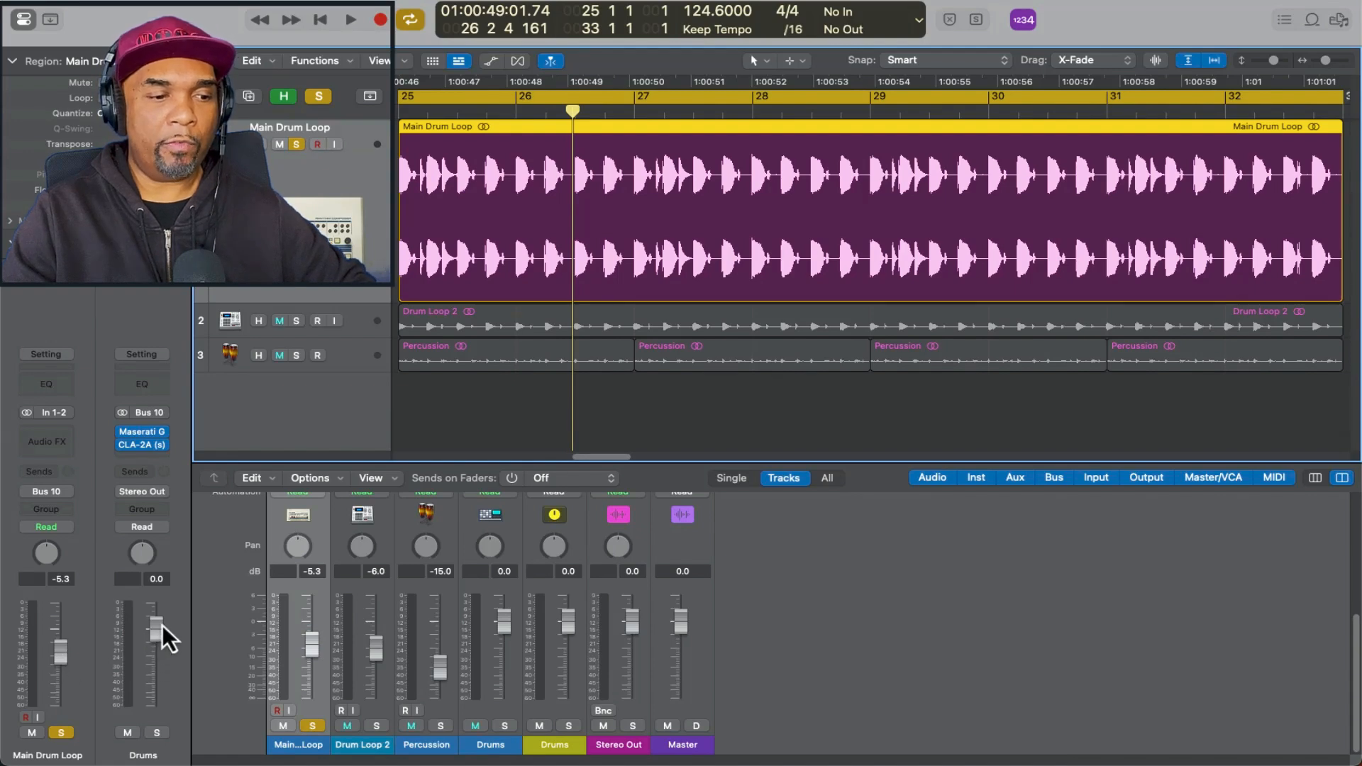
click(143, 431)
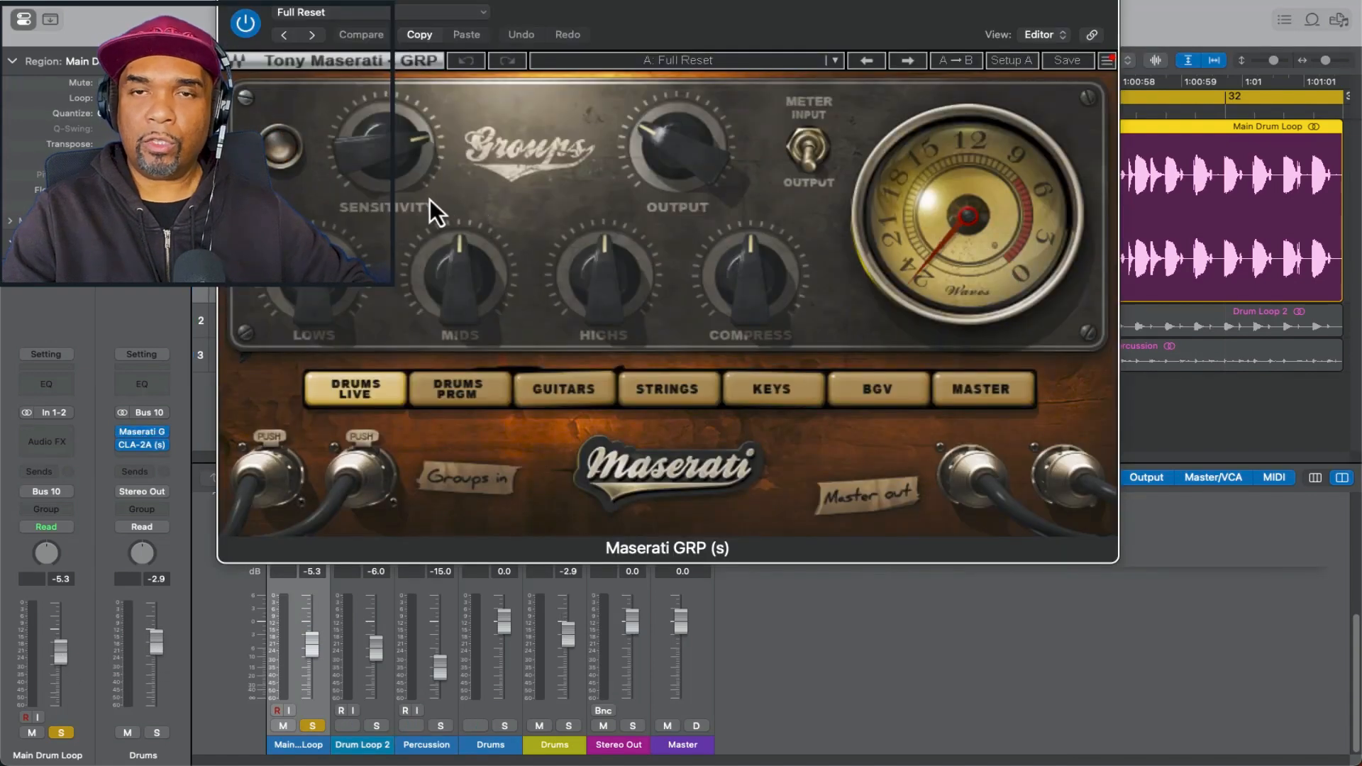
click(231, 6)
Step: Select the Drum Loop 2 track and reduce its region gain
key(Down)
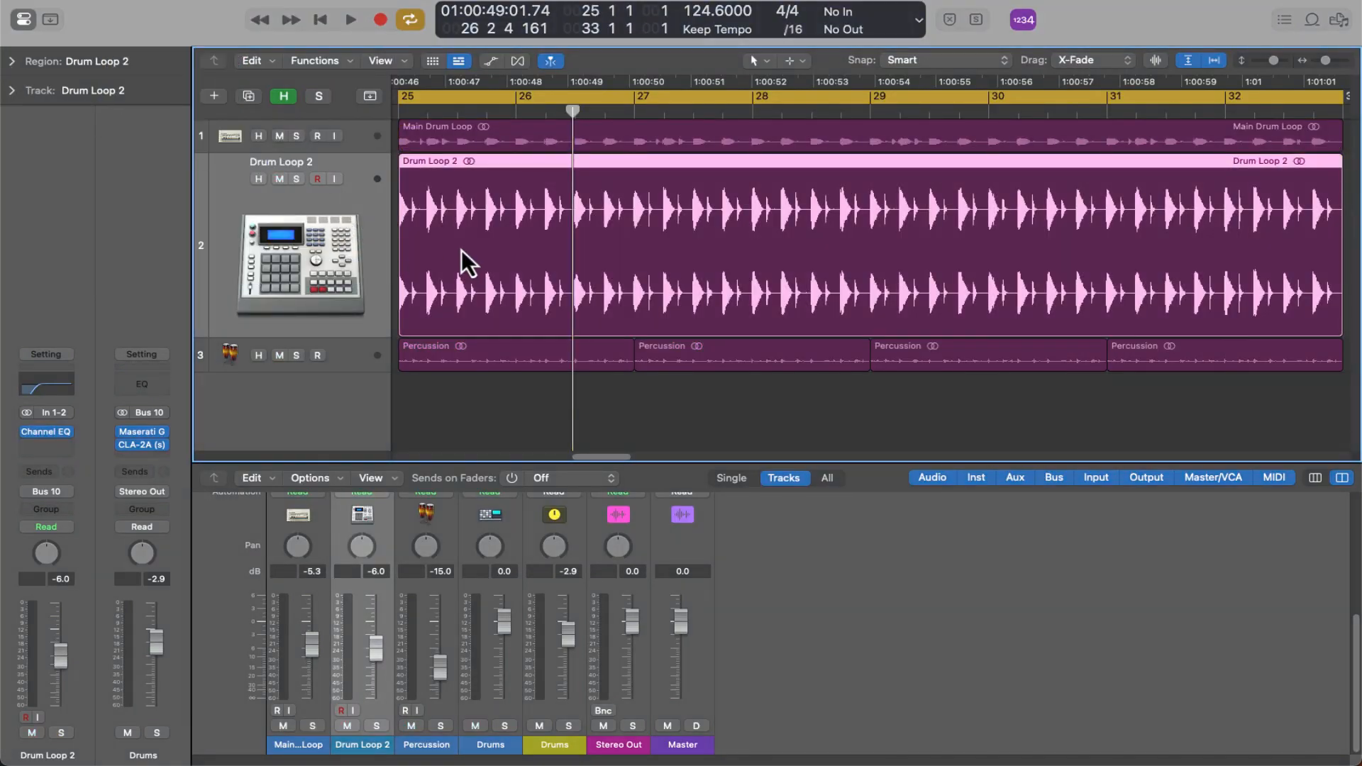
click(12, 63)
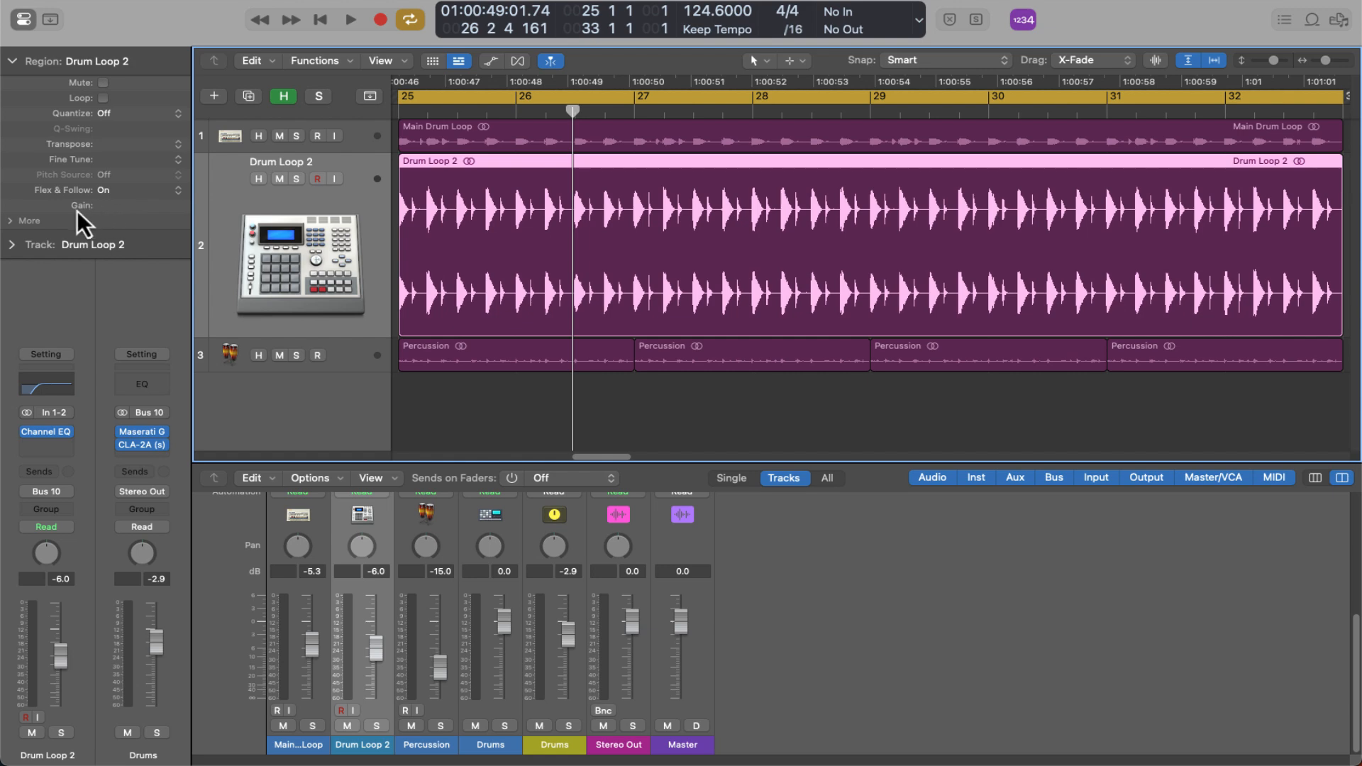
double_click(153, 206)
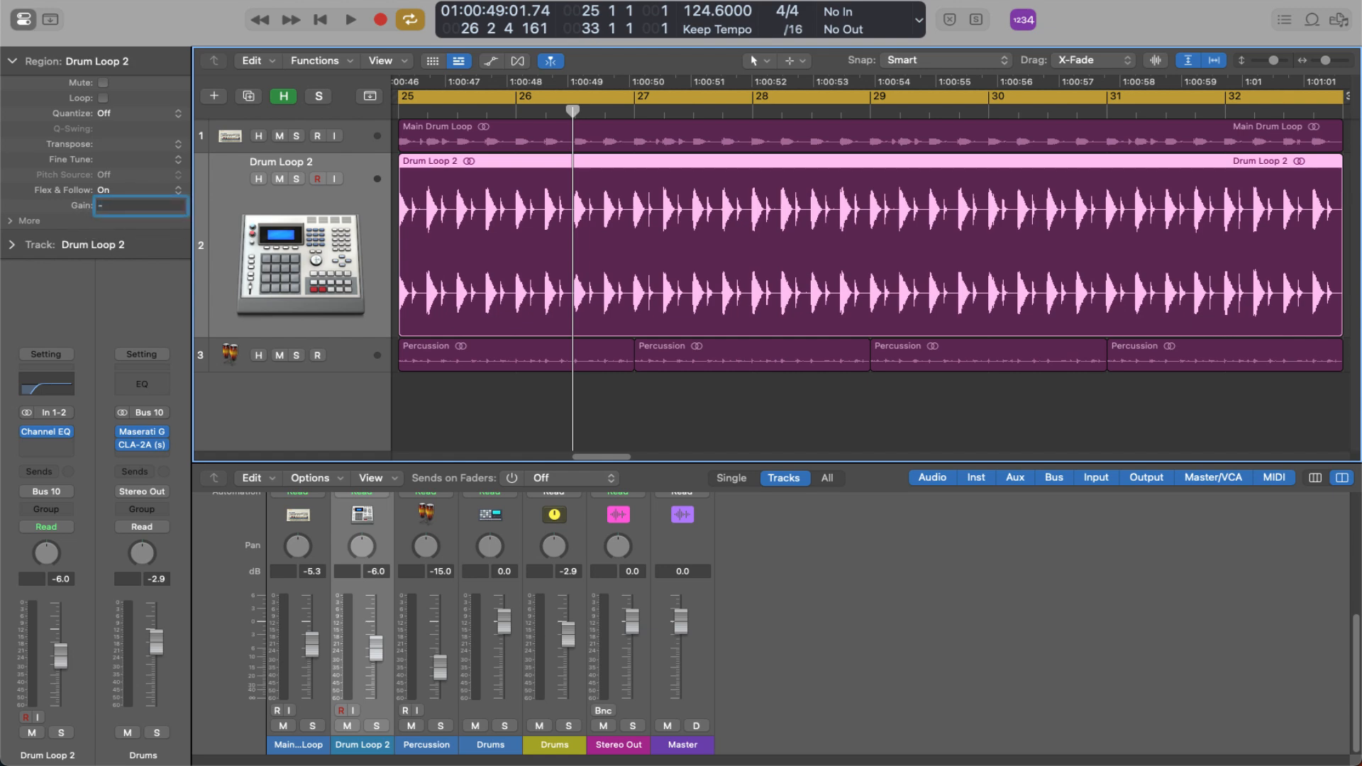
key(Return)
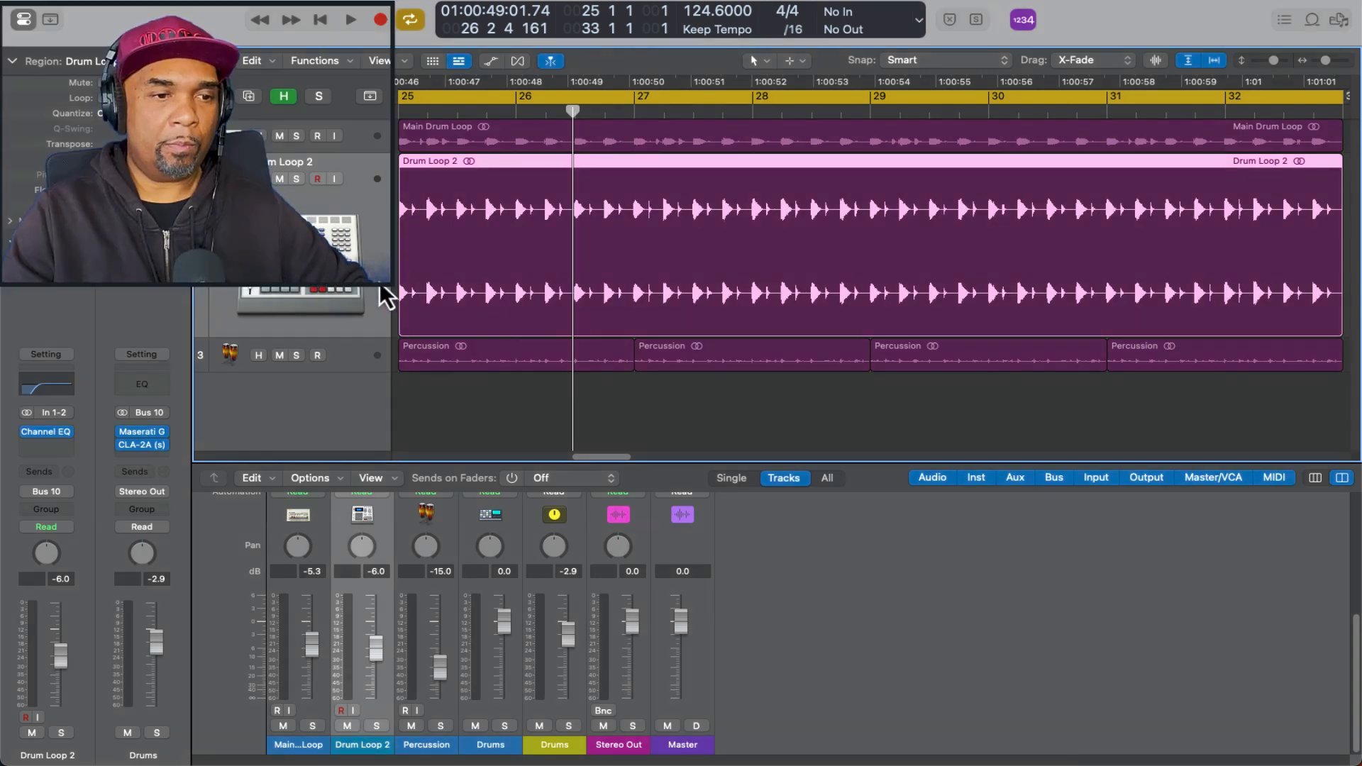
Step: Select all four Percussion regions and set their region gain to -12 dB
click(479, 352)
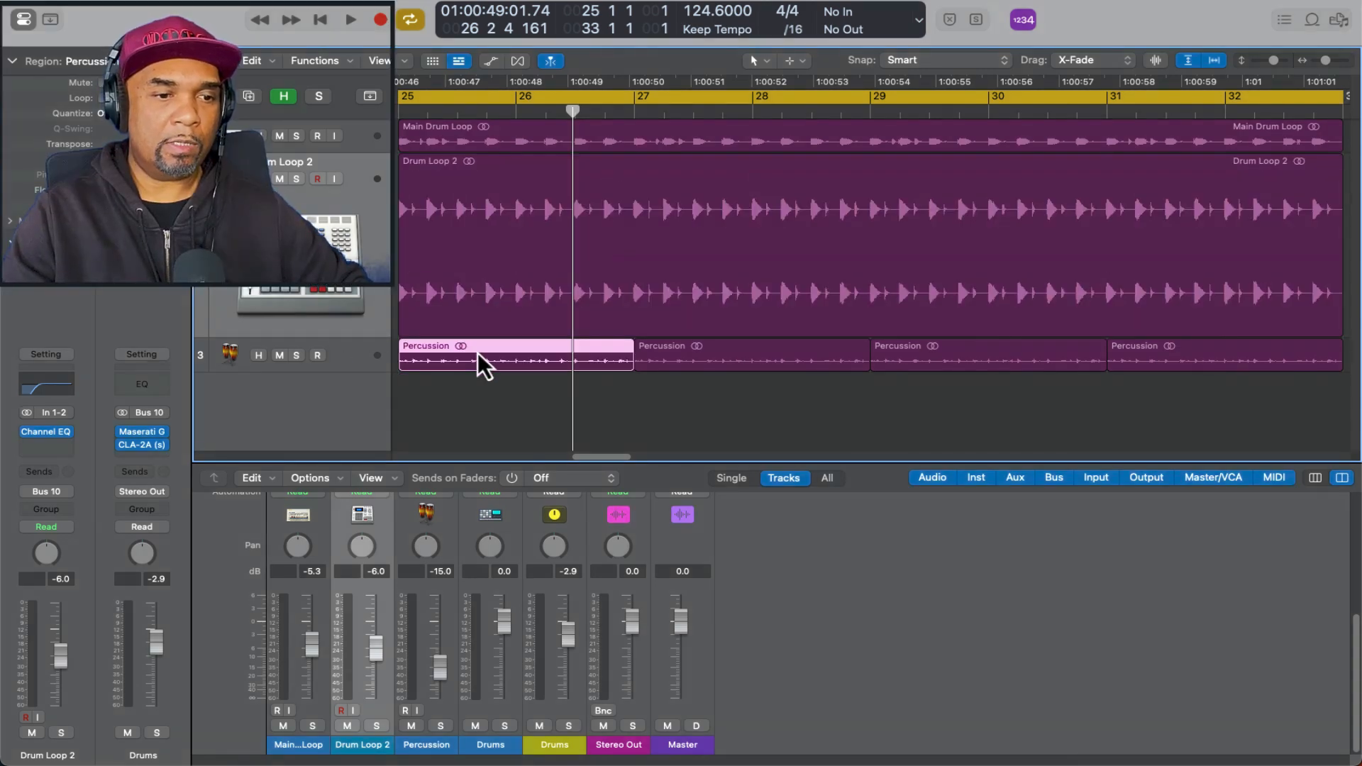
click(373, 360)
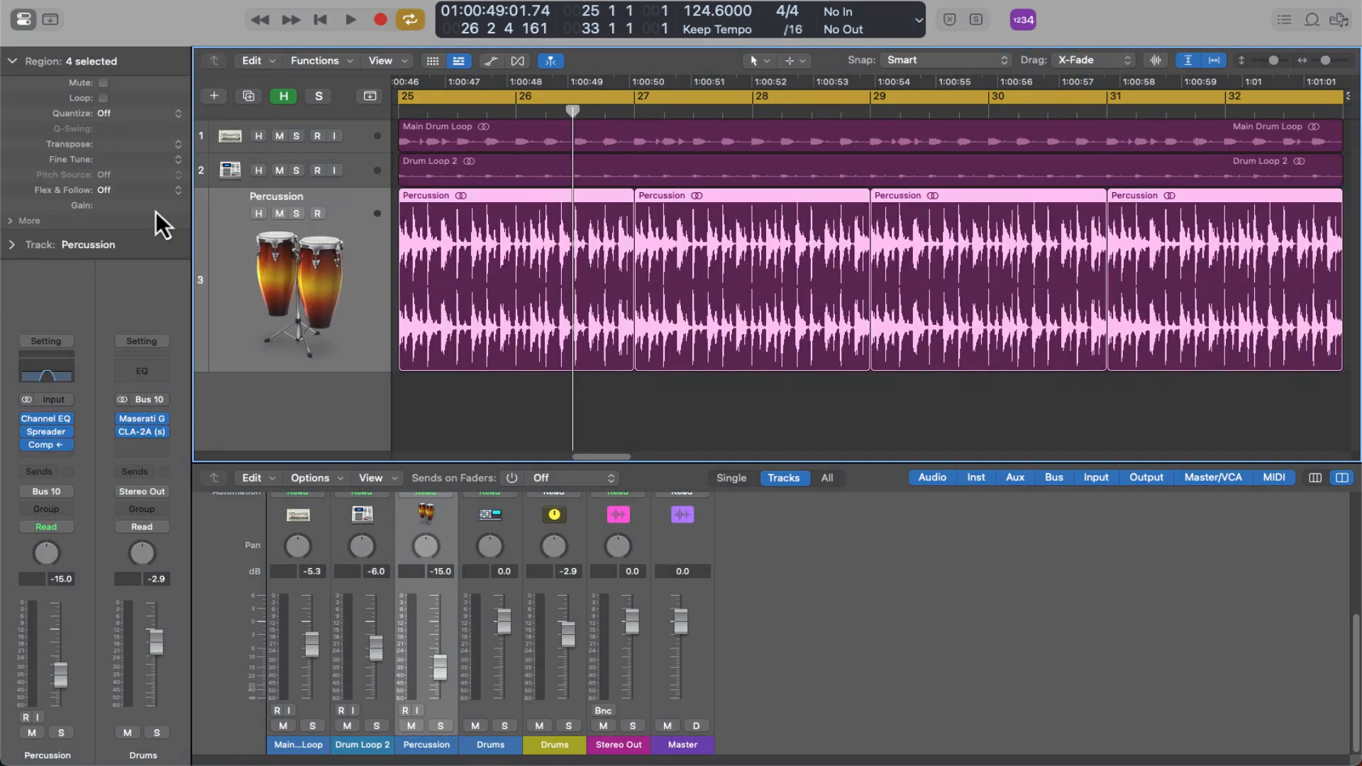
double_click(155, 207)
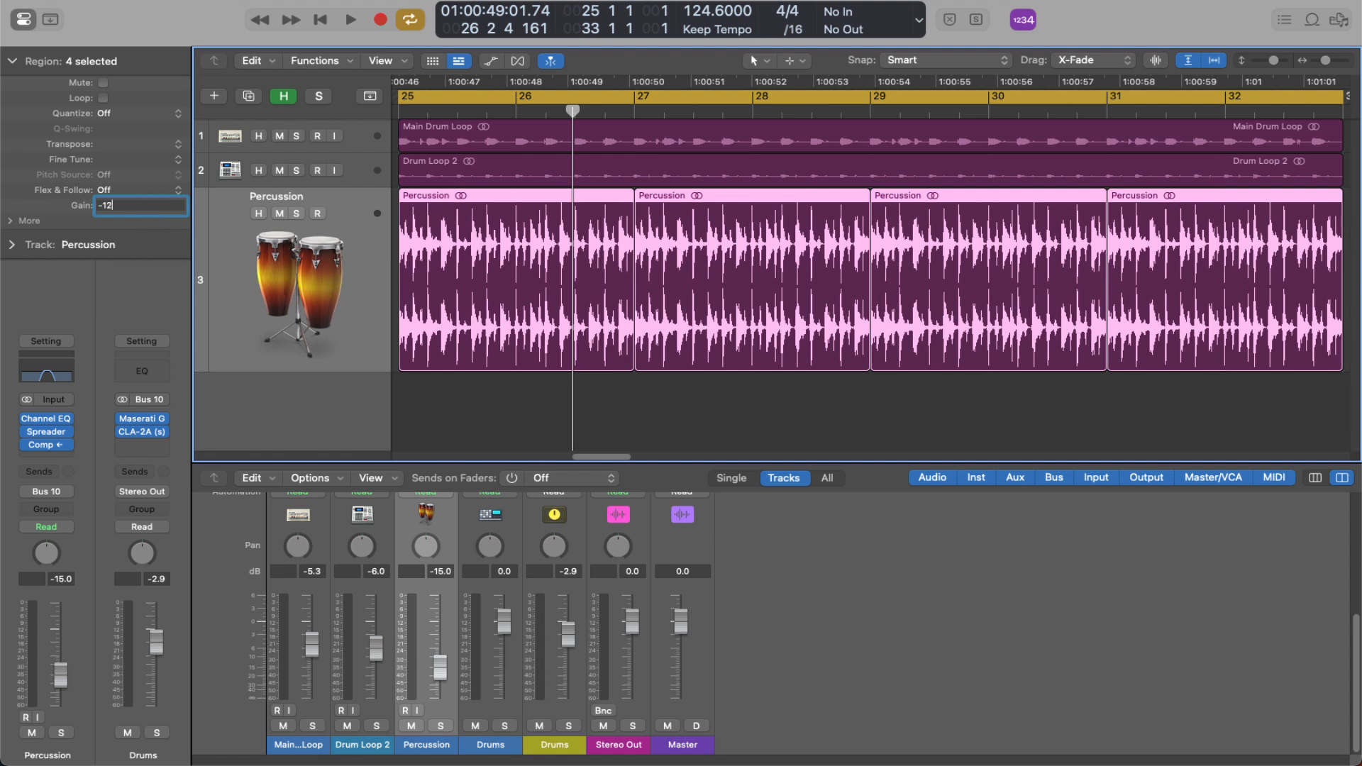
text(-12)
key(Return)
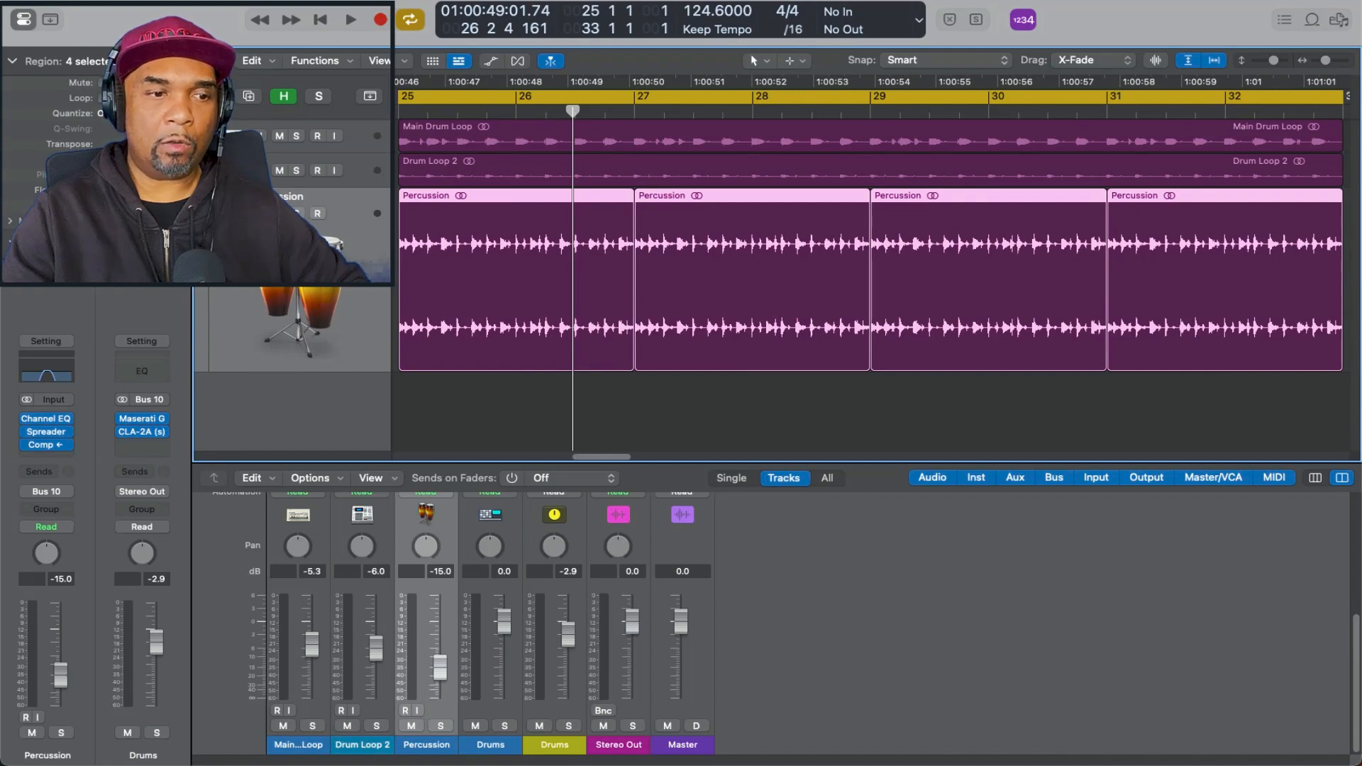
Step: Play the Percussion track soloed to check its level, and remove its Compressor plug-in
key(s)
key(space)
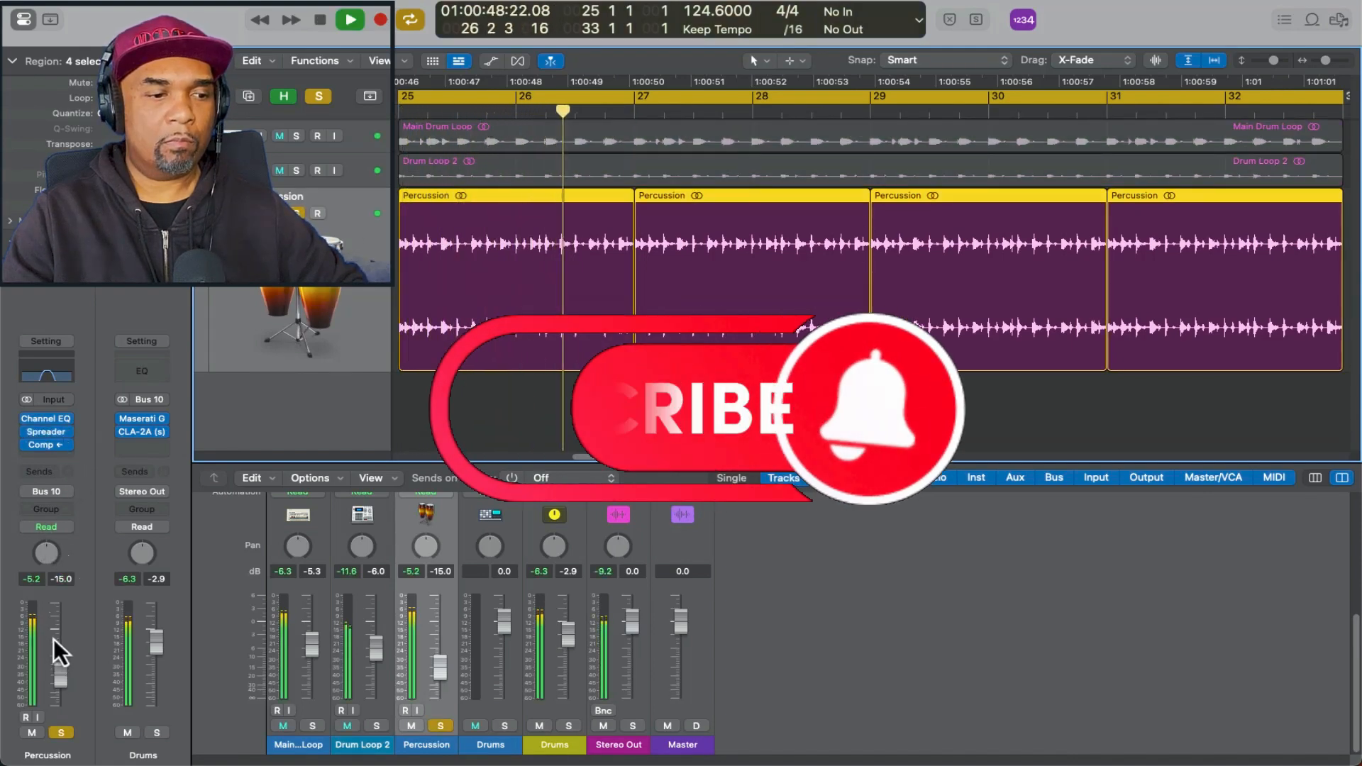
mouse_move(31, 449)
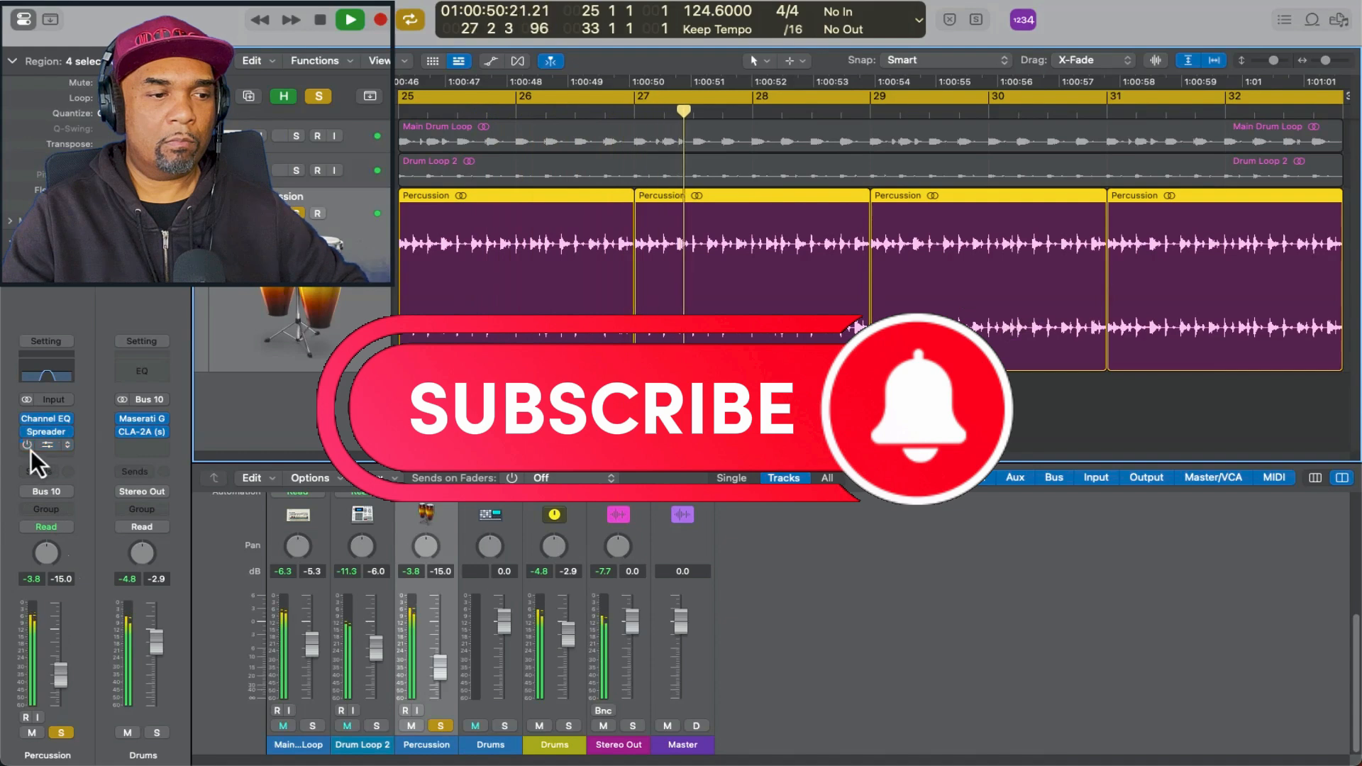
key(space)
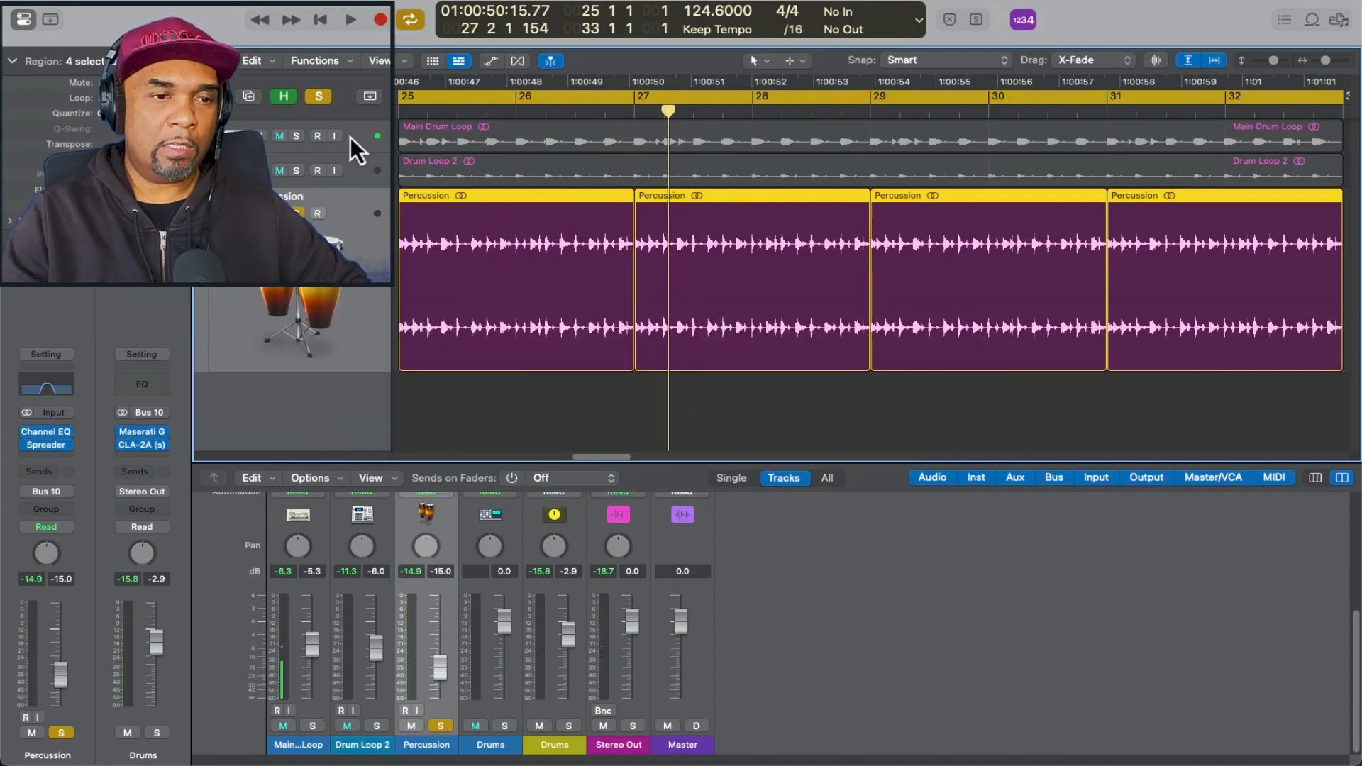
Step: Clear the active solo and solo only the Main Drum Loop track
click(354, 136)
click(318, 95)
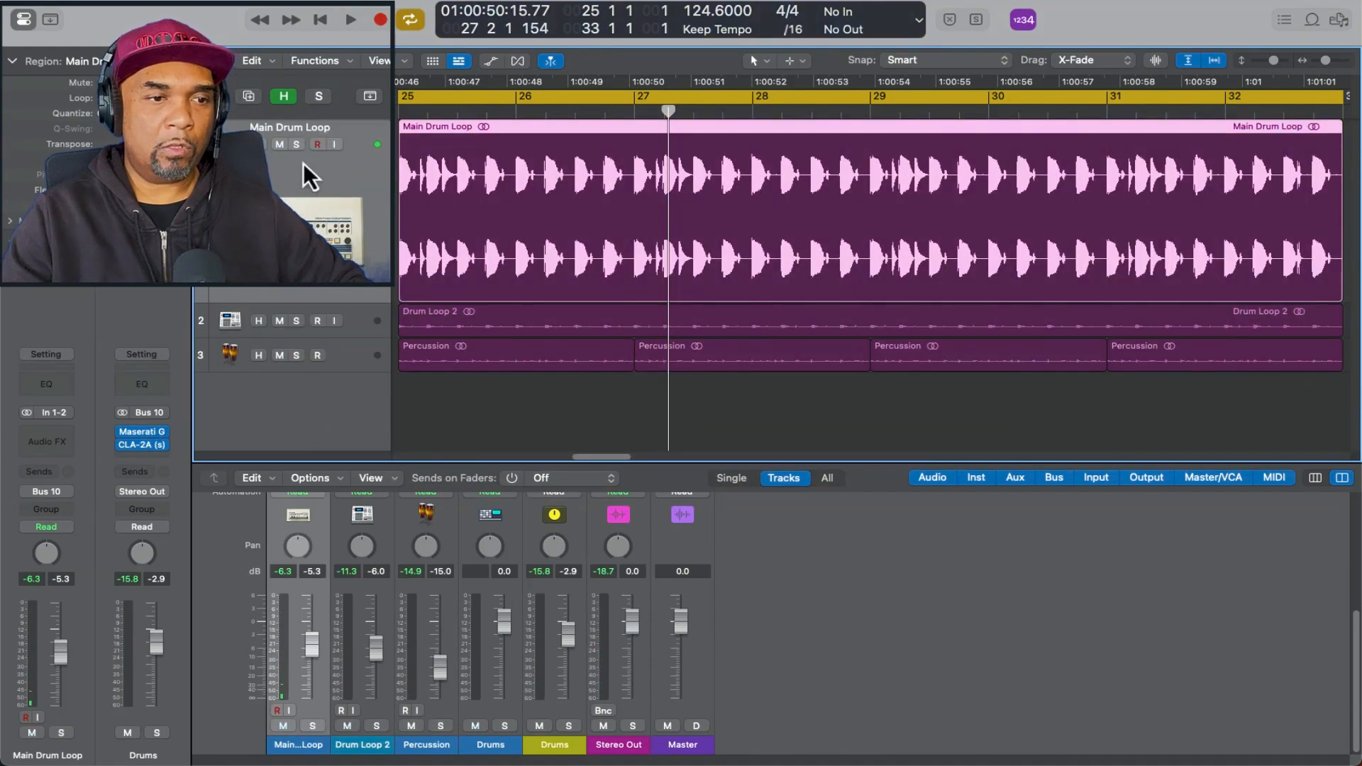
click(297, 144)
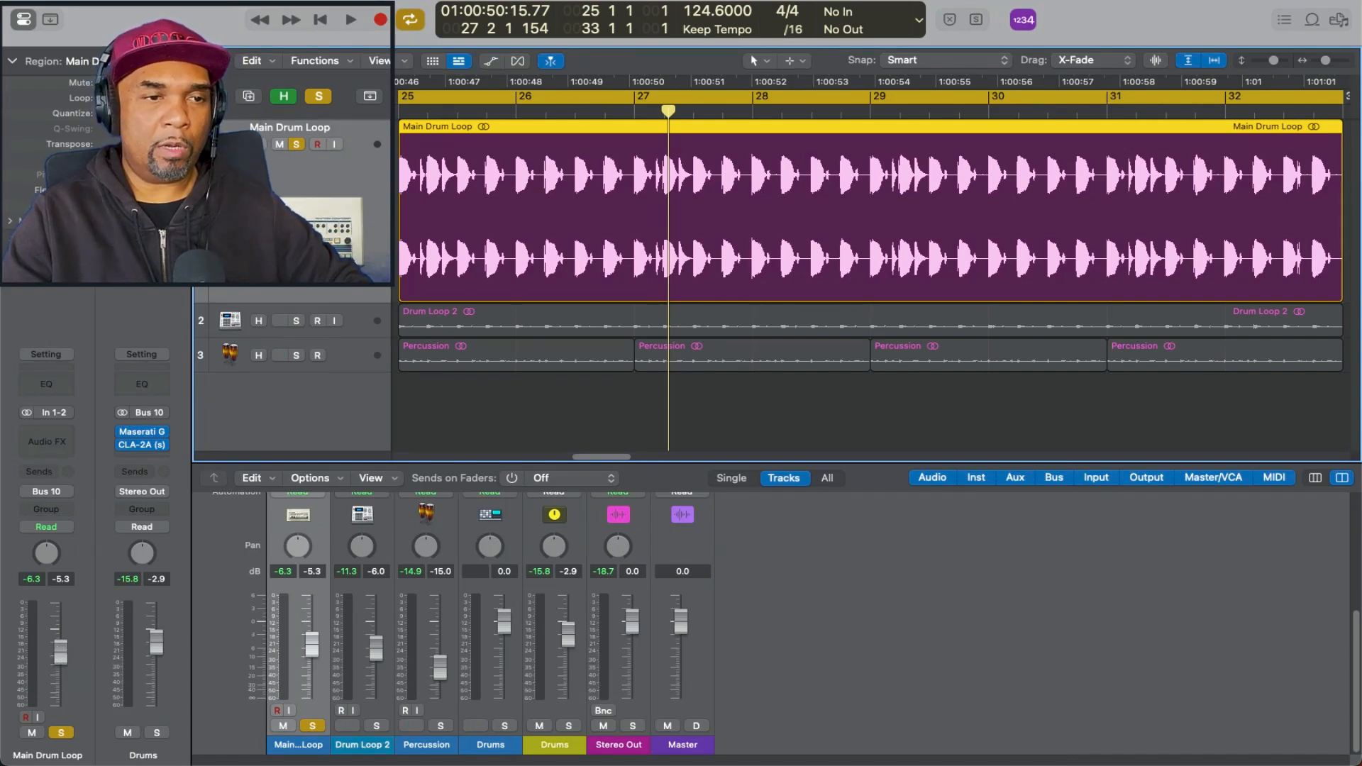
Step: Turn off Pre-Fader Metering and play the soloed Main Drum Loop to read its post-fader peak level
click(335, 2)
click(435, 234)
key(space)
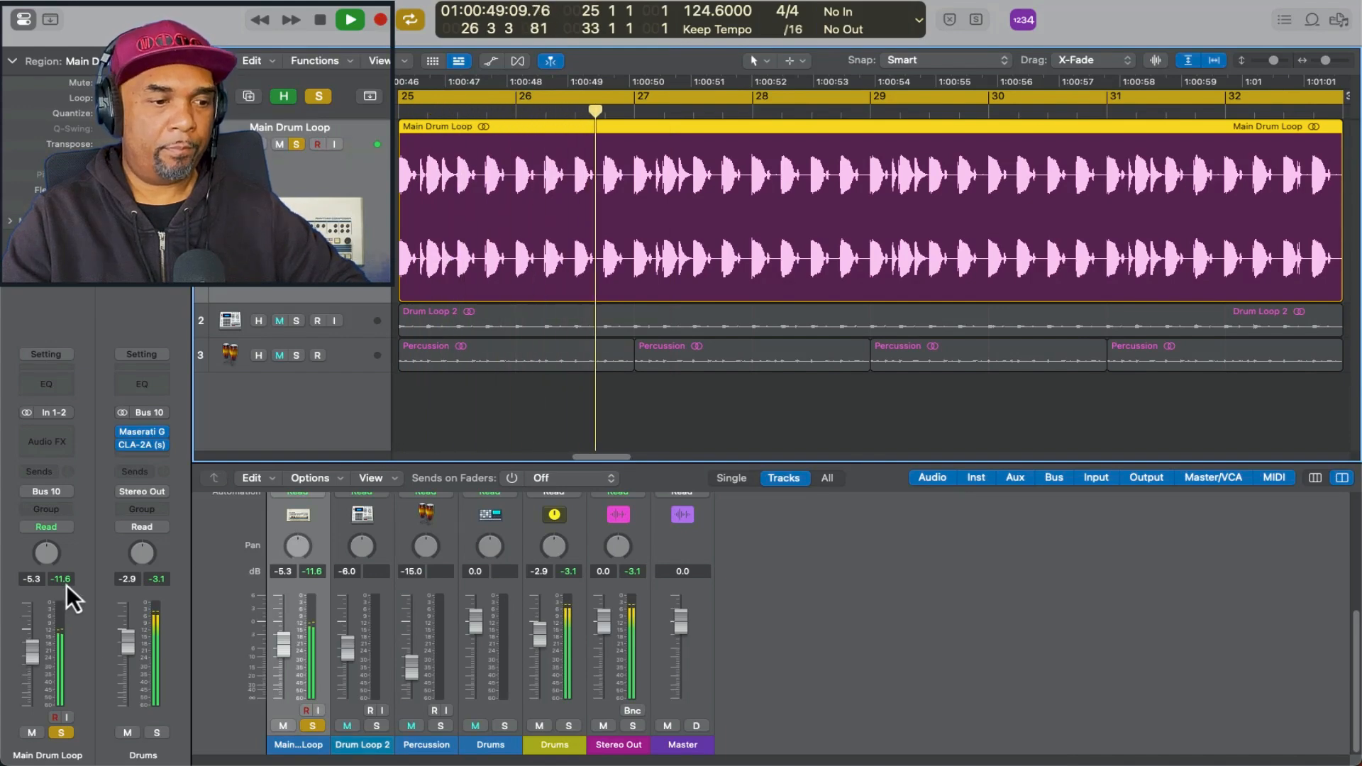
key(space)
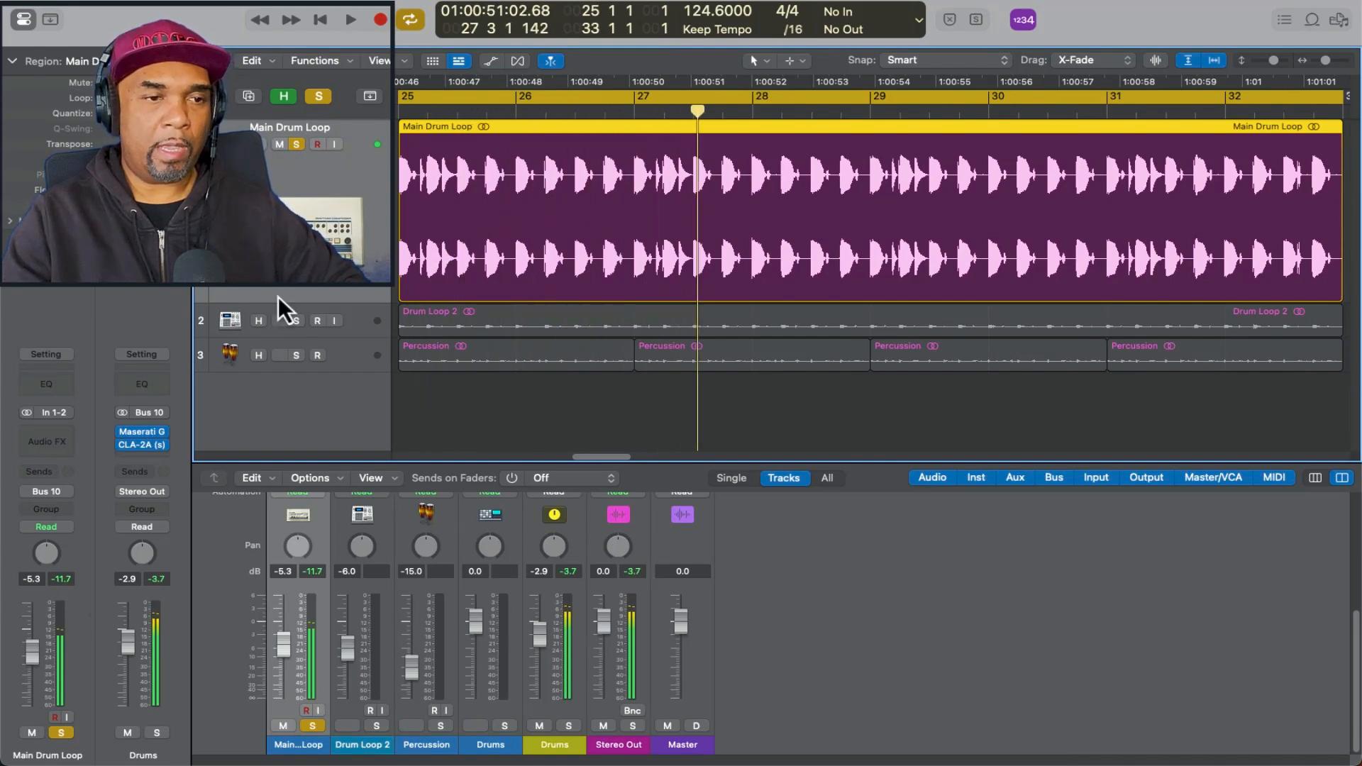
Step: Turn Pre-Fader Metering back on and replay the soloed Main Drum Loop to compare its peak level
click(335, 2)
click(420, 228)
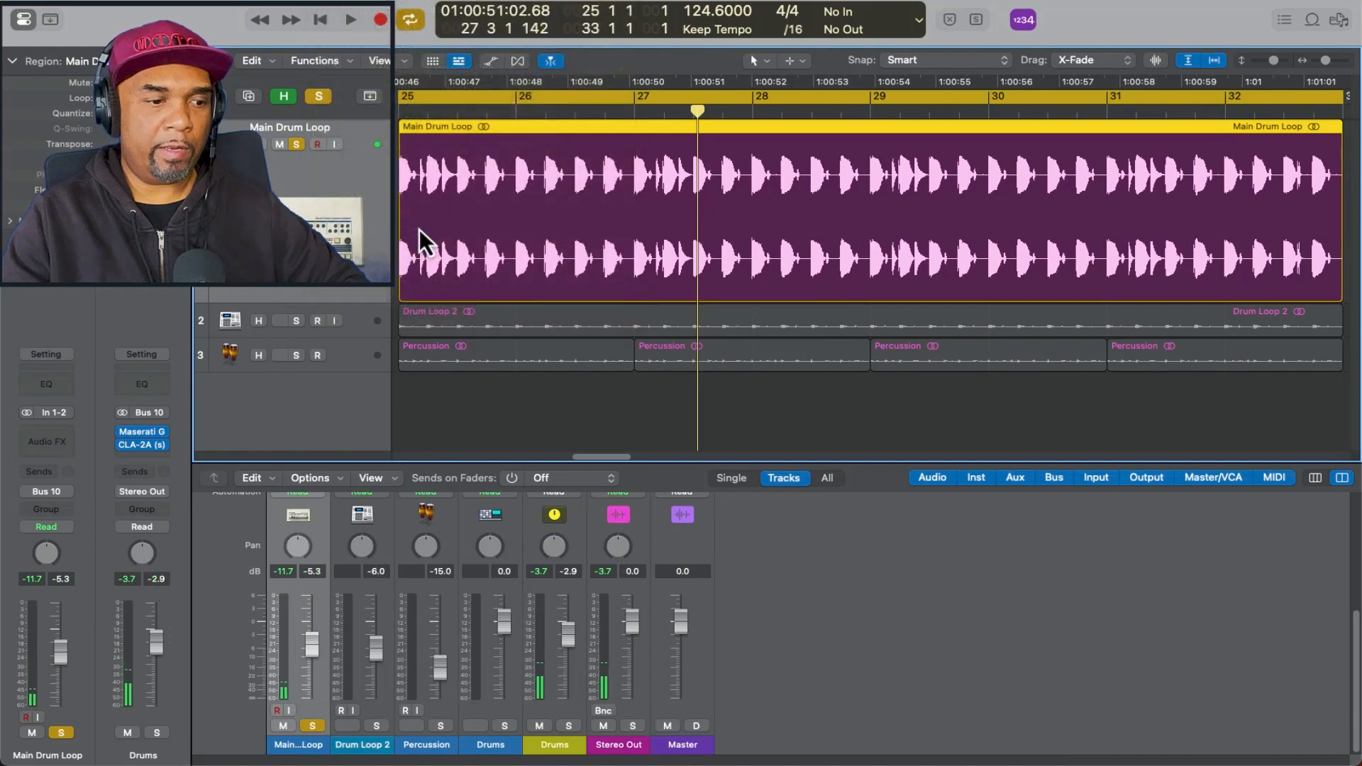
key(space)
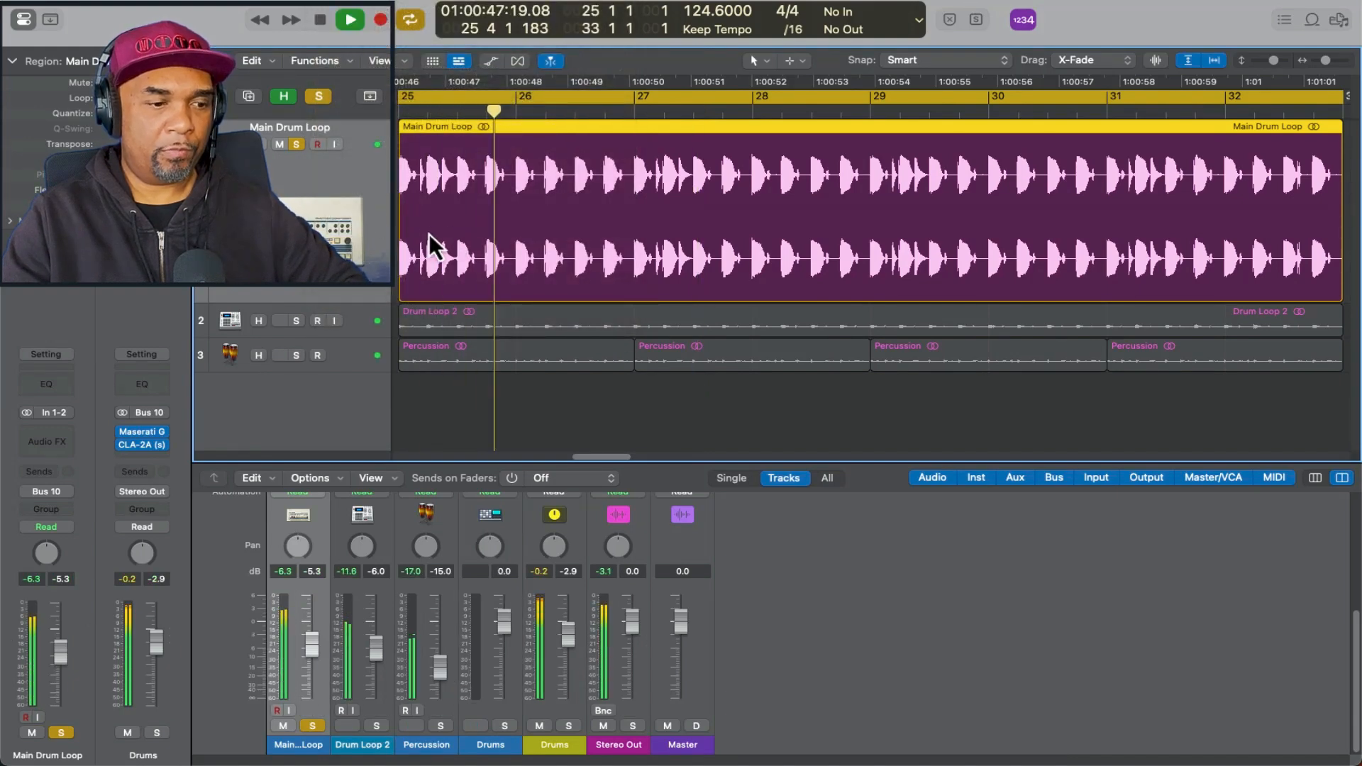
key(space)
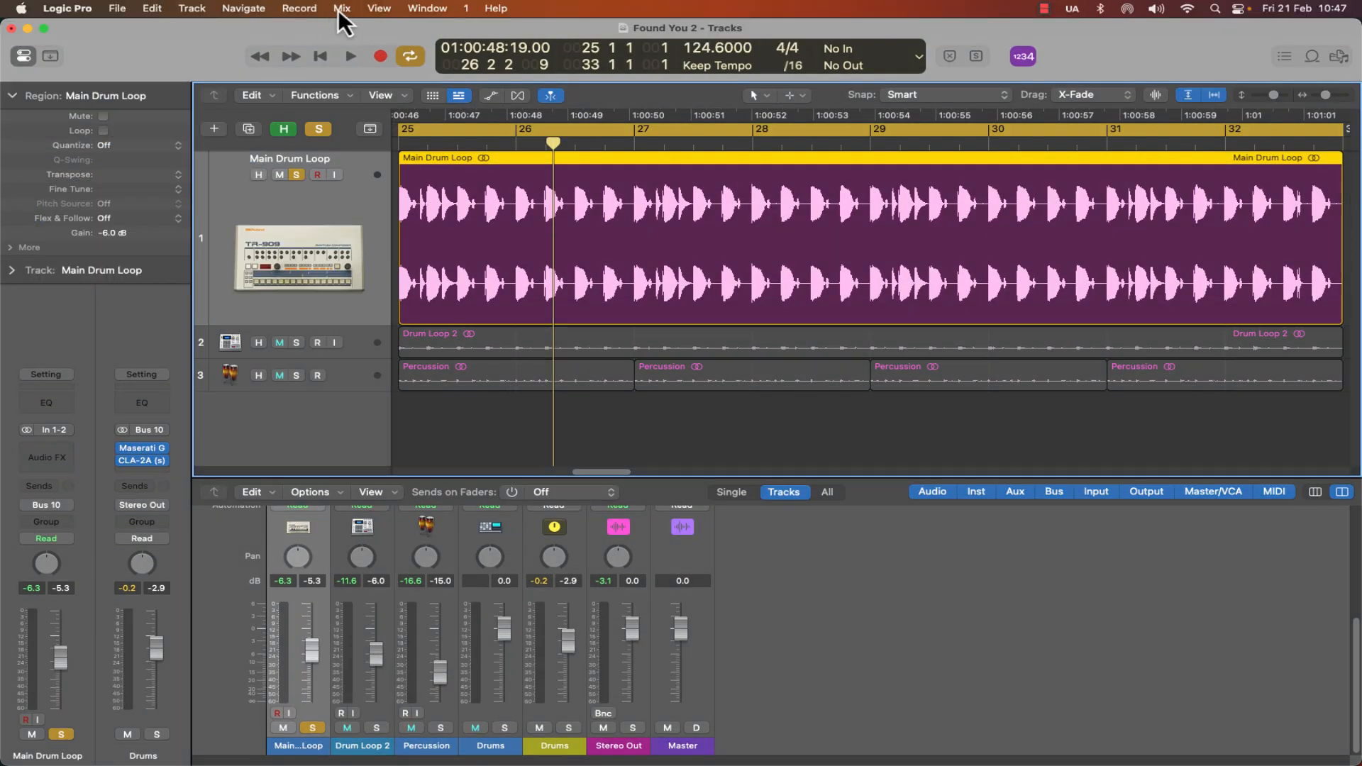
Step: Search the key command assignments for "pre fader" and choose Learn by Key Label for Toggle Pre-Fader Metering
click(339, 9)
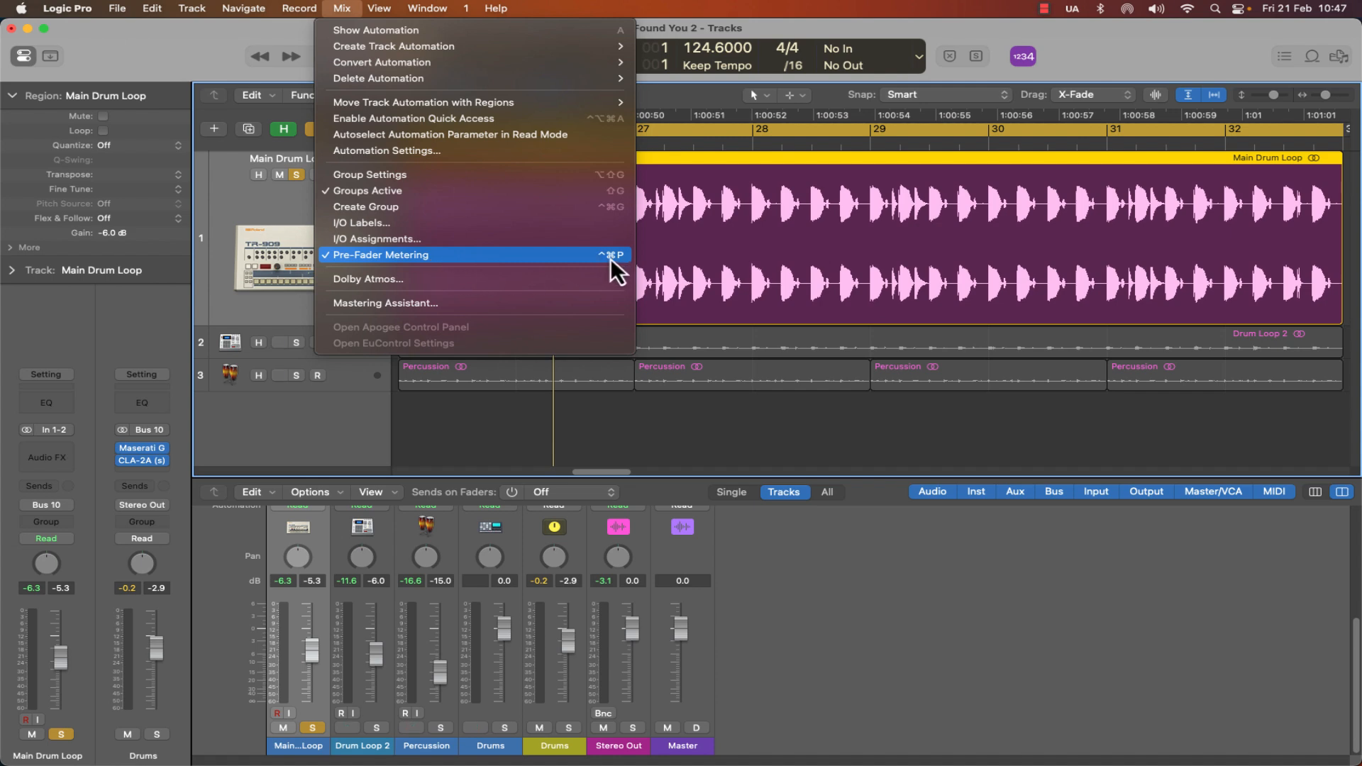
click(609, 424)
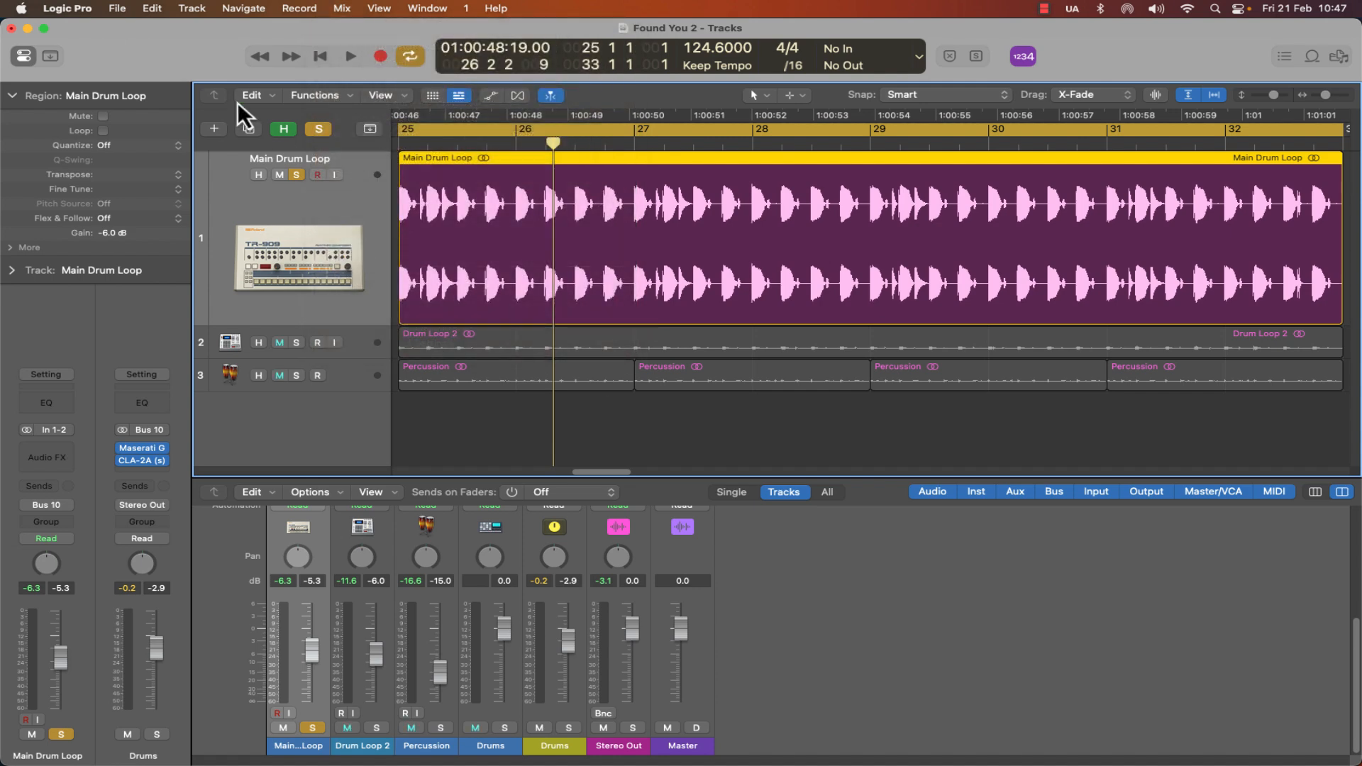
click(83, 9)
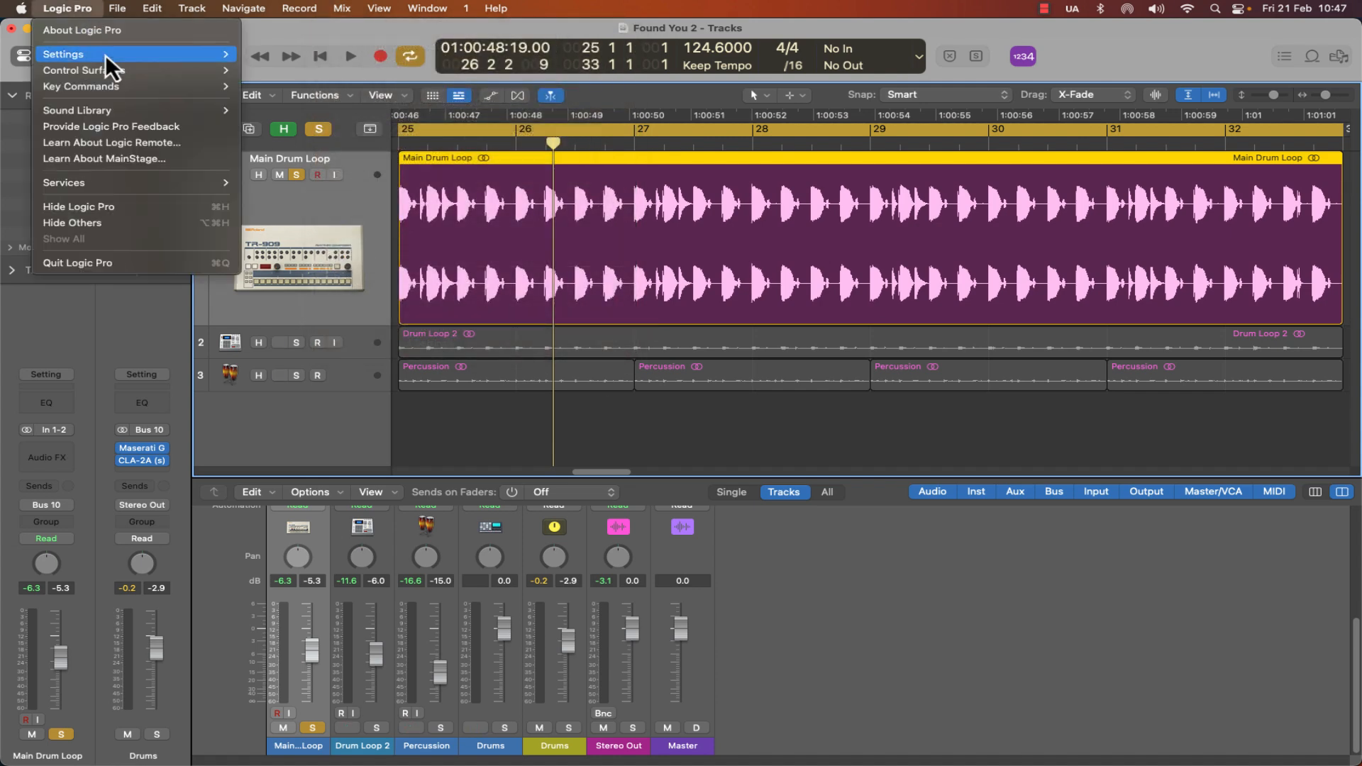
mouse_move(184, 92)
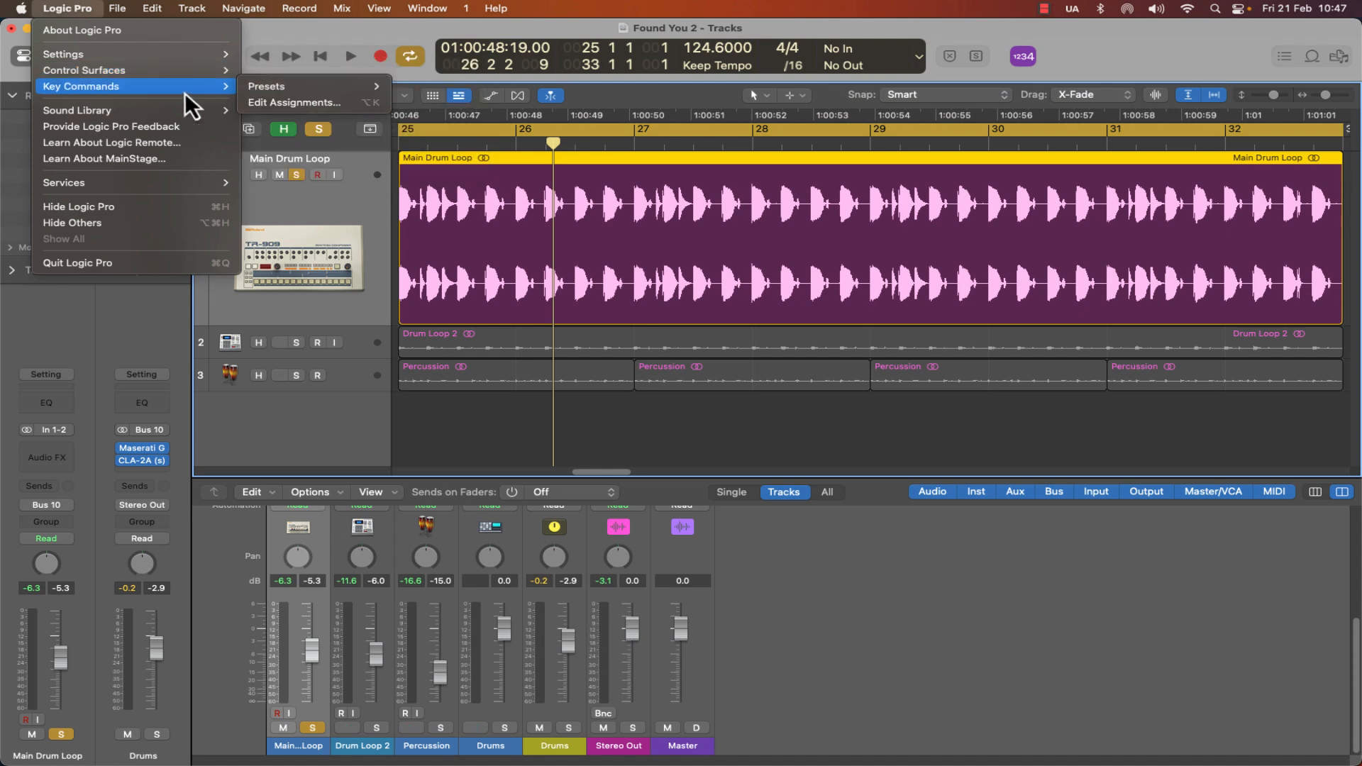
click(305, 104)
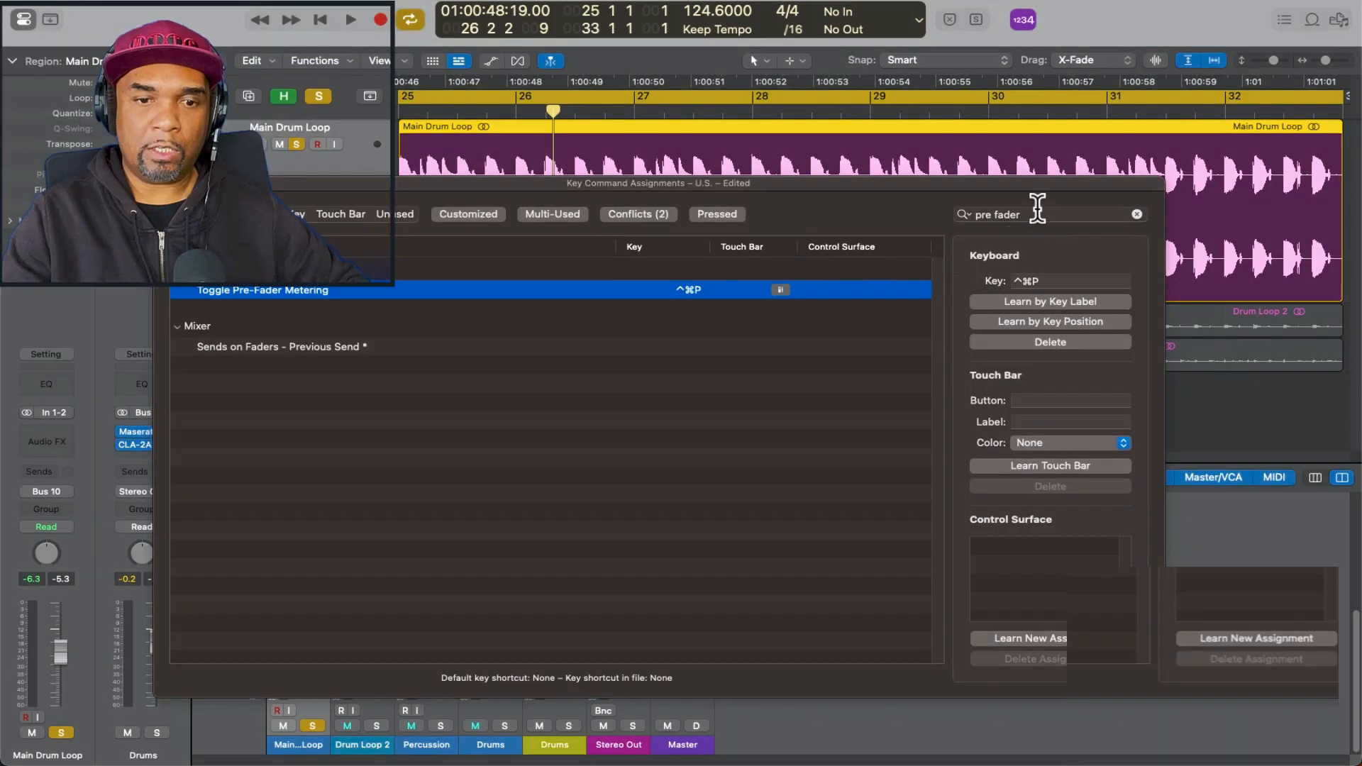
click(1056, 306)
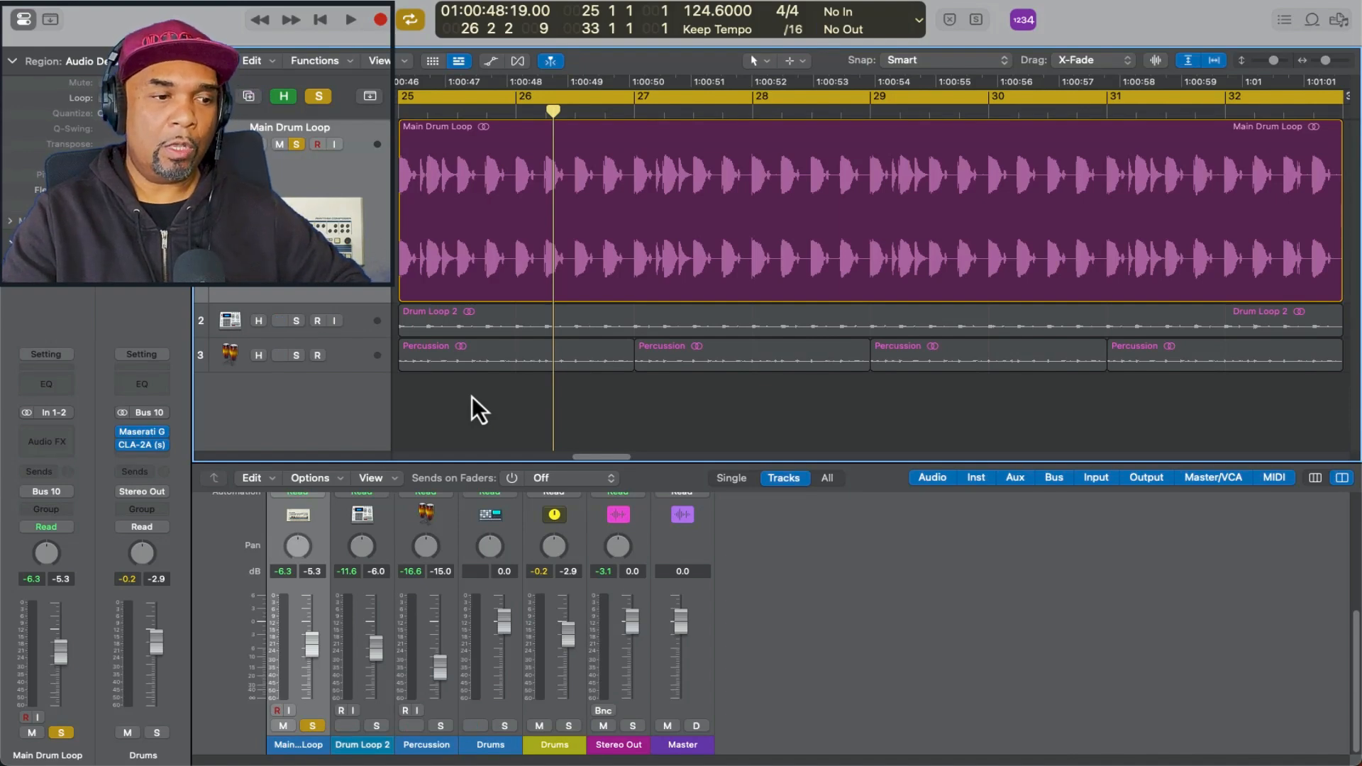
Step: Toggle Pre-Fader Metering on and off several times with its key command, leaving it off
key(super+f)
key(super+f)
key(super+f)
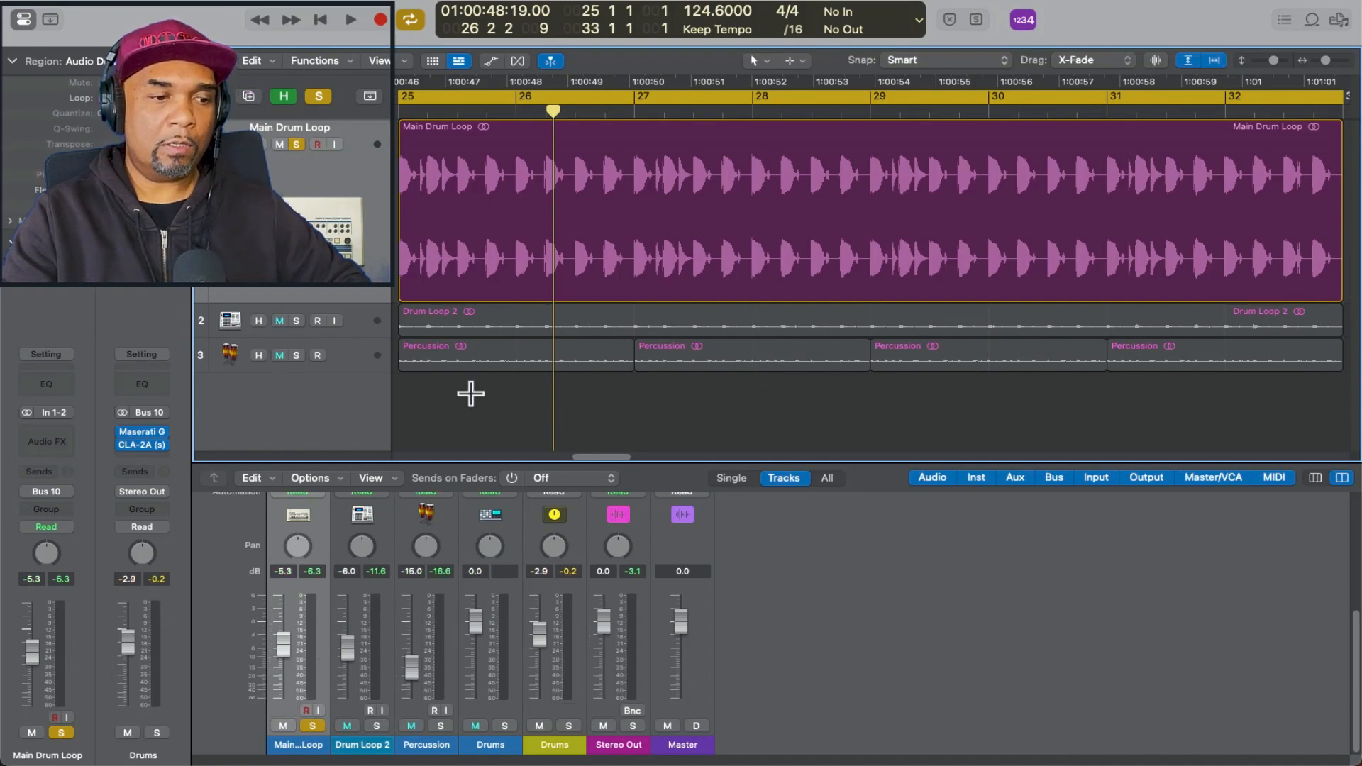
key(super+f)
key(super+f)
key(super+f)
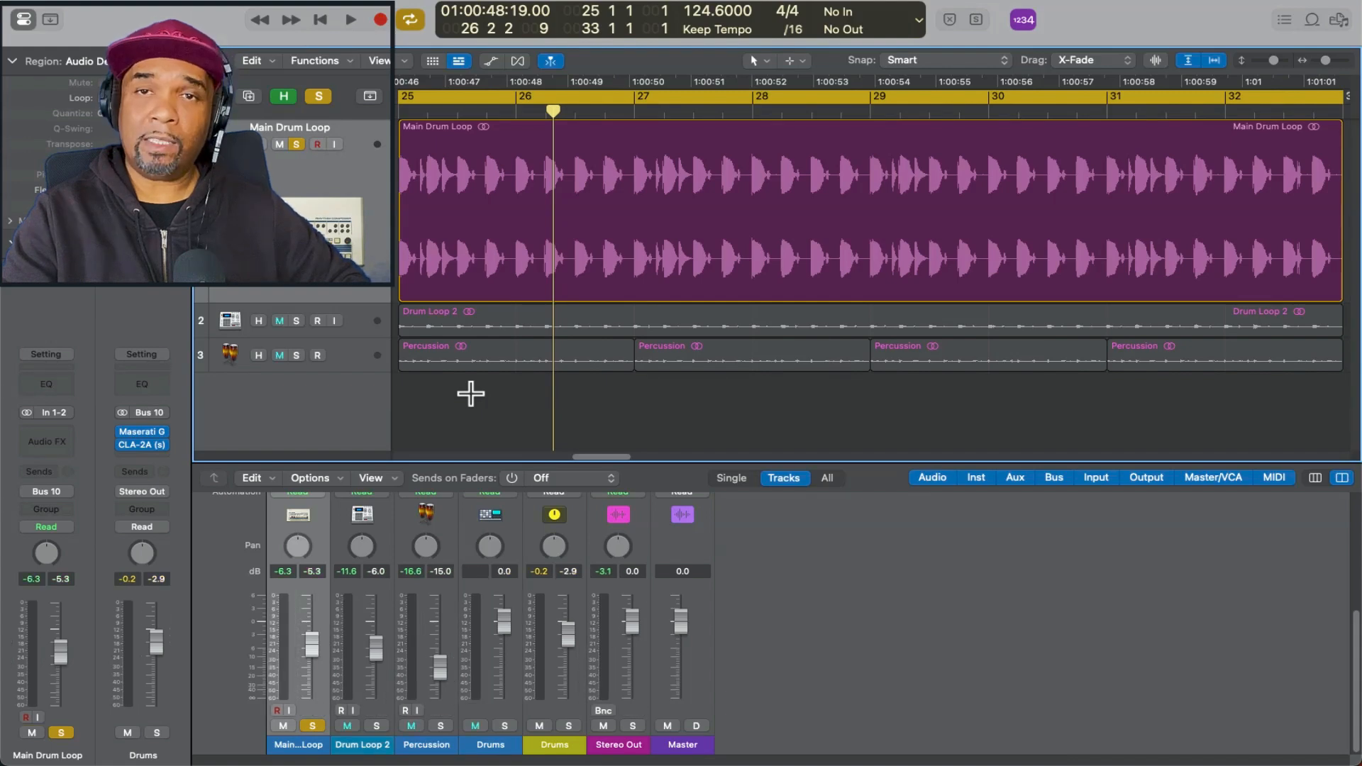
key(super+f)
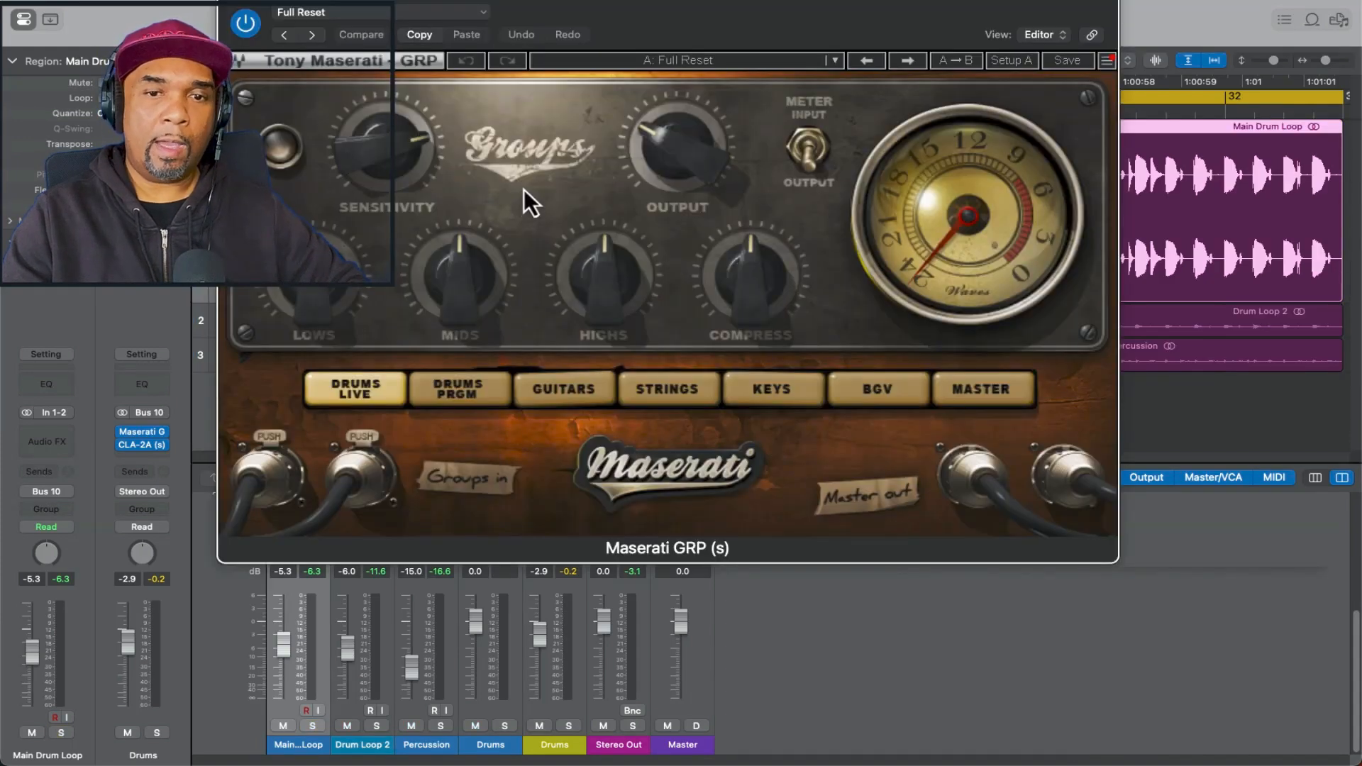
Step: Play the drums and check the Maserati GRP meter and the CLA-2A input meter on the Drums bus
key(space)
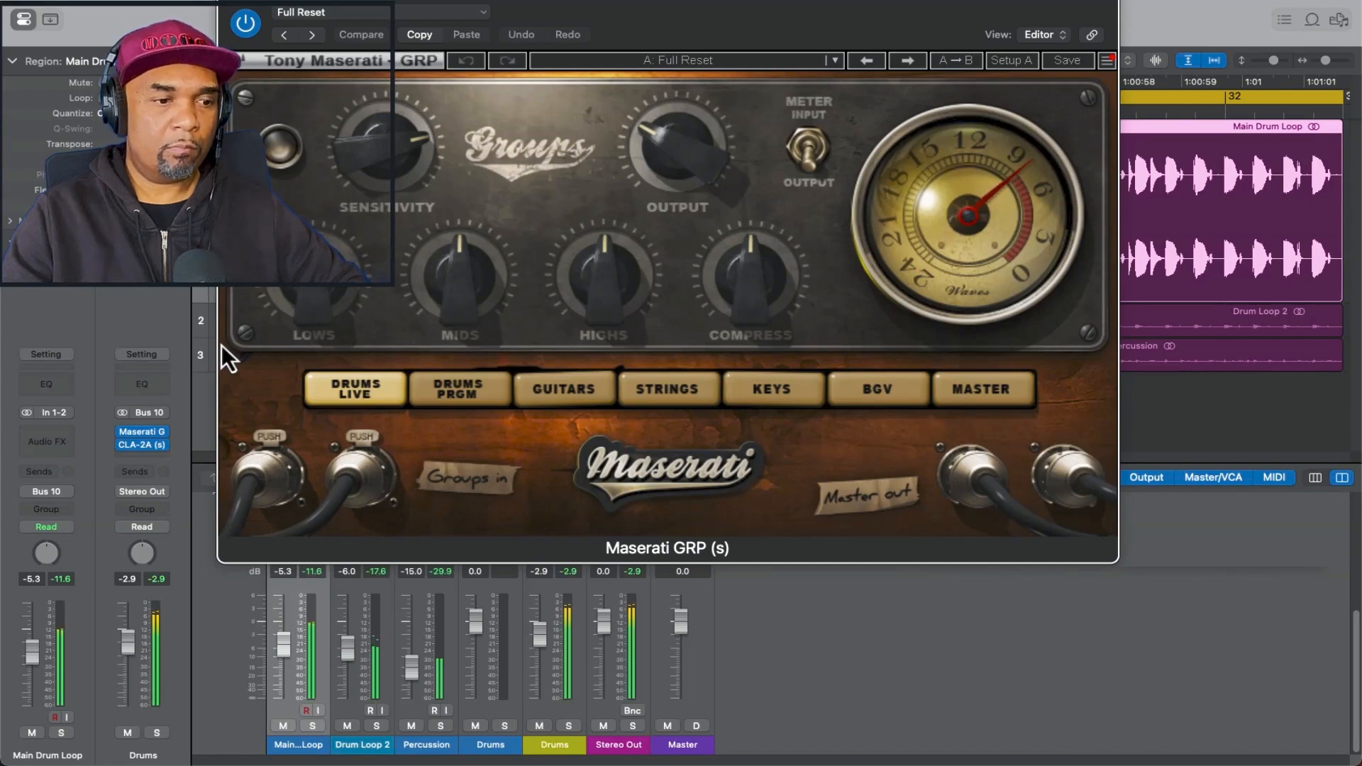
click(142, 445)
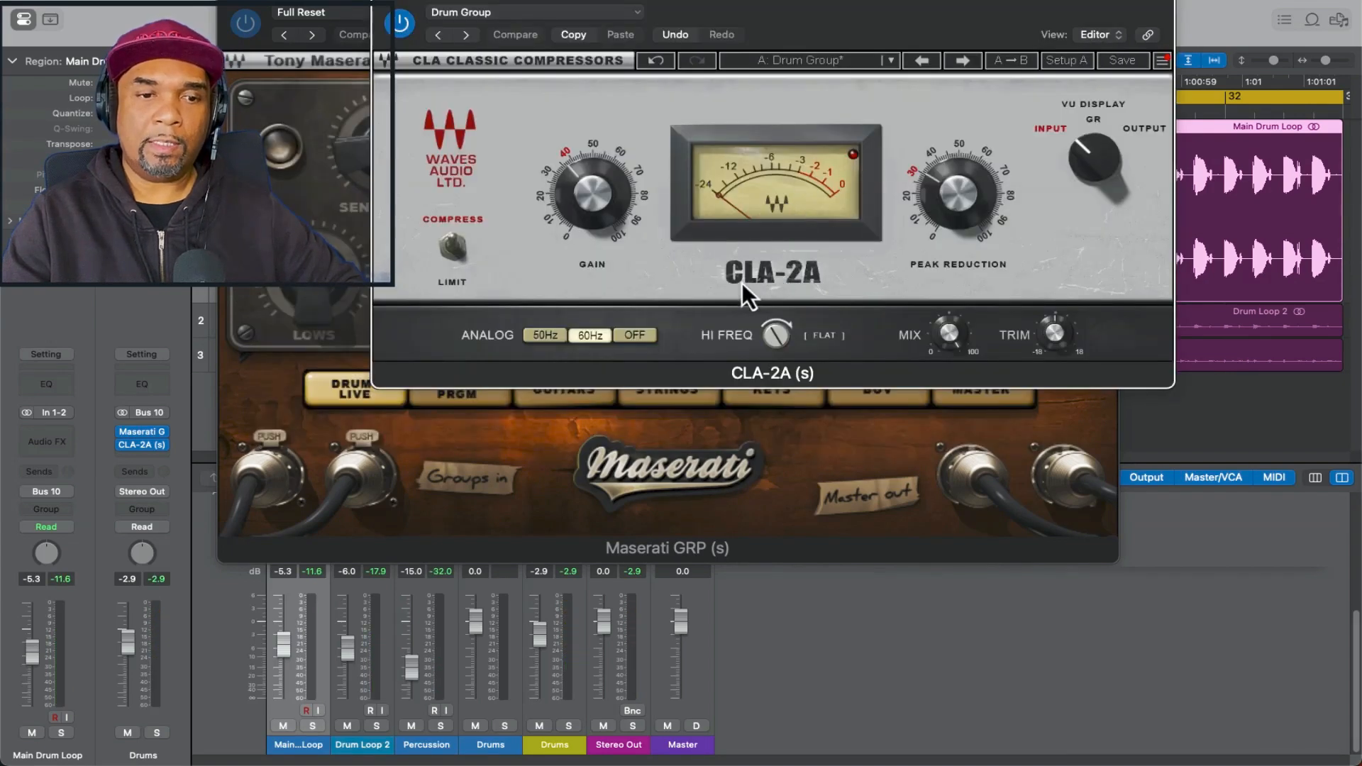
key(space)
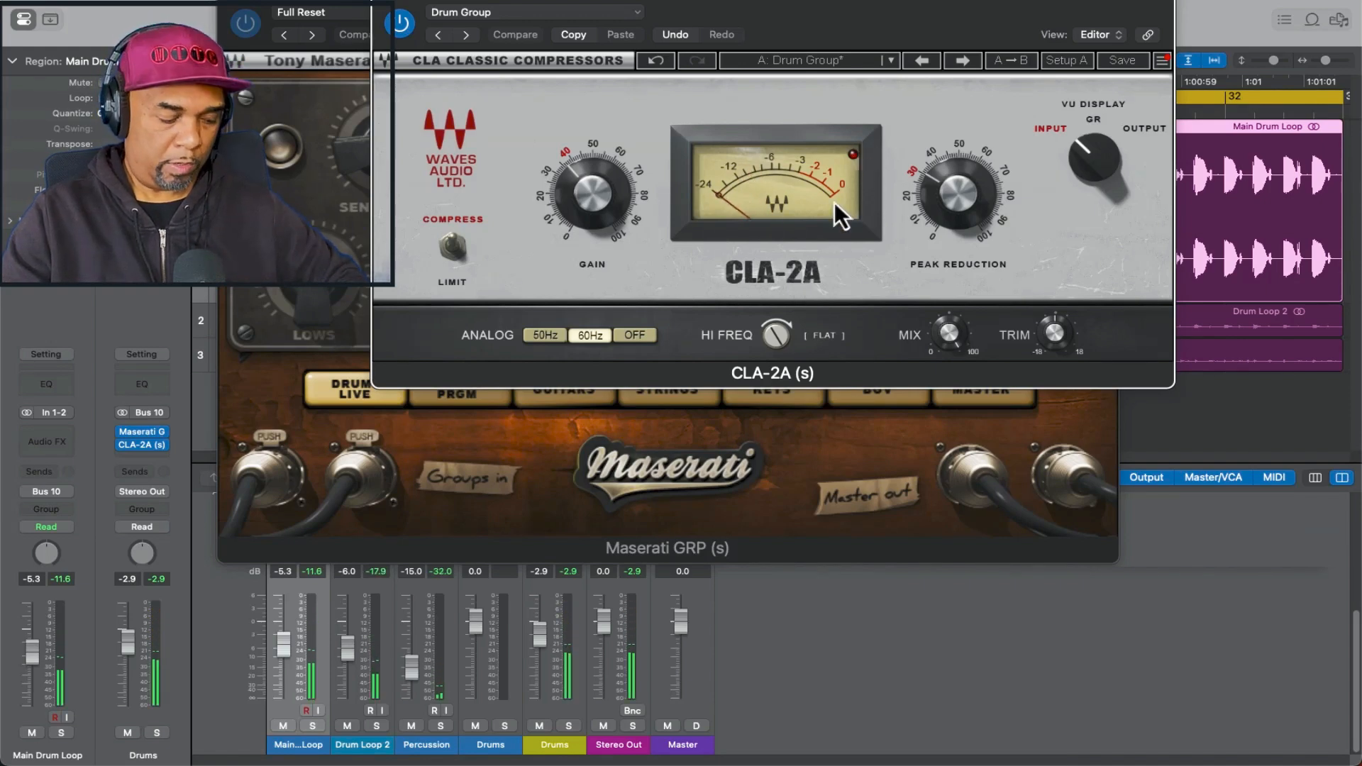
Step: Turn Pre-Fader Metering on, play the drums and reset the Drums bus peak to read its pre-fader level
key(ctrl+p)
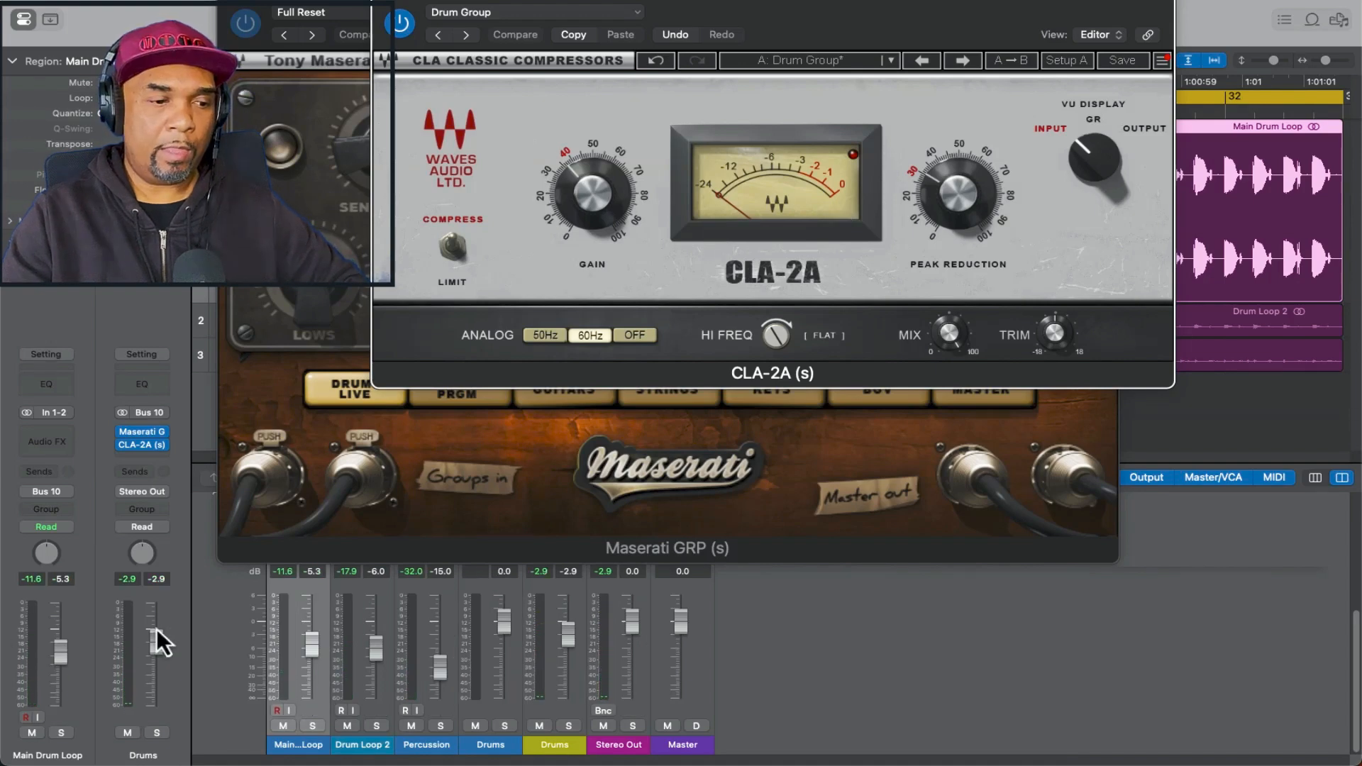
key(space)
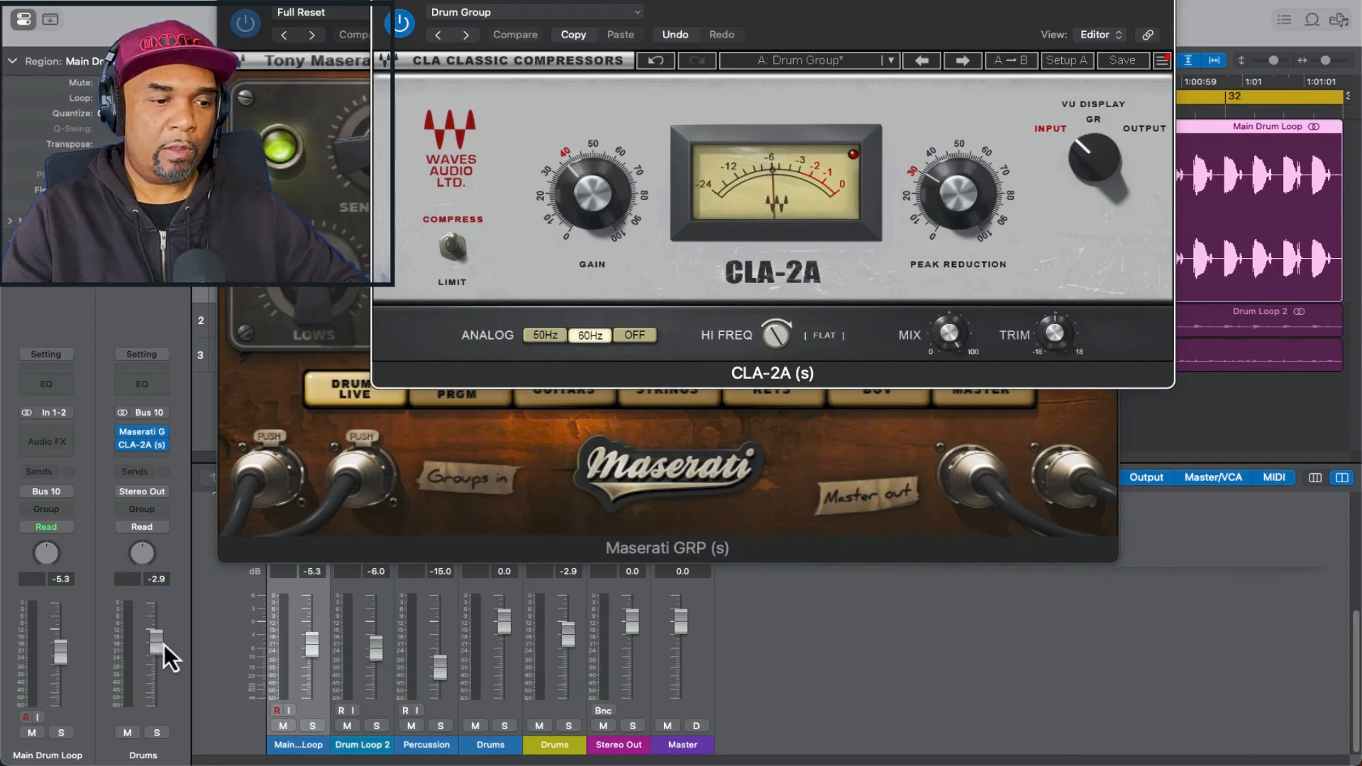
click(129, 580)
key(space)
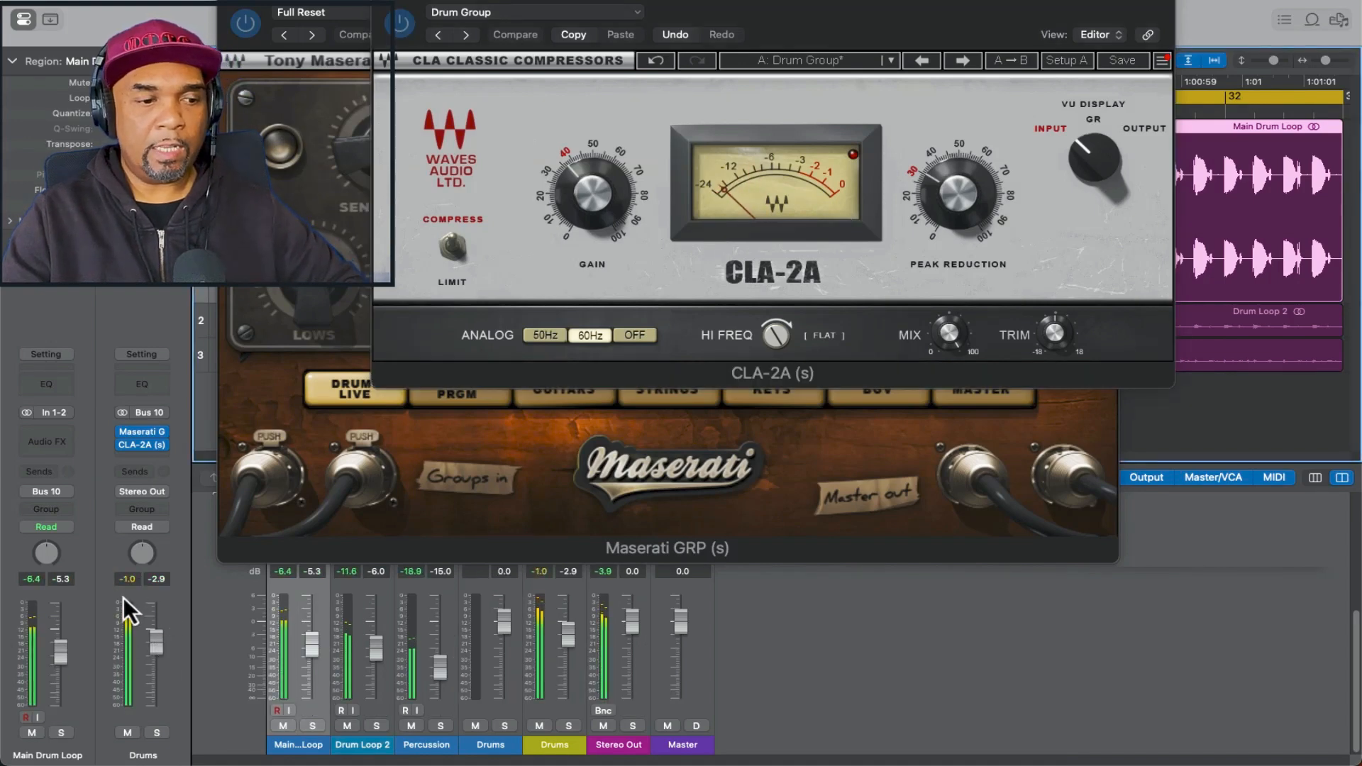
click(136, 580)
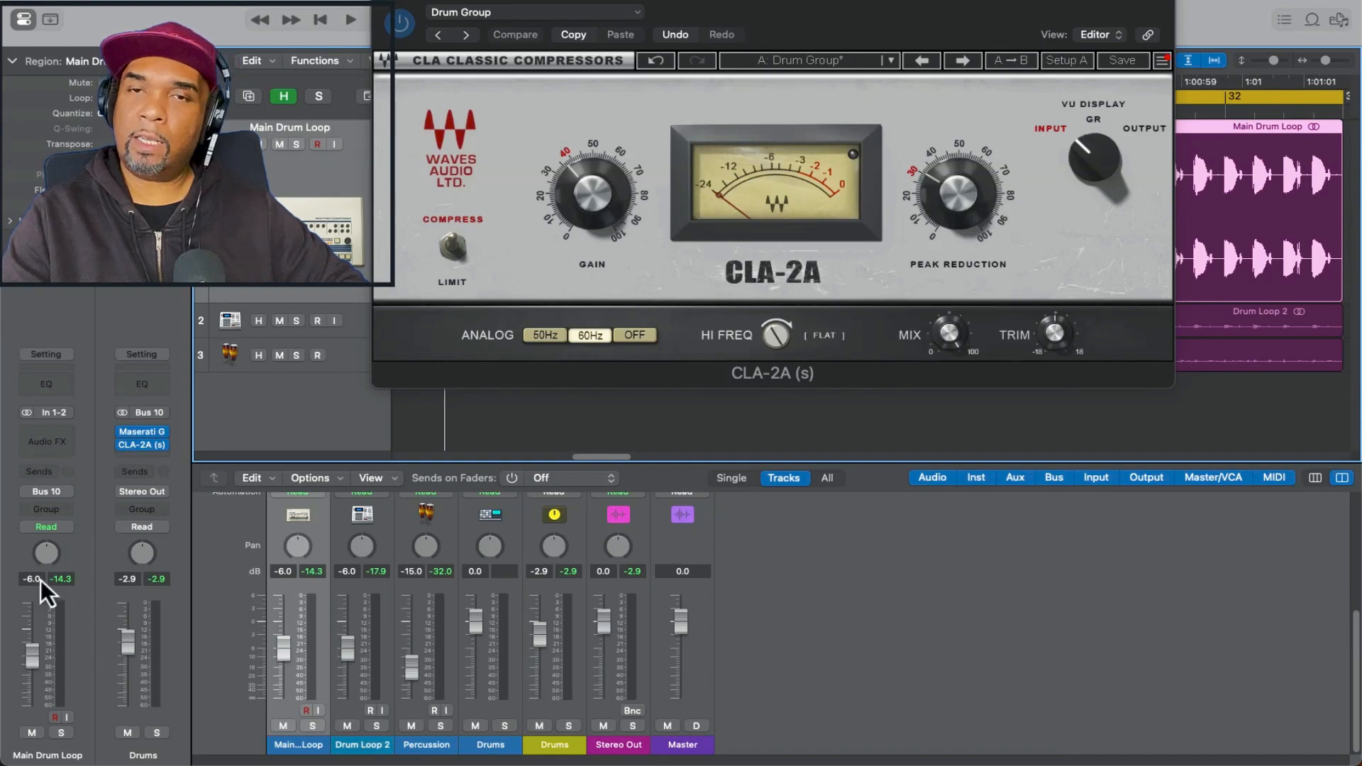
Step: Set the Main Drum Loop fader to -8.0 dB and play the drums before and after to check the CLA-2A clip light
key(space)
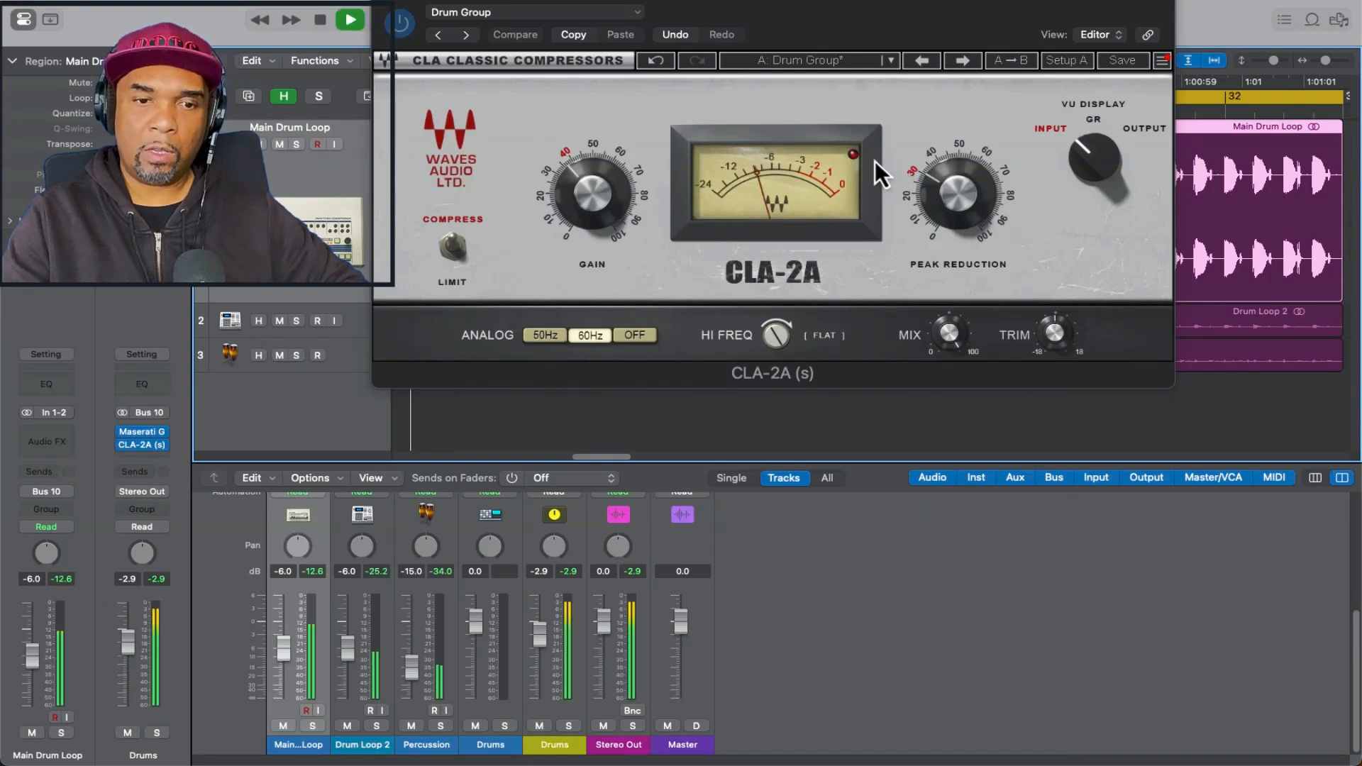
double_click(32, 579)
key(BackSpace)
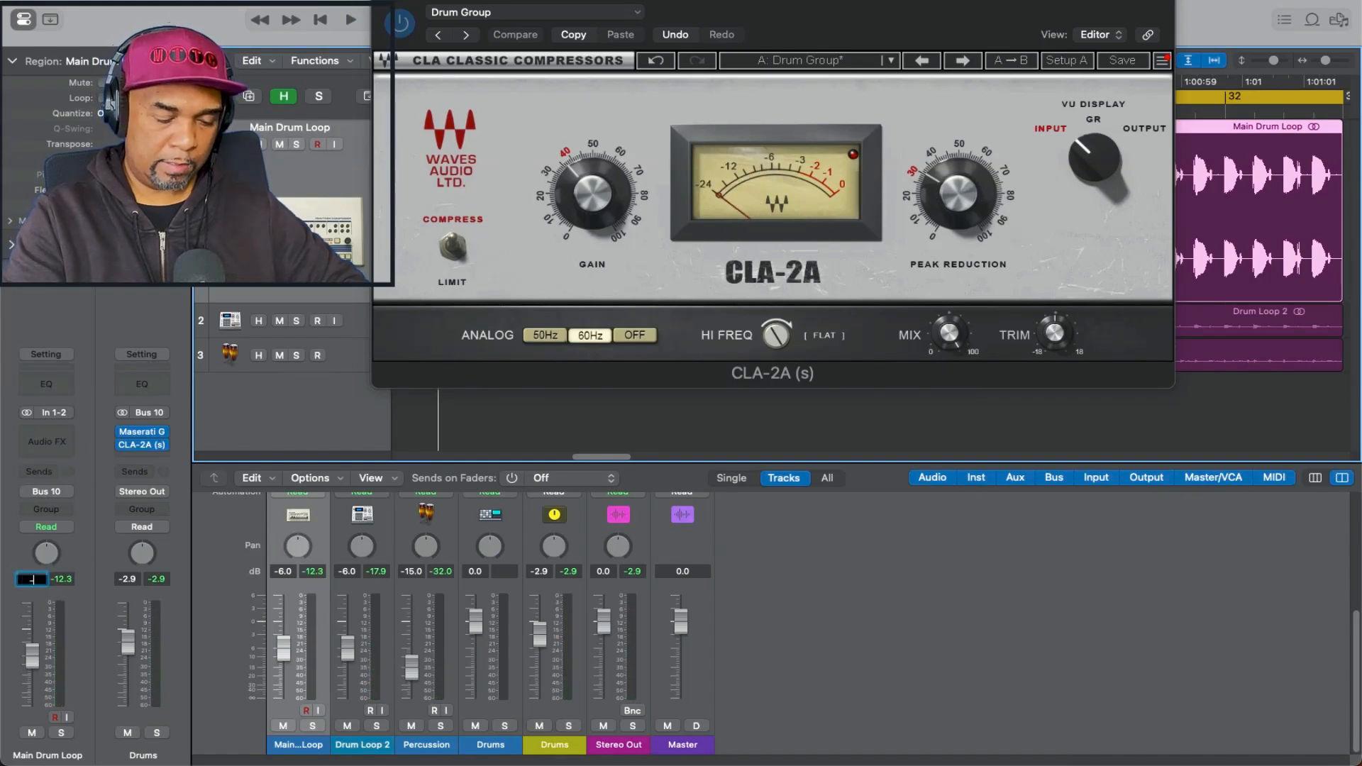
text(-8)
key(Return)
key(space)
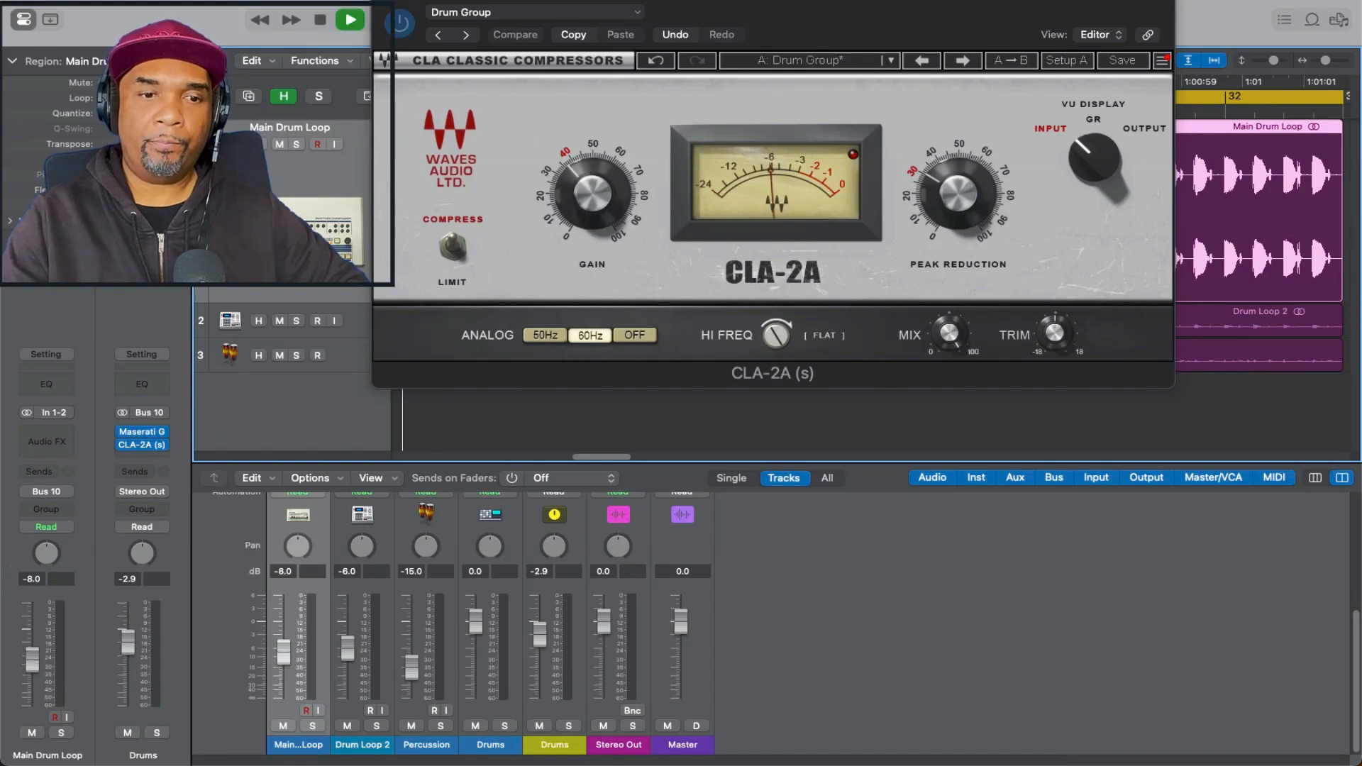
key(space)
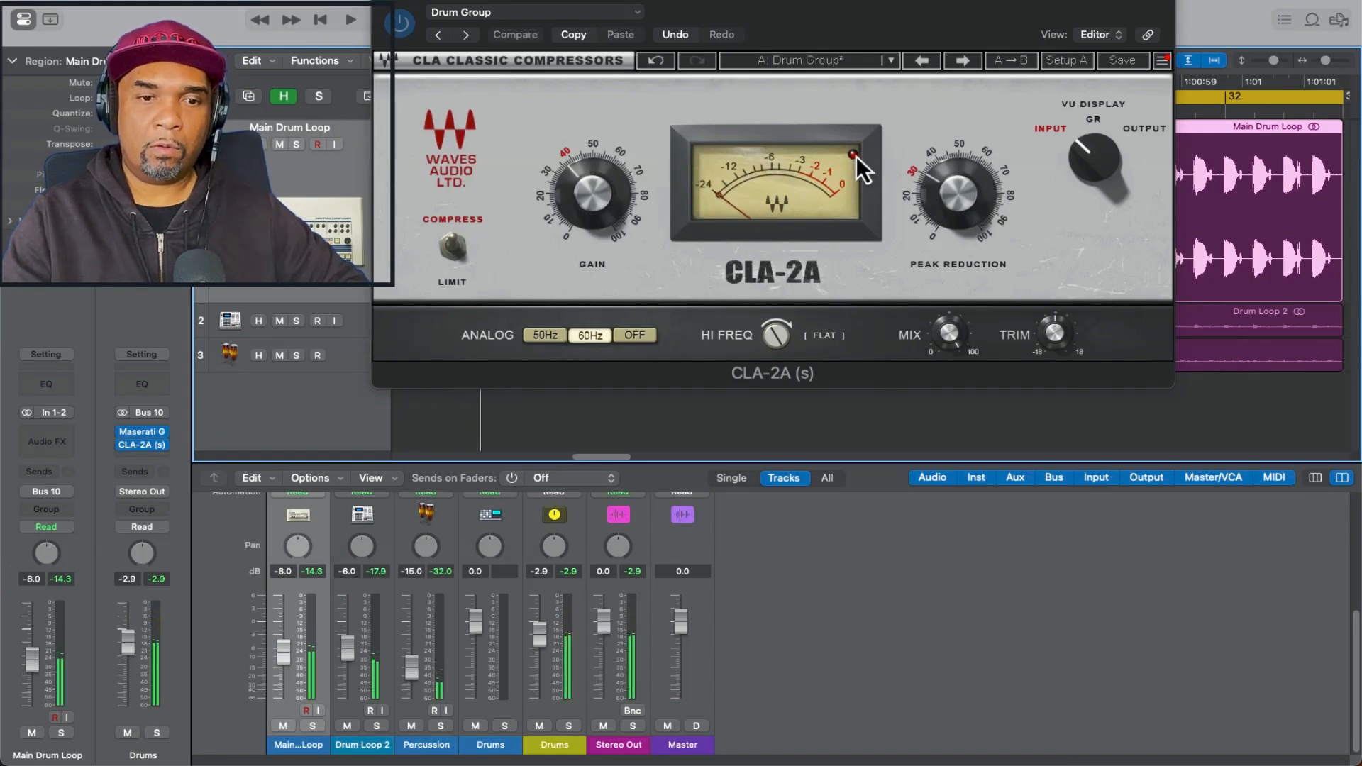
Step: Replay the drums to recheck the CLA-2A clip light and the Maserati GRP meter
key(space)
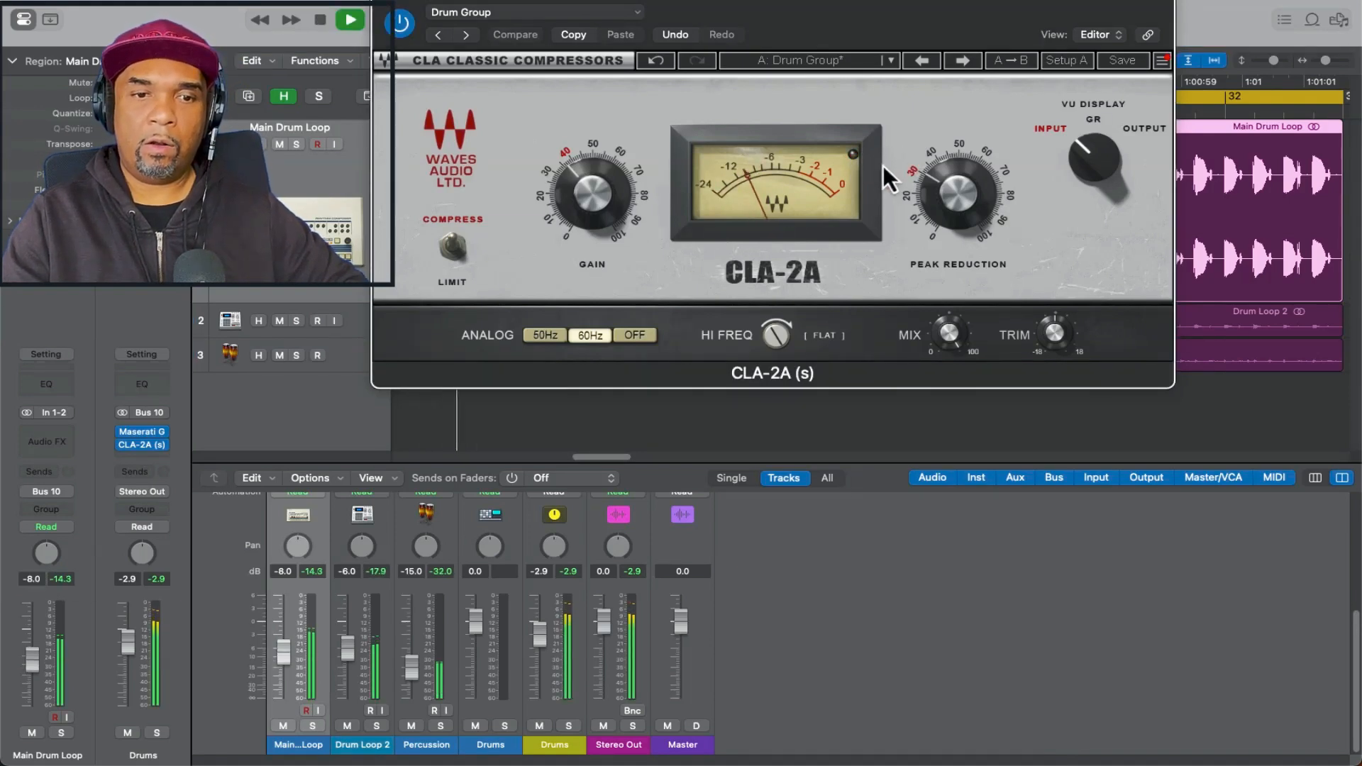
key(space)
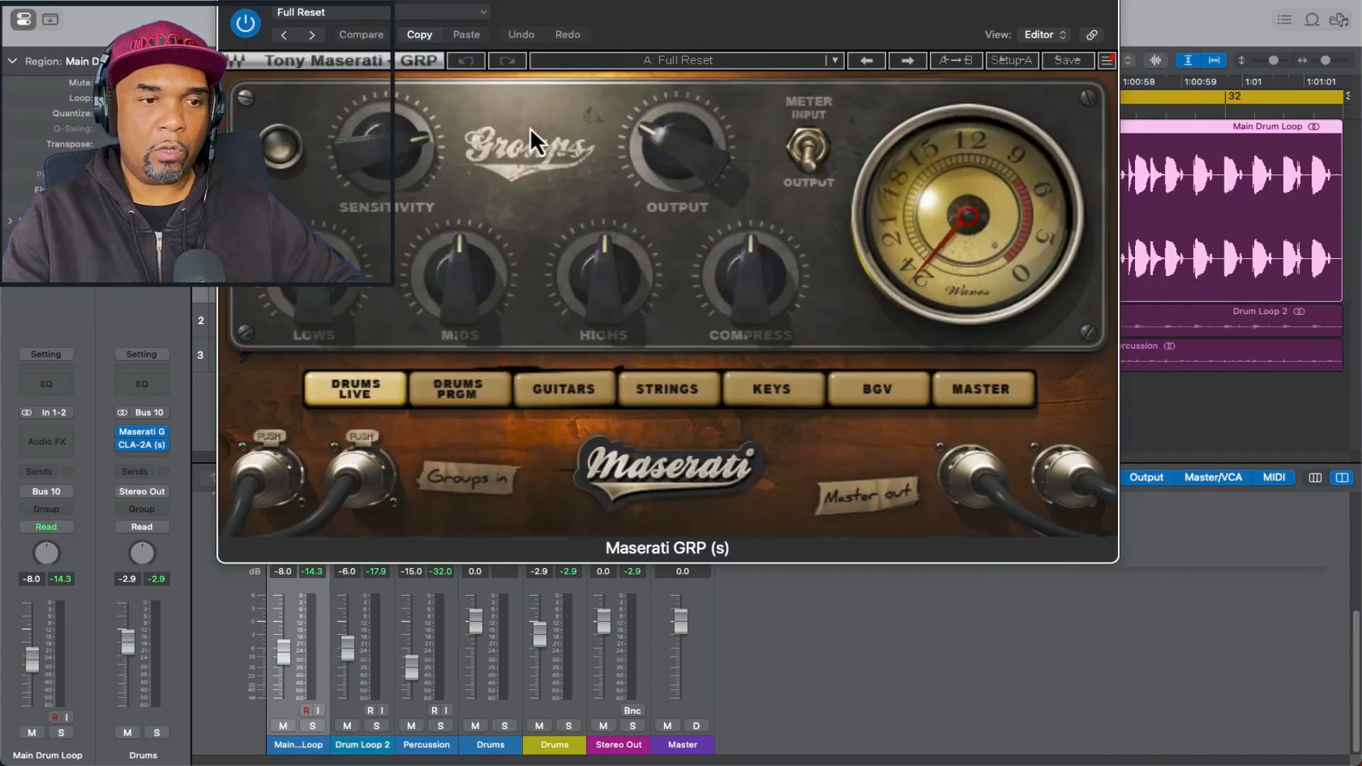
key(space)
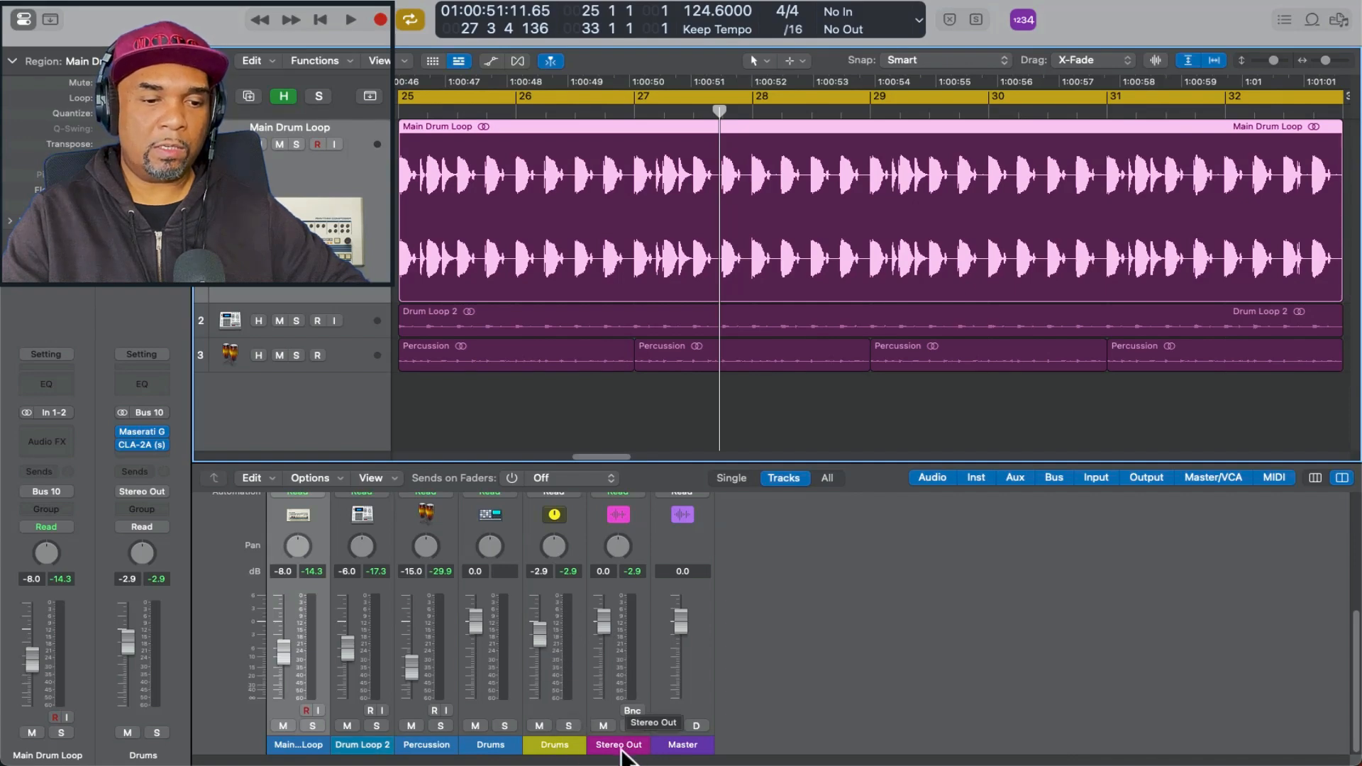
Step: Reset the Drums bus fader to 0.0 dB and play the drums to check the Stereo Out peak level
alt+click(535, 641)
key(space)
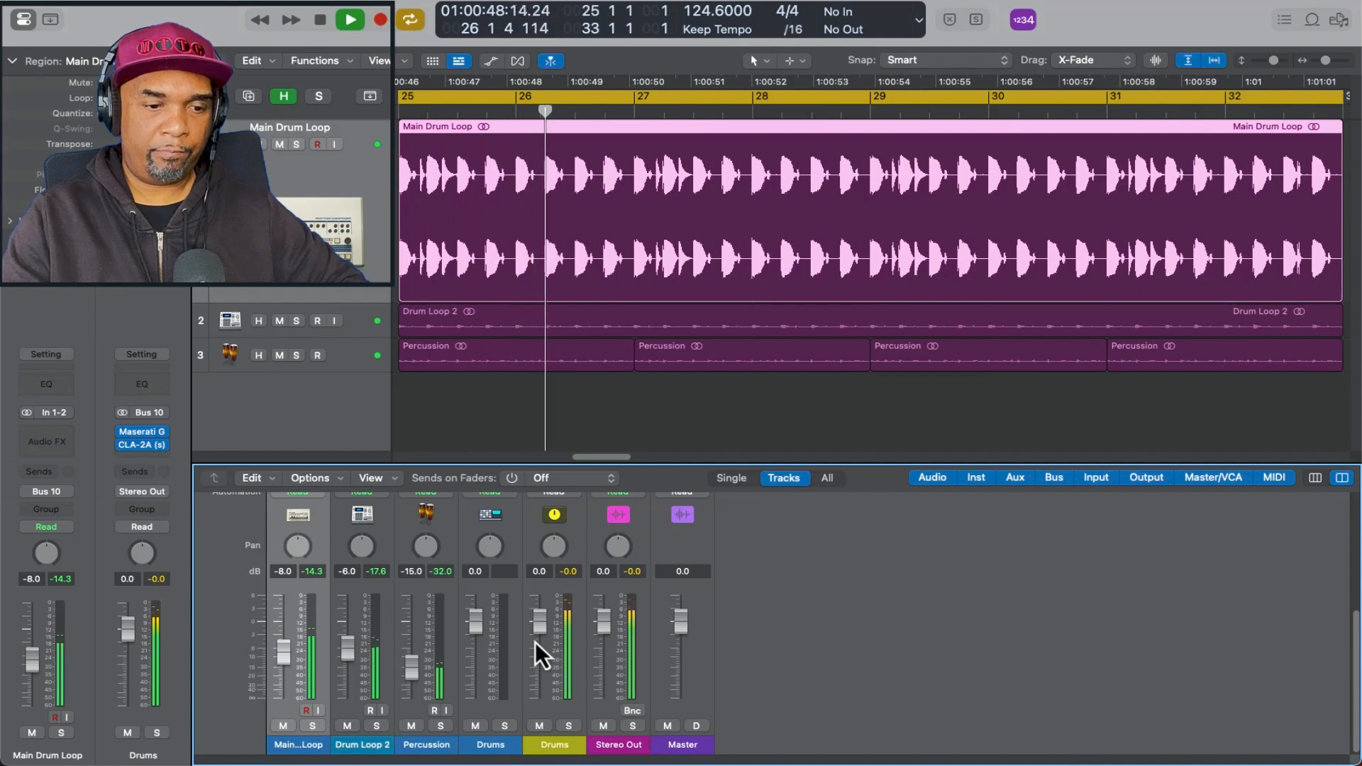
key(space)
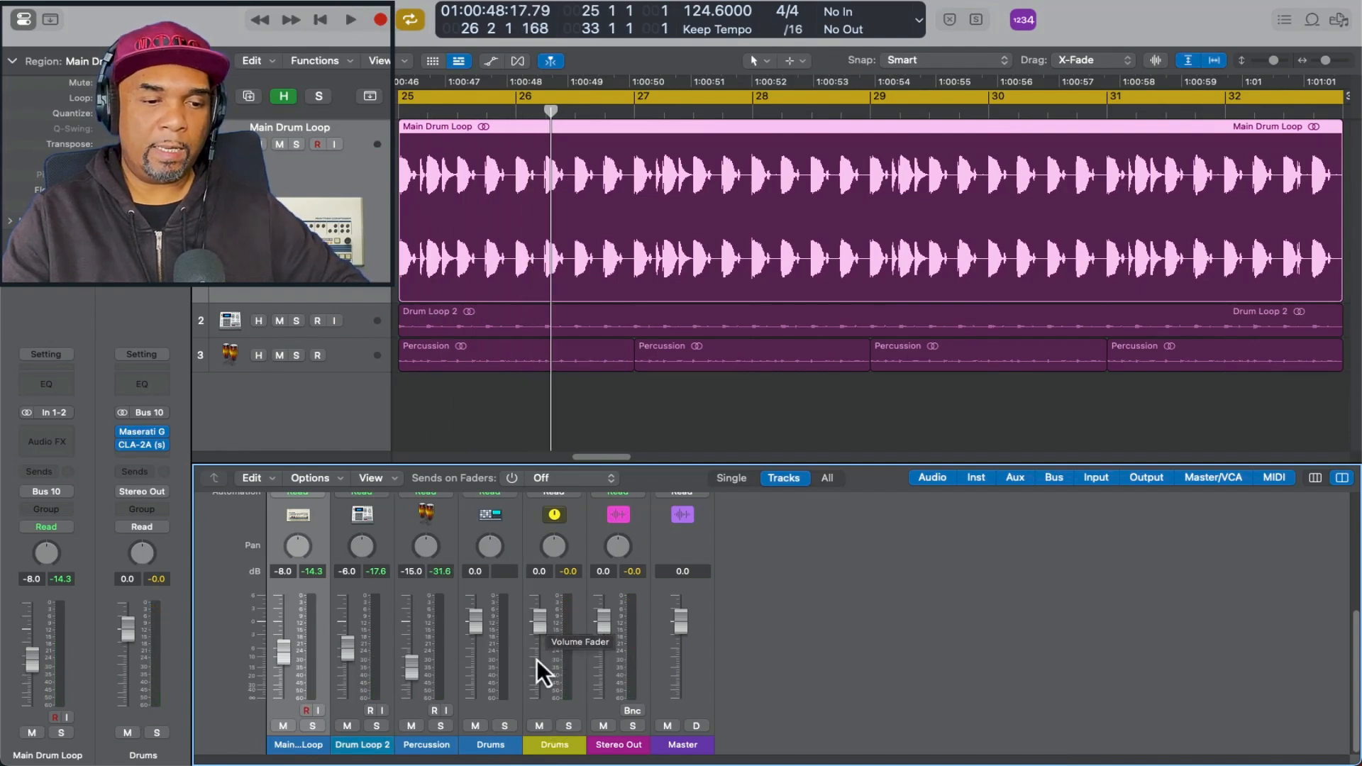
Step: Replay the drums with the Stereo Out peak reset, and lower the Drums bus fader to -6.0 dB
key(space)
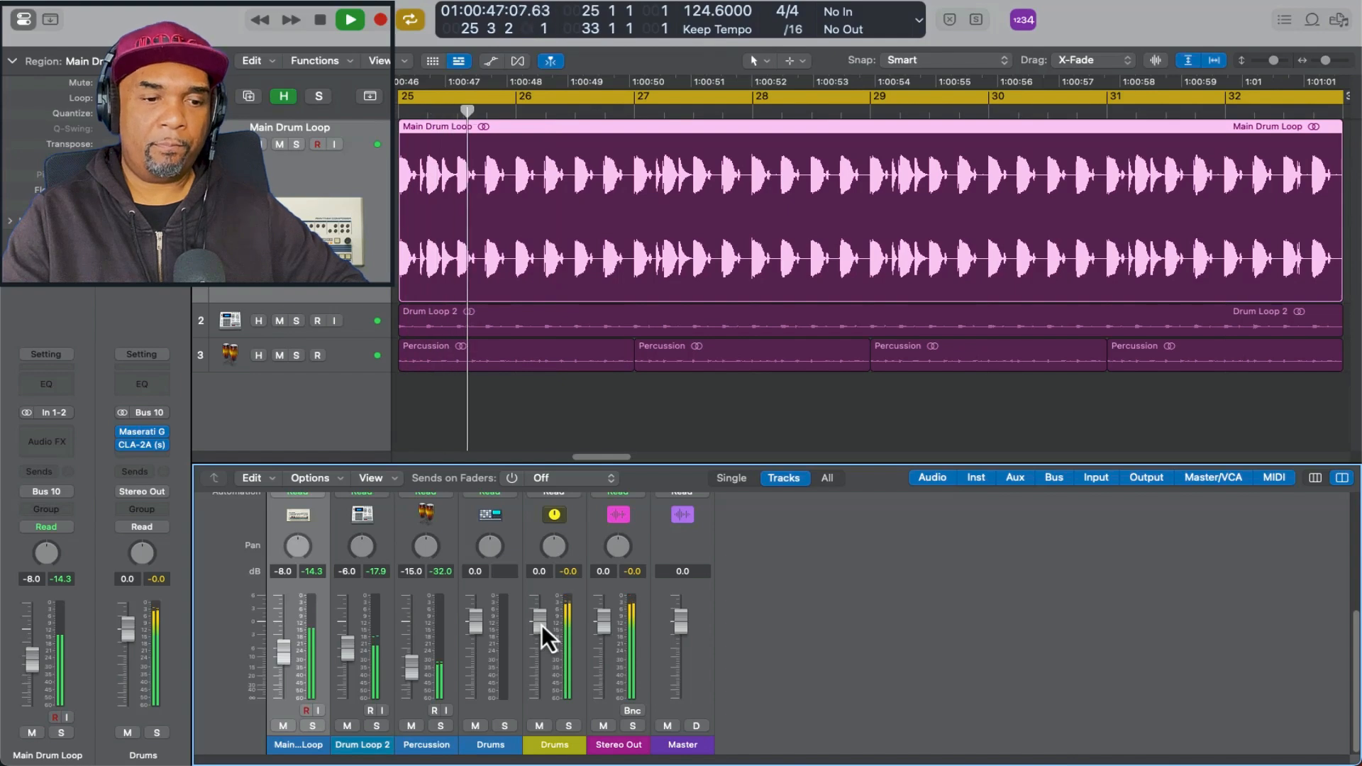
click(633, 572)
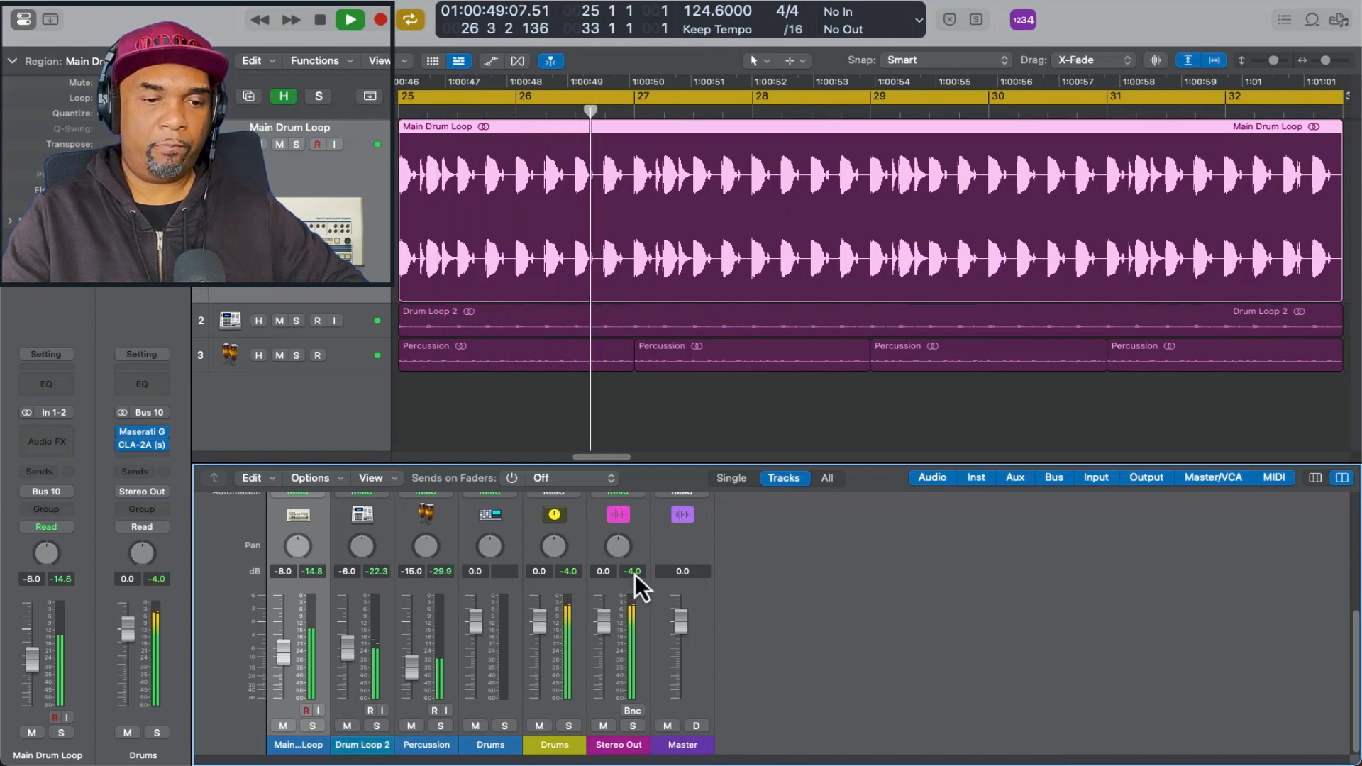
key(space)
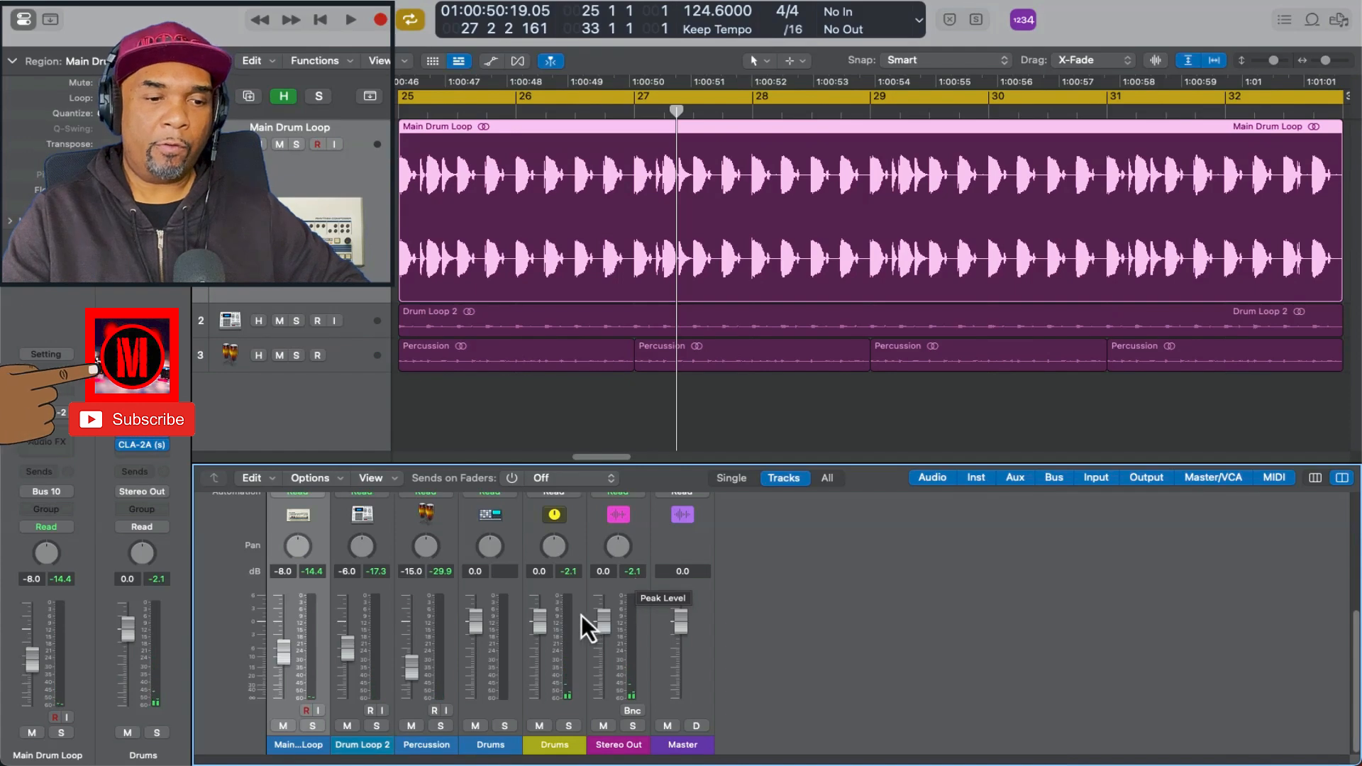
drag(543, 623, 544, 647)
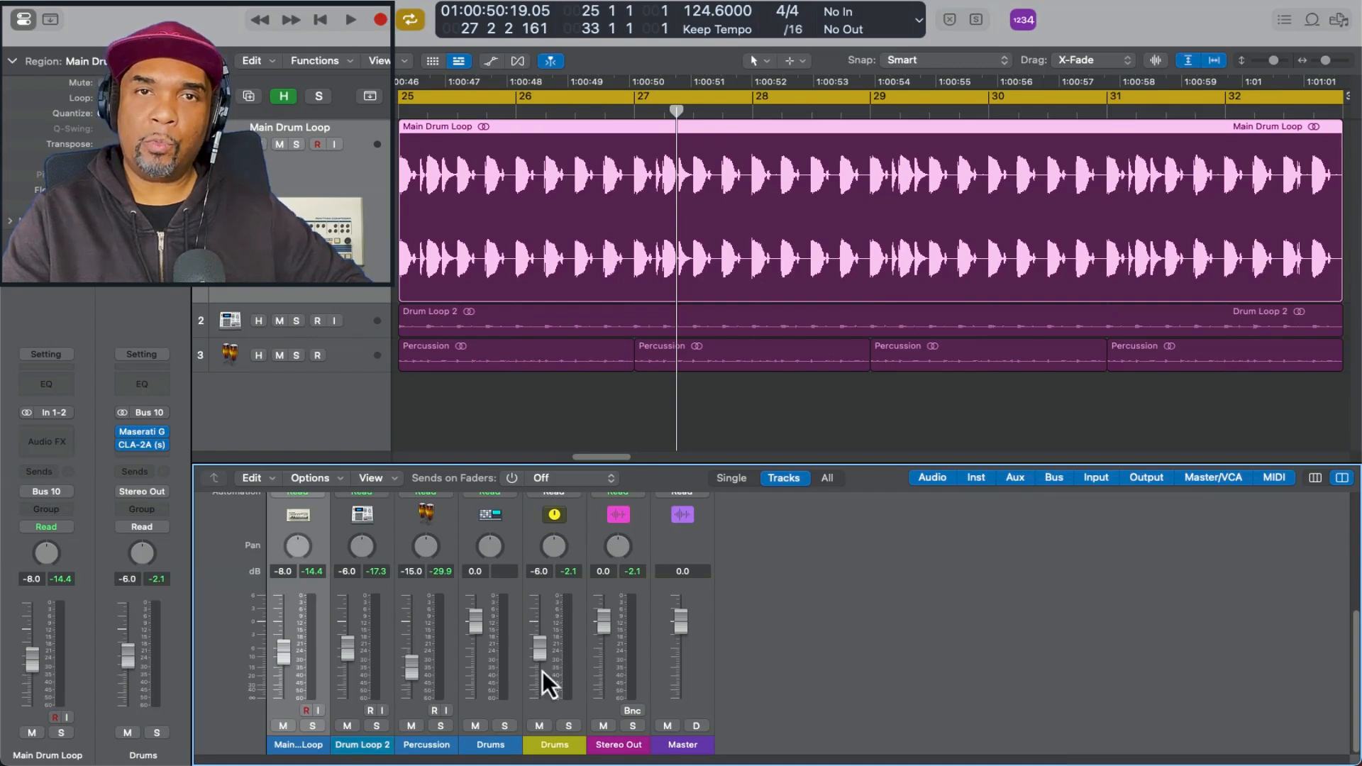